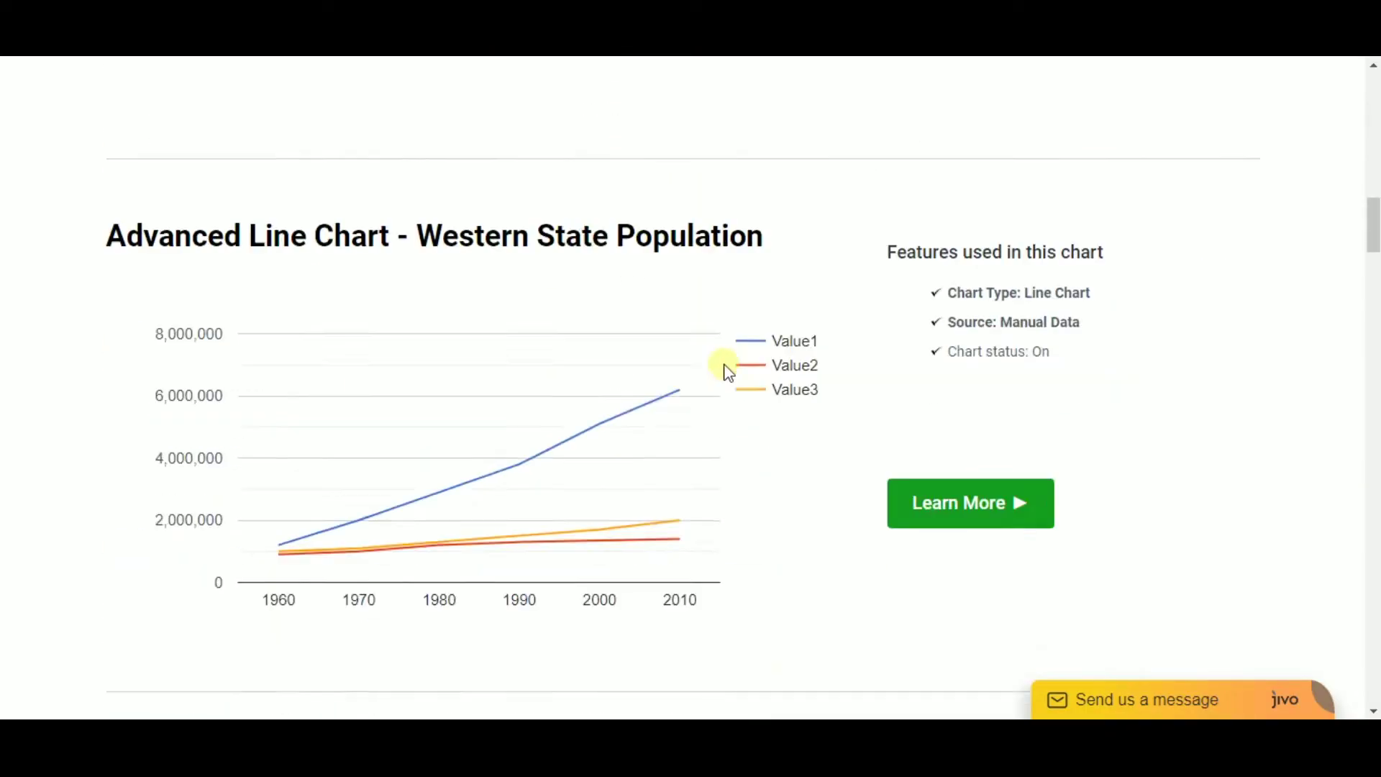
pyautogui.scroll(-20, 724, 361)
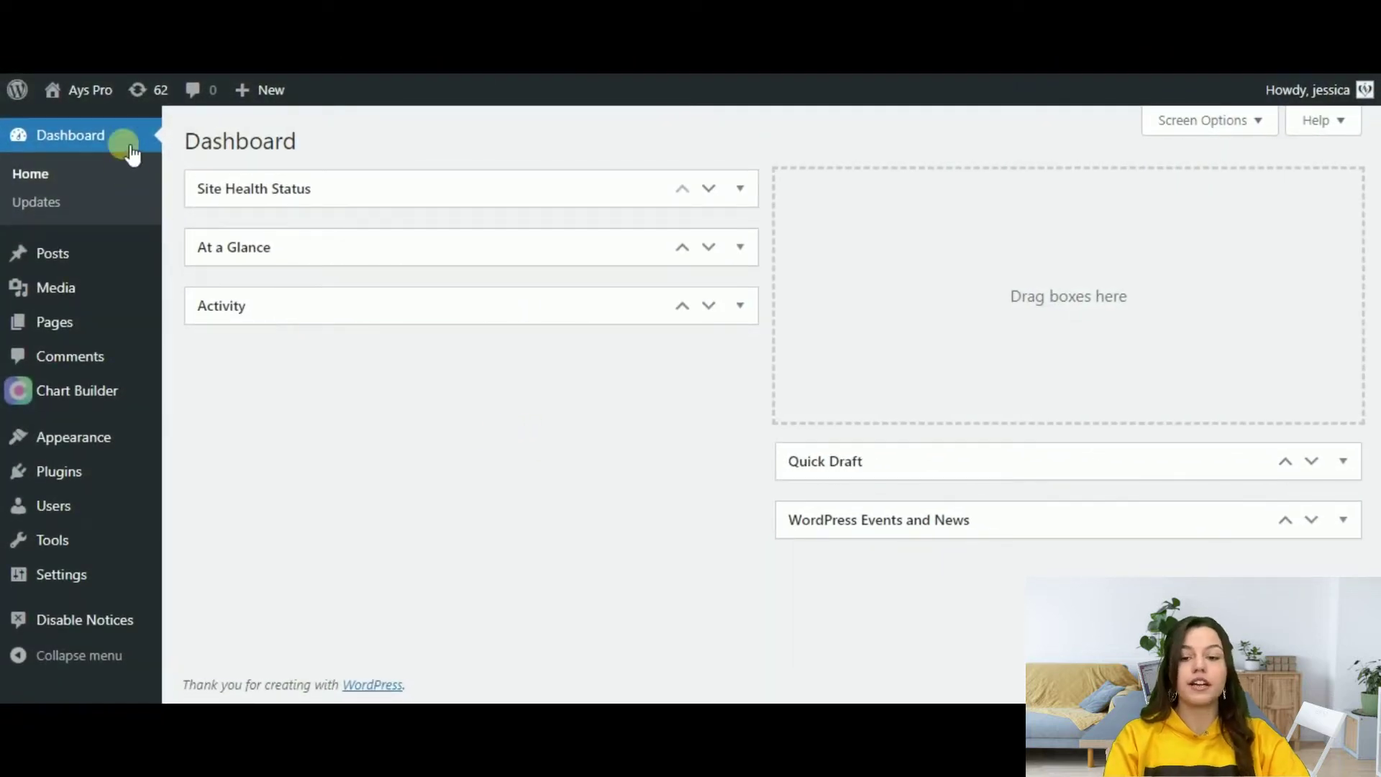
# Step: From Chart Builder, add a new chart and pick the Pie Chart type
pyautogui.click(67, 389)
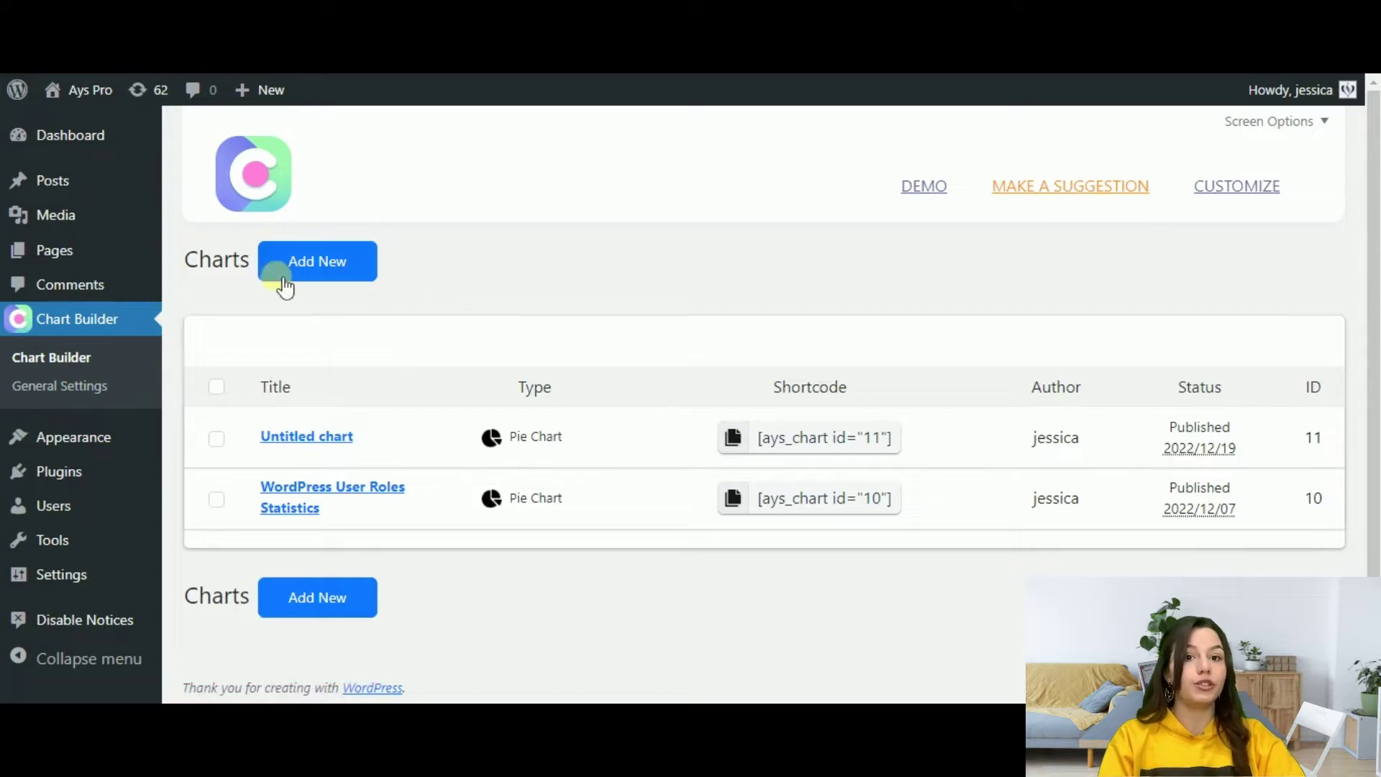
pyautogui.click(330, 264)
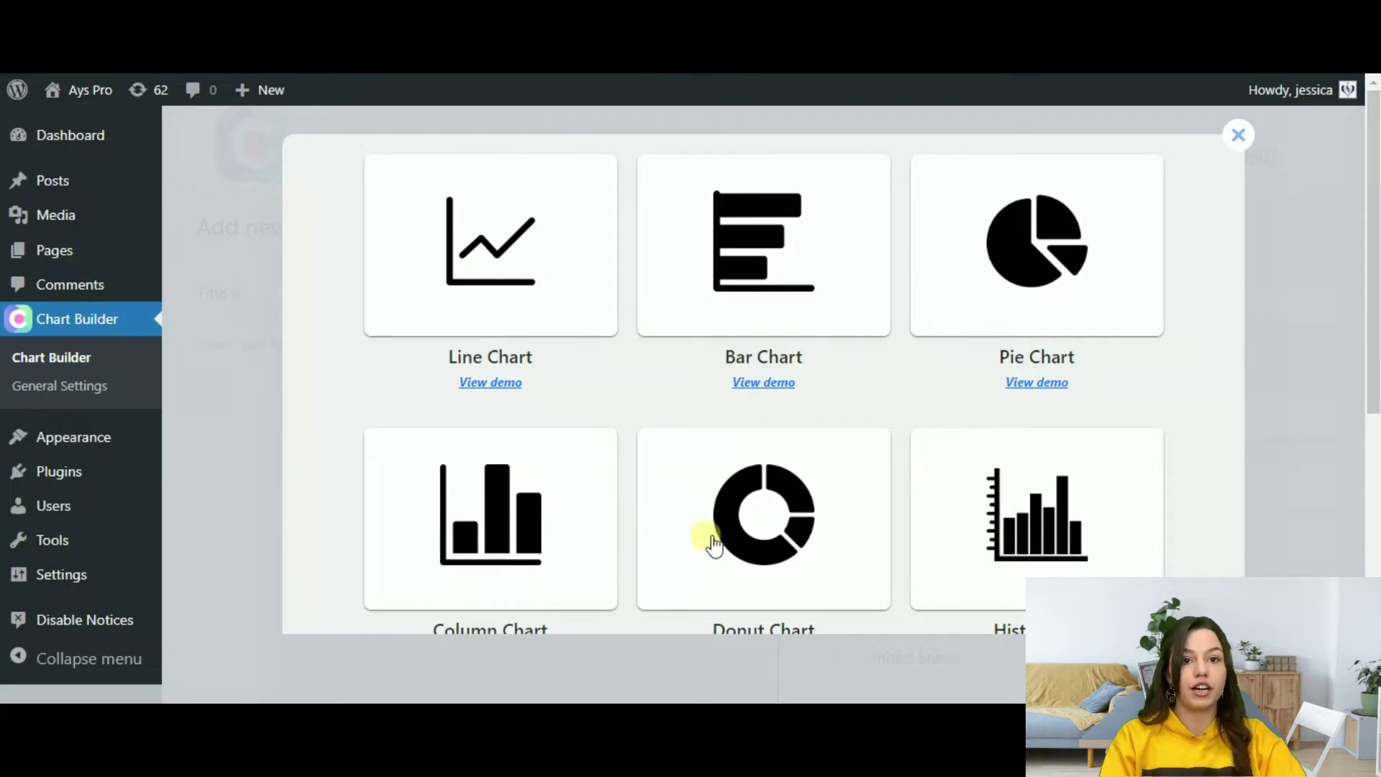
pyautogui.scroll(-5, 1187, 359)
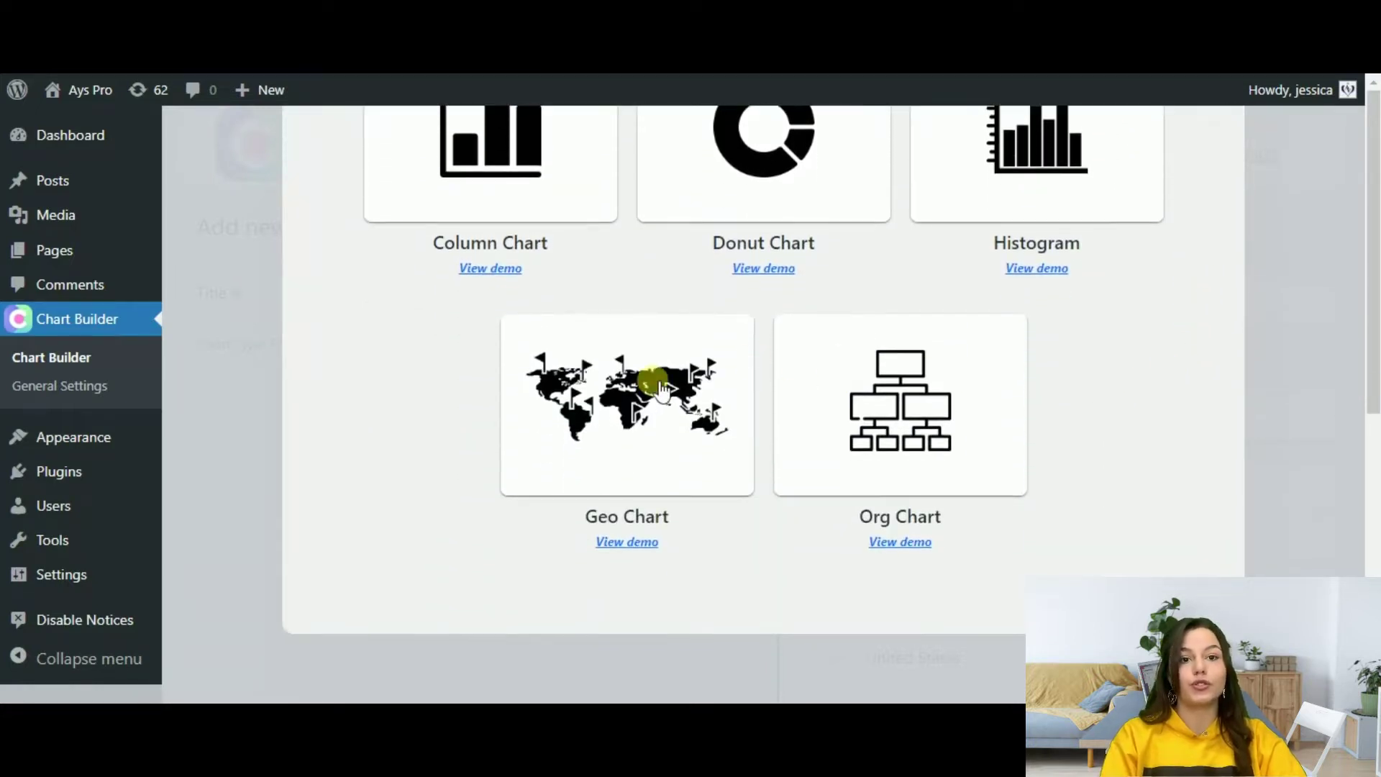
pyautogui.scroll(5, 1180, 432)
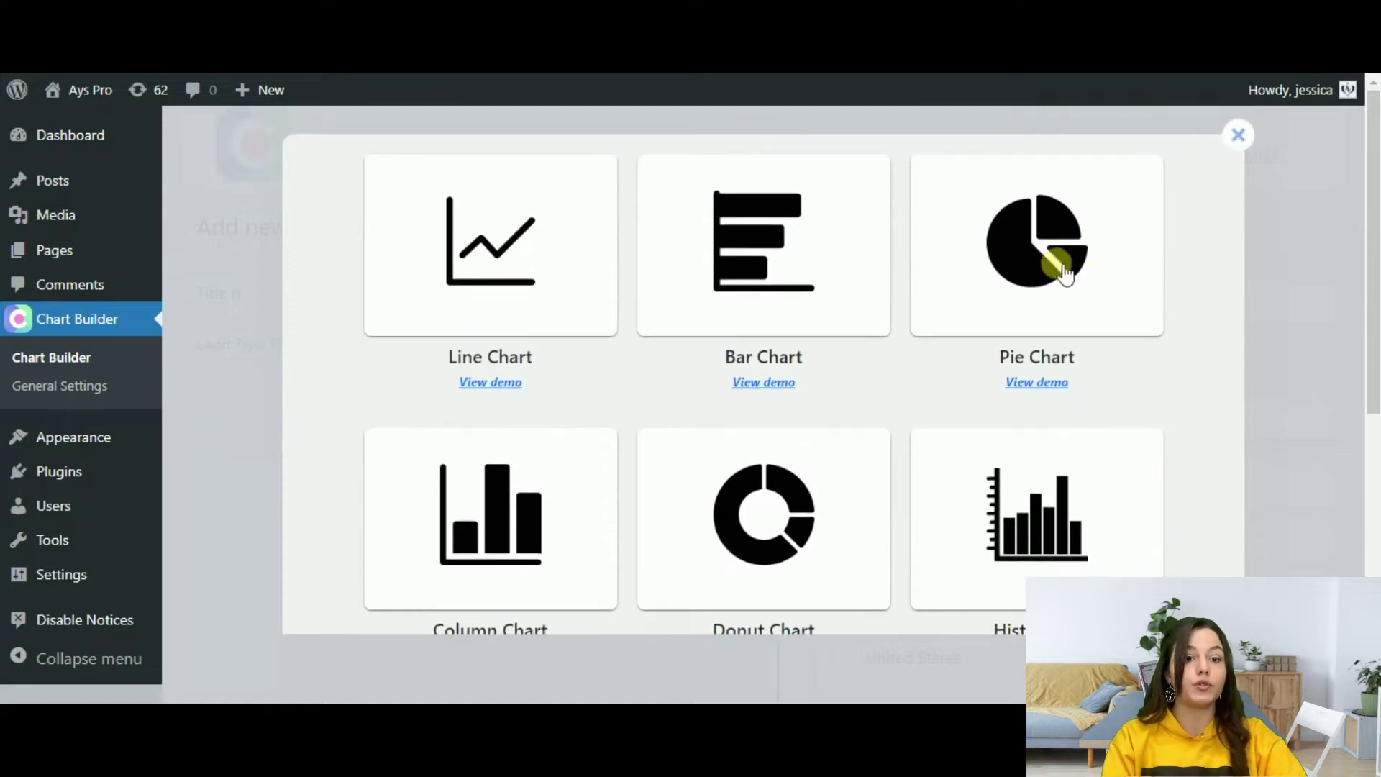
pyautogui.click(1043, 256)
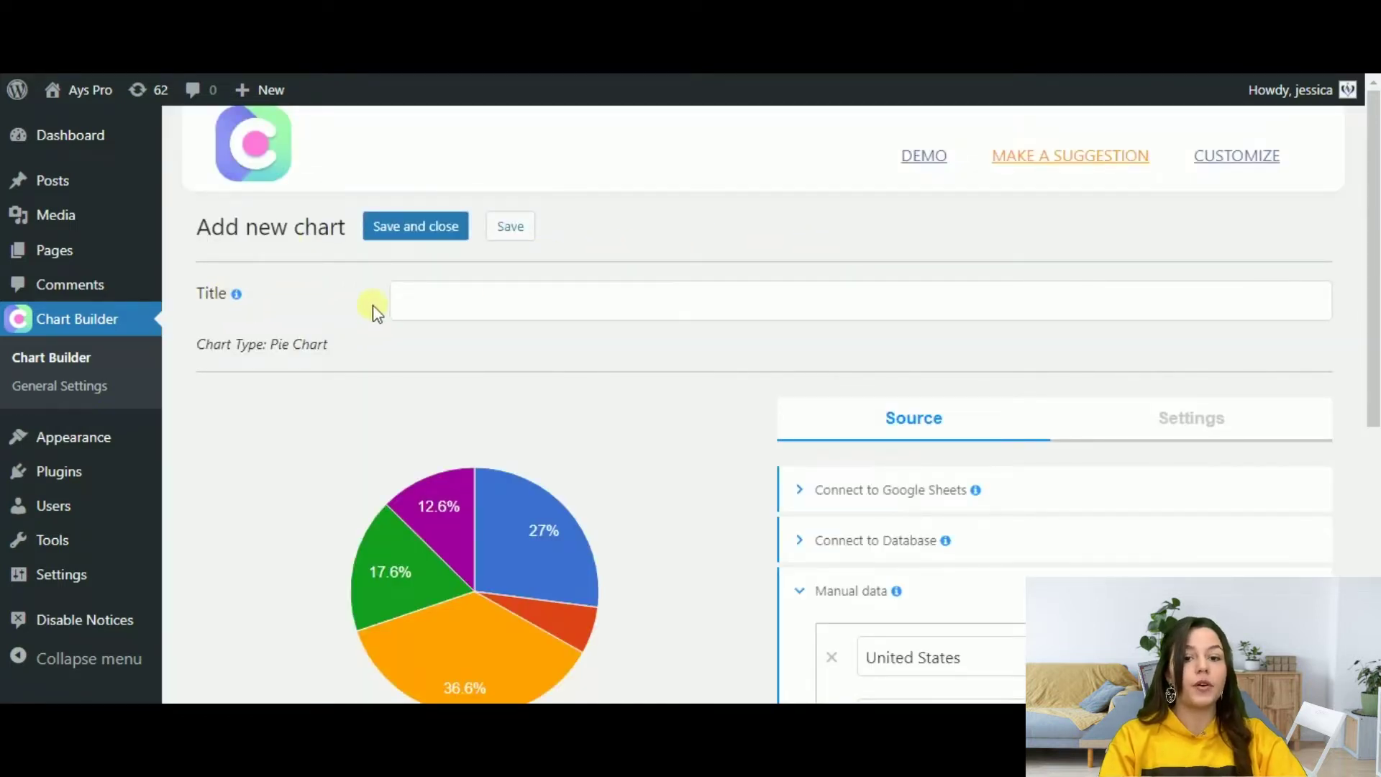
# Step: Enter 'Pie chart' as the title, review the manual data rows, and expand Connect to Google Sheets
pyautogui.click(418, 298)
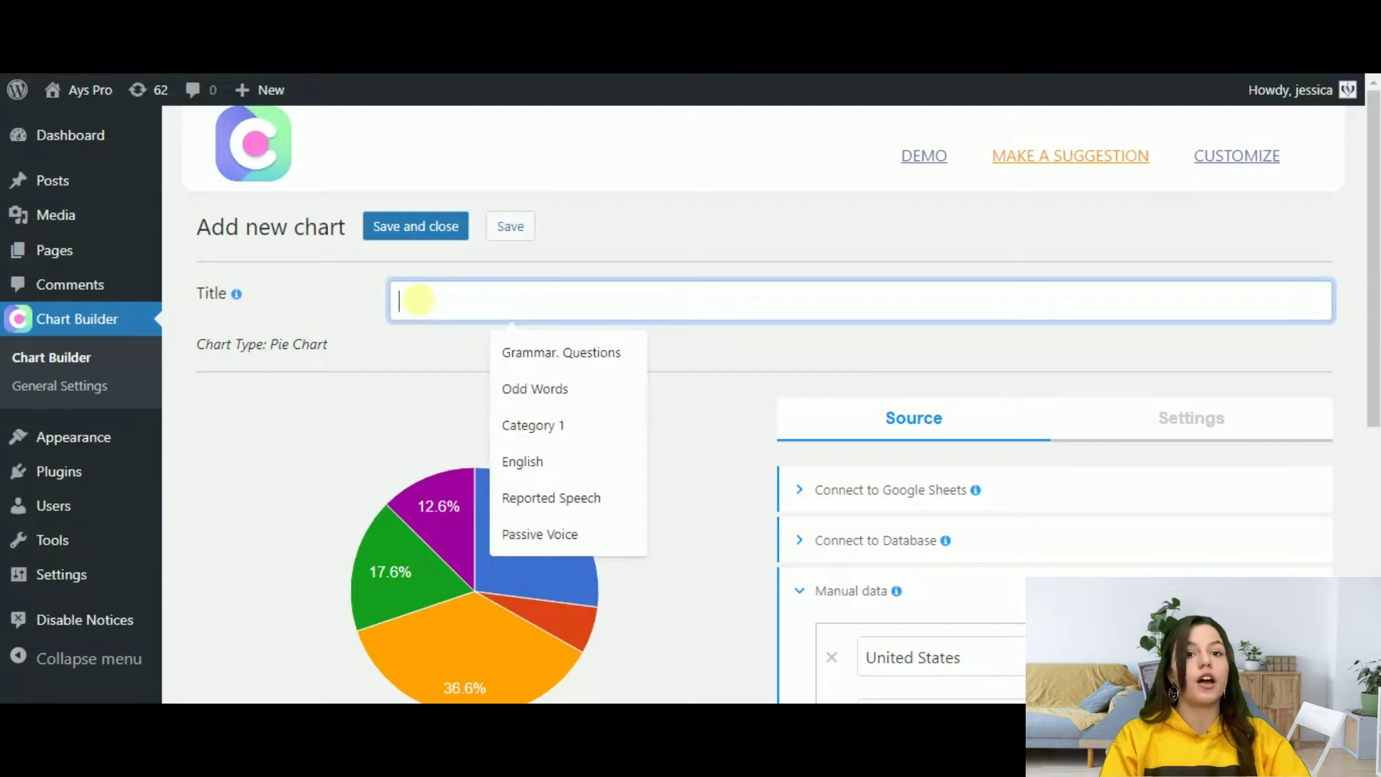
pyautogui.write('Pie chart')
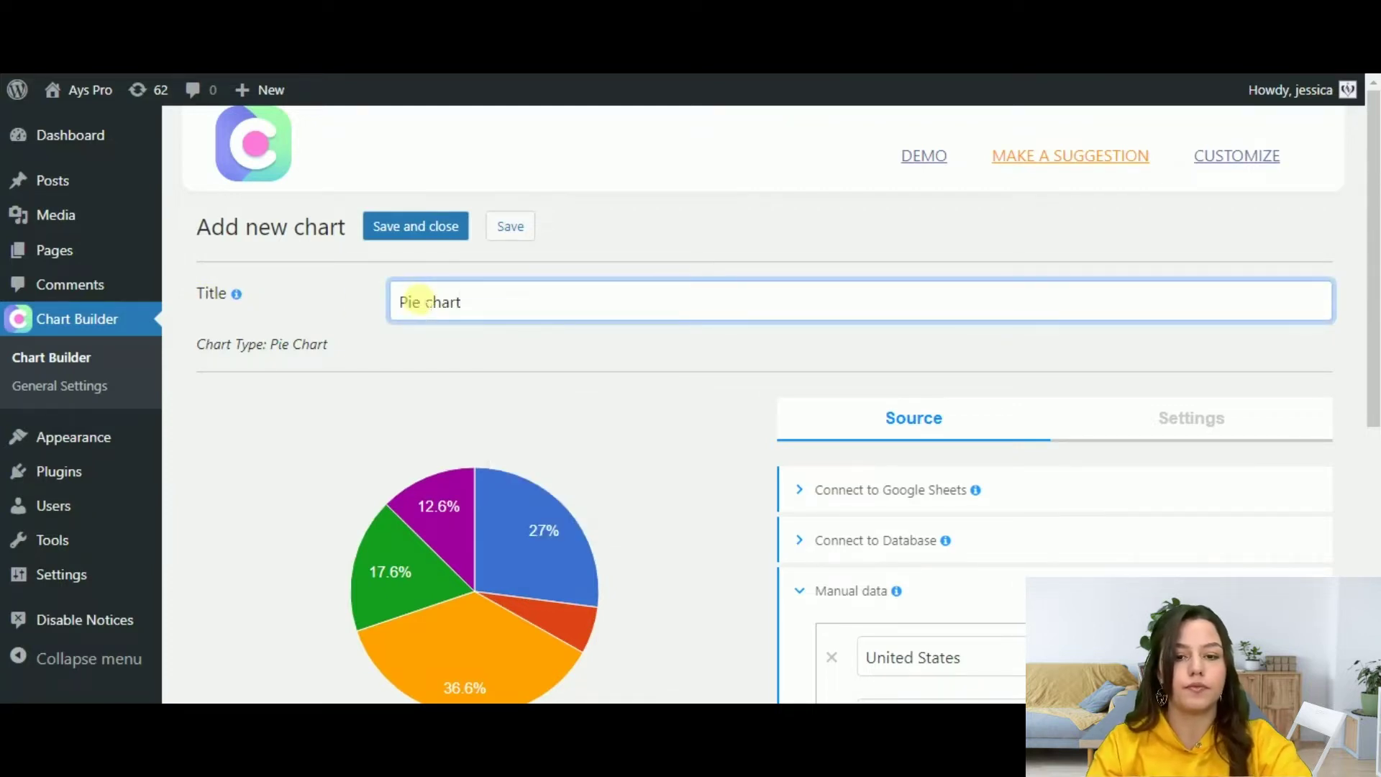
pyautogui.scroll(-3, 519, 295)
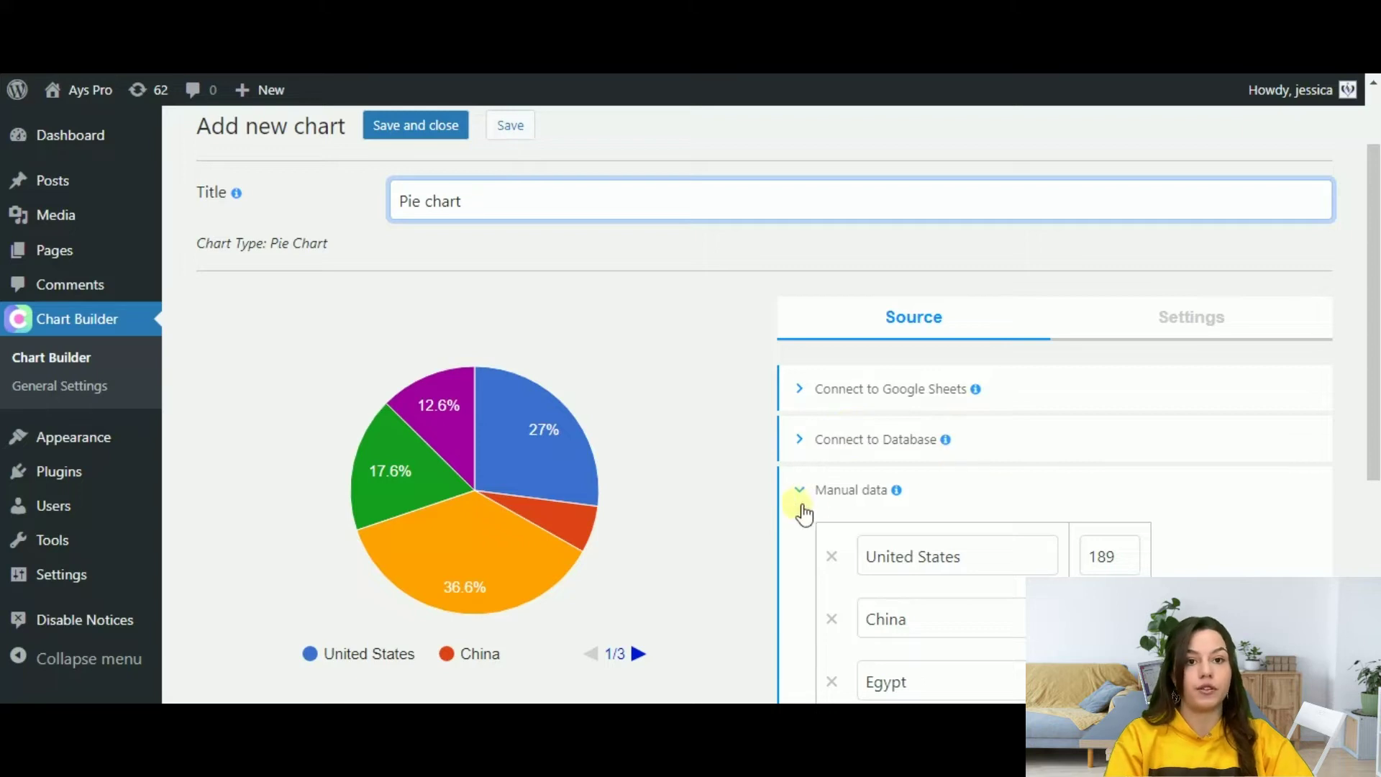
pyautogui.scroll(-1, 1027, 502)
pyautogui.scroll(-5, 1020, 507)
pyautogui.scroll(4, 1020, 503)
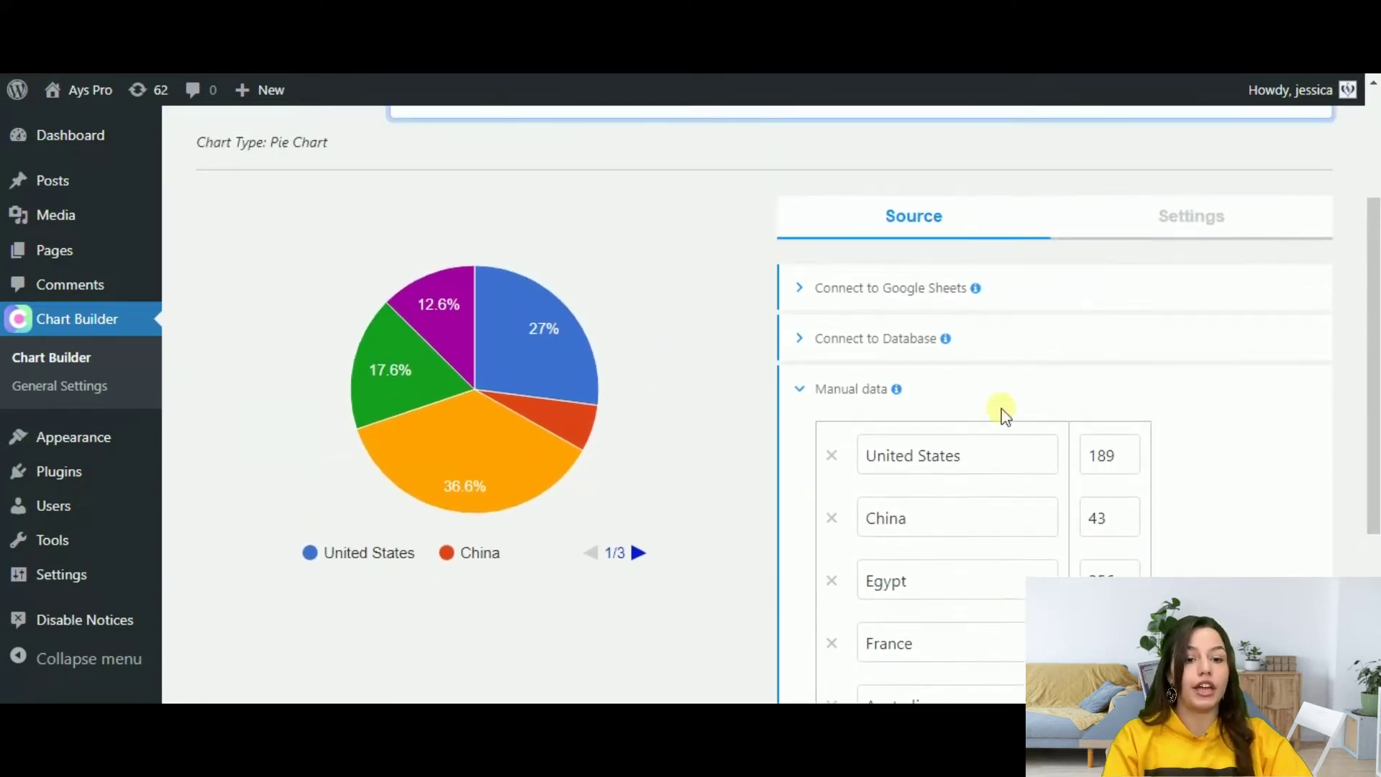
pyautogui.click(947, 297)
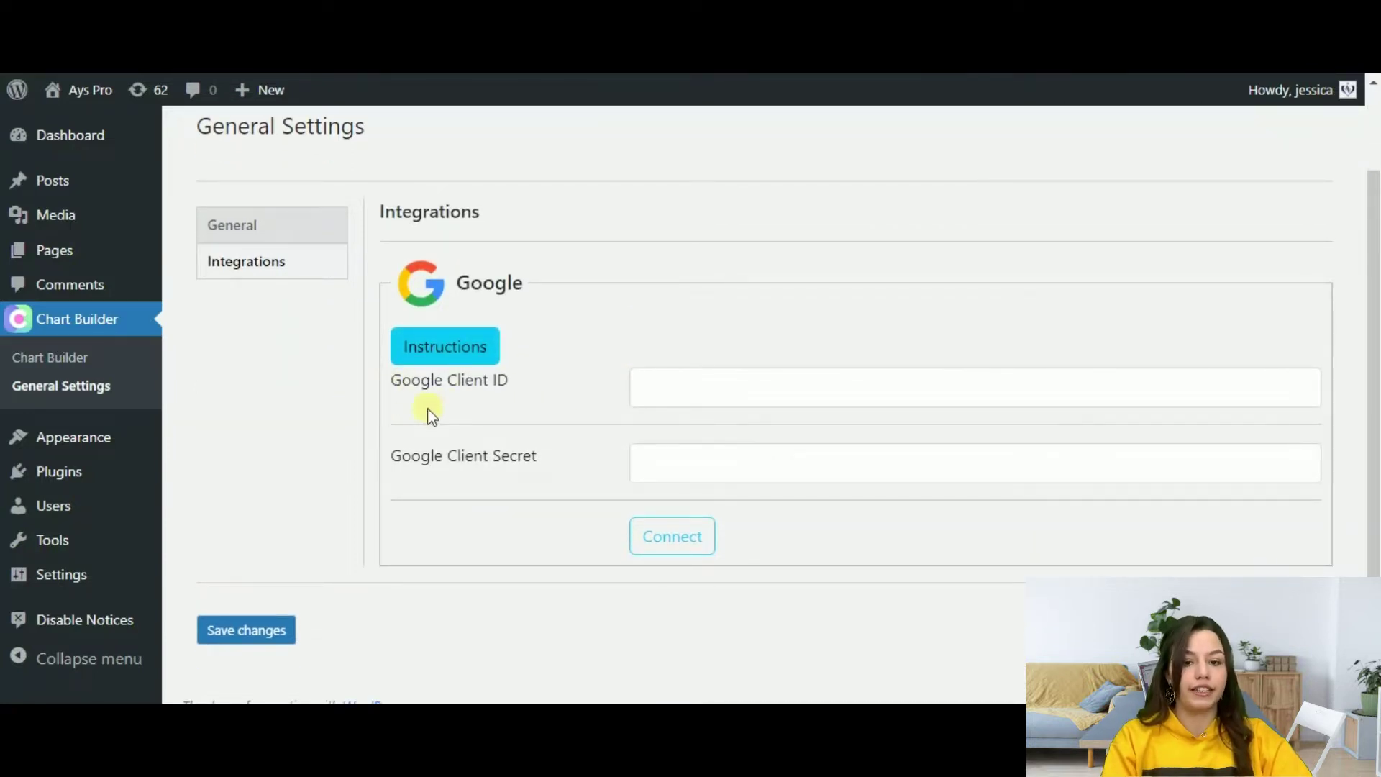
# Step: Point out the empty Google Client ID and Client Secret fields, then follow the instructions to console.developers.google.com
pyautogui.moveTo(430, 415); pyautogui.dragTo(388, 386)
pyautogui.moveTo(549, 462); pyautogui.dragTo(403, 466)
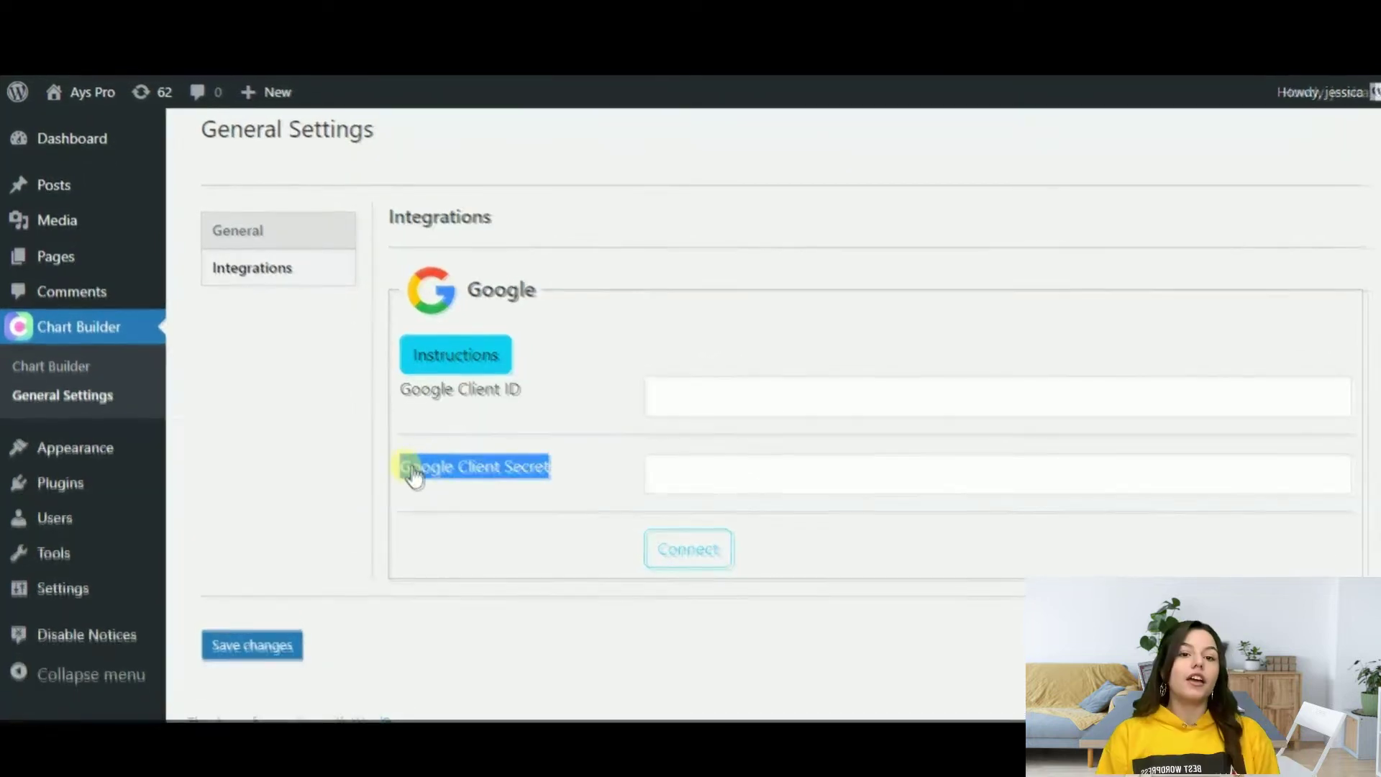
pyautogui.click(525, 422)
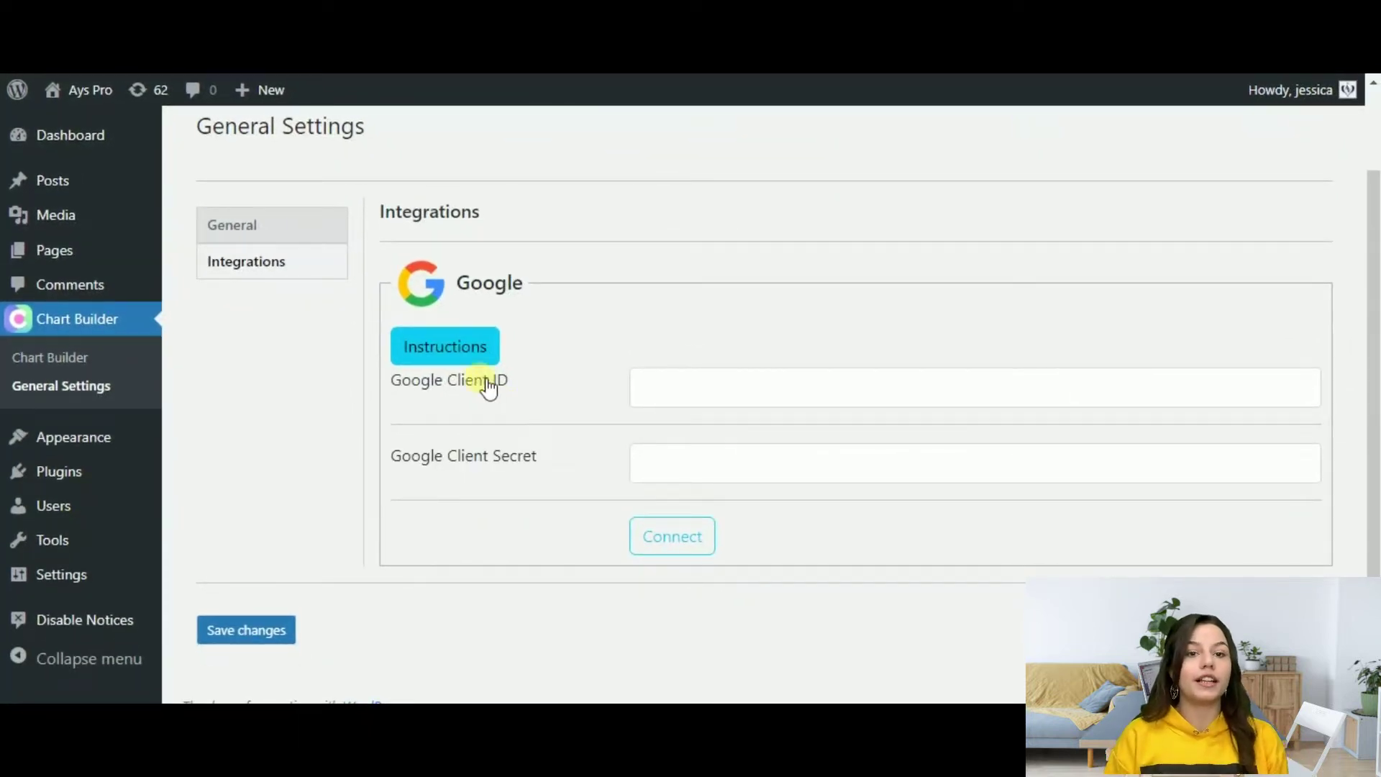
pyautogui.moveTo(509, 383); pyautogui.dragTo(391, 382)
pyautogui.moveTo(539, 457); pyautogui.dragTo(390, 456)
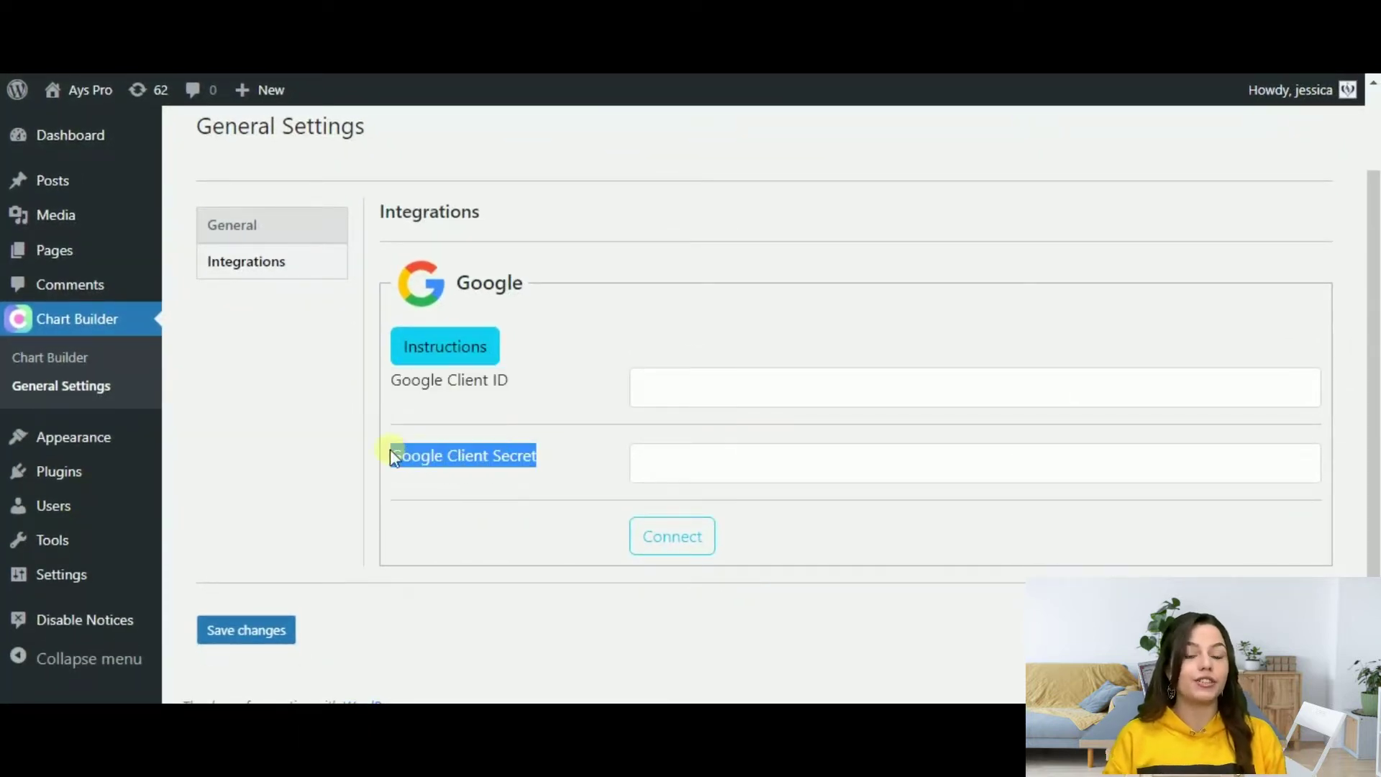
pyautogui.click(486, 416)
pyautogui.click(664, 380)
pyautogui.click(657, 465)
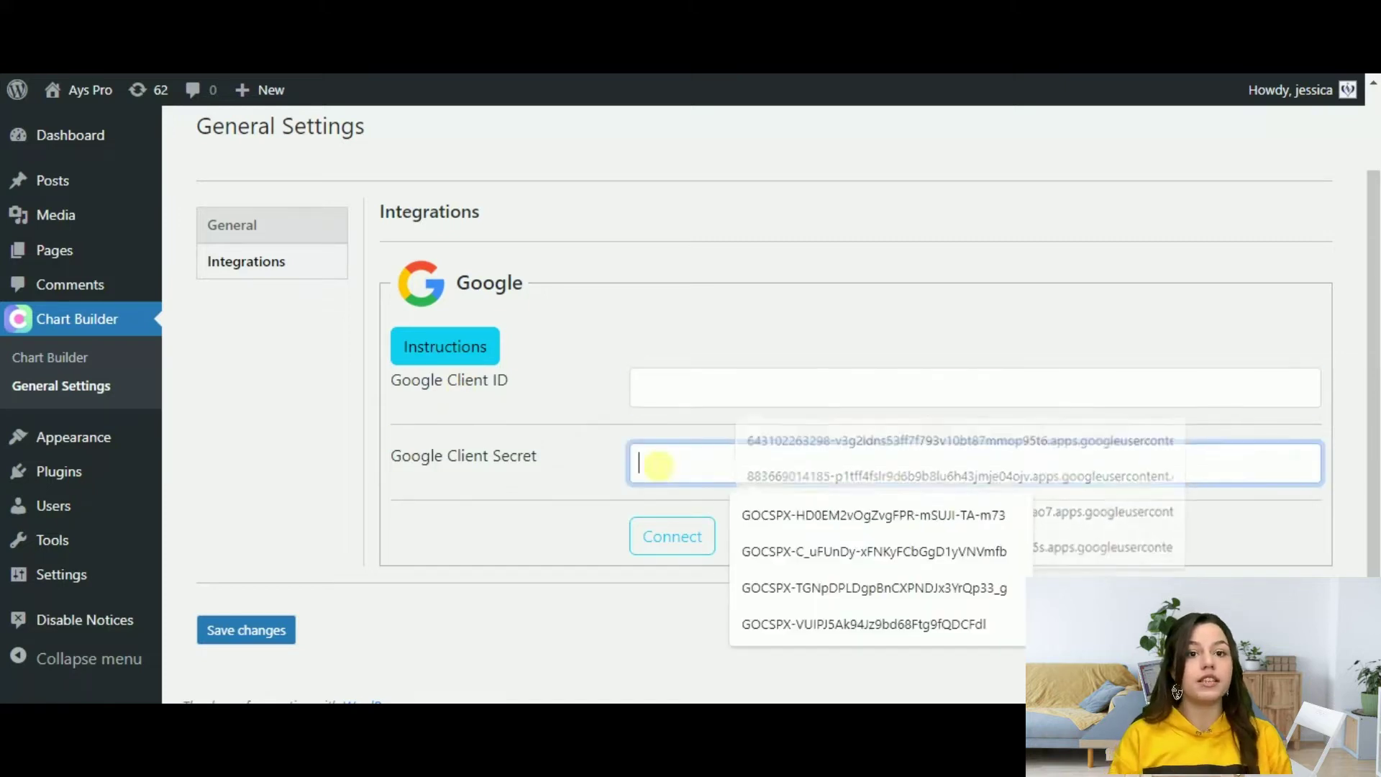
pyautogui.click(569, 388)
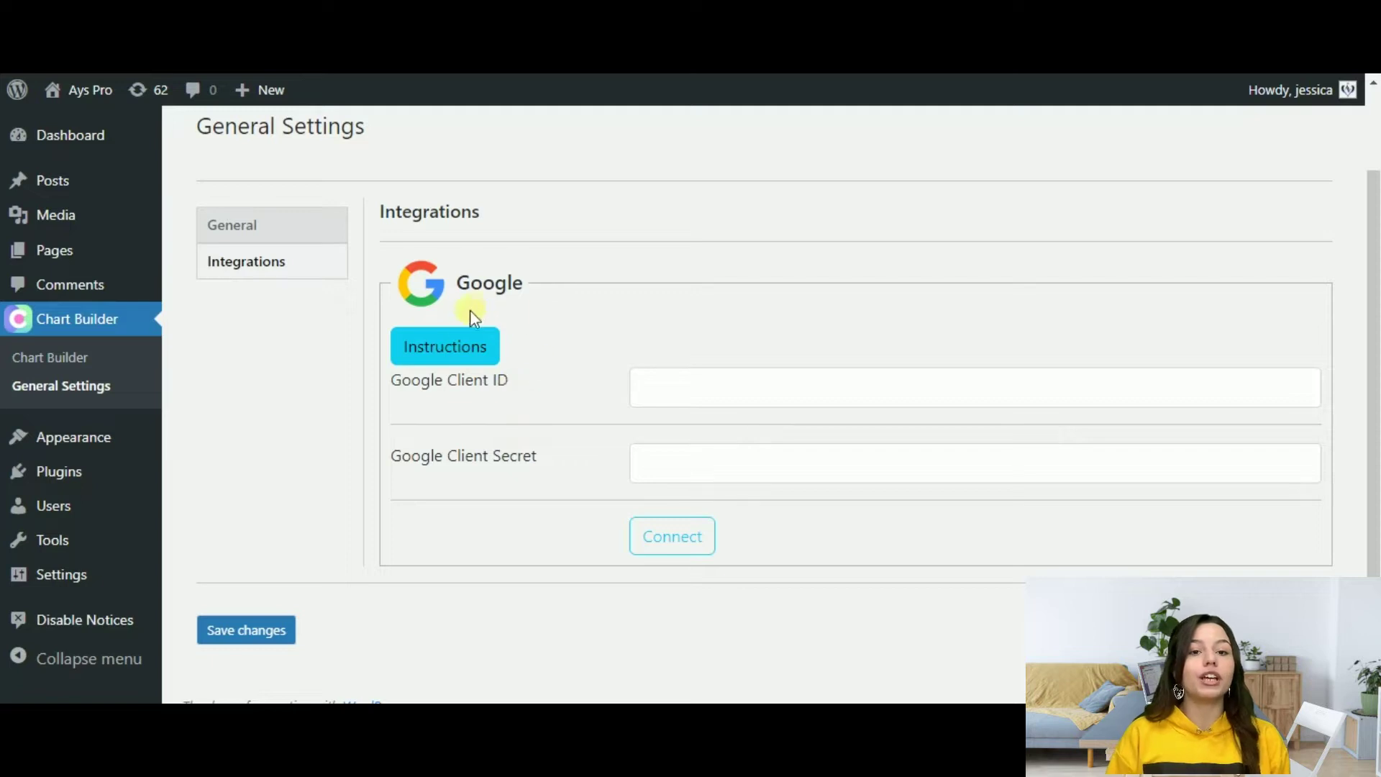
pyautogui.click(487, 349)
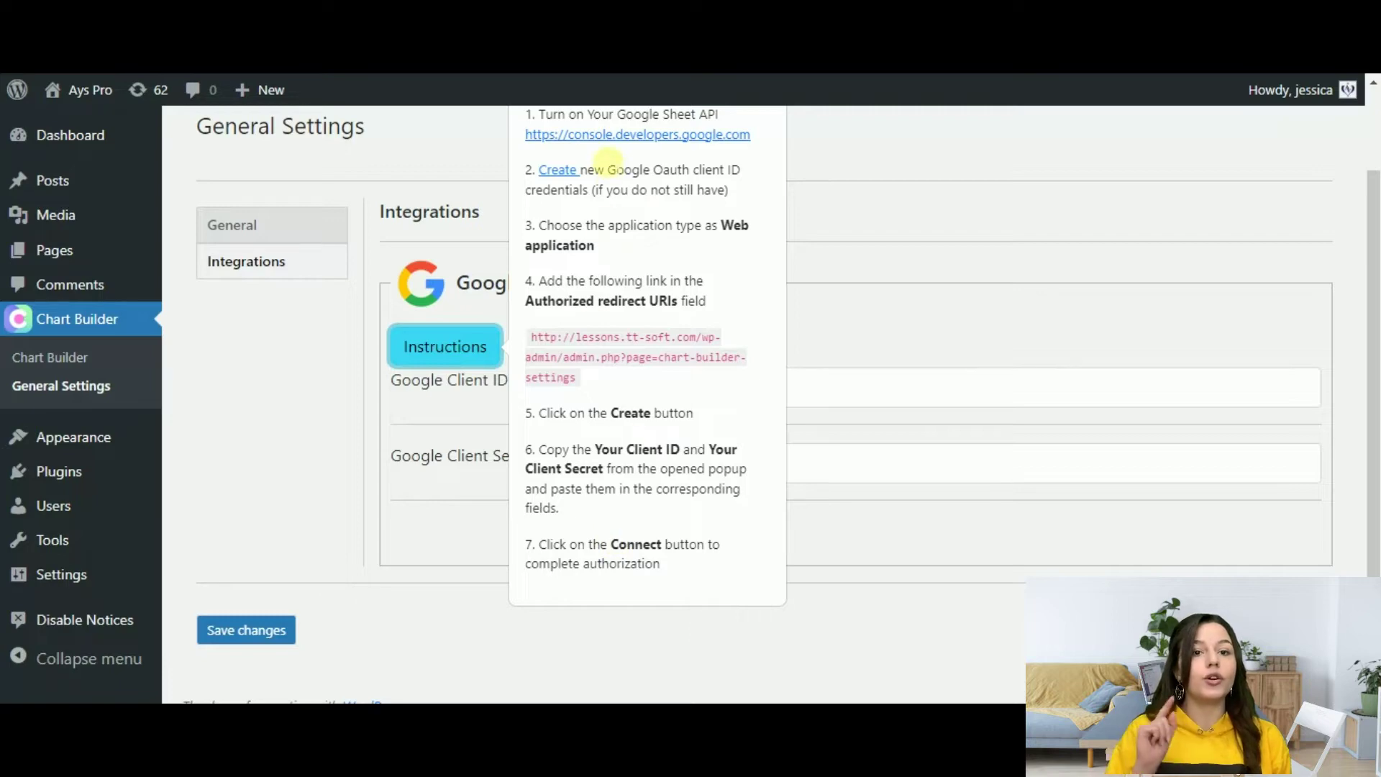
pyautogui.click(617, 137)
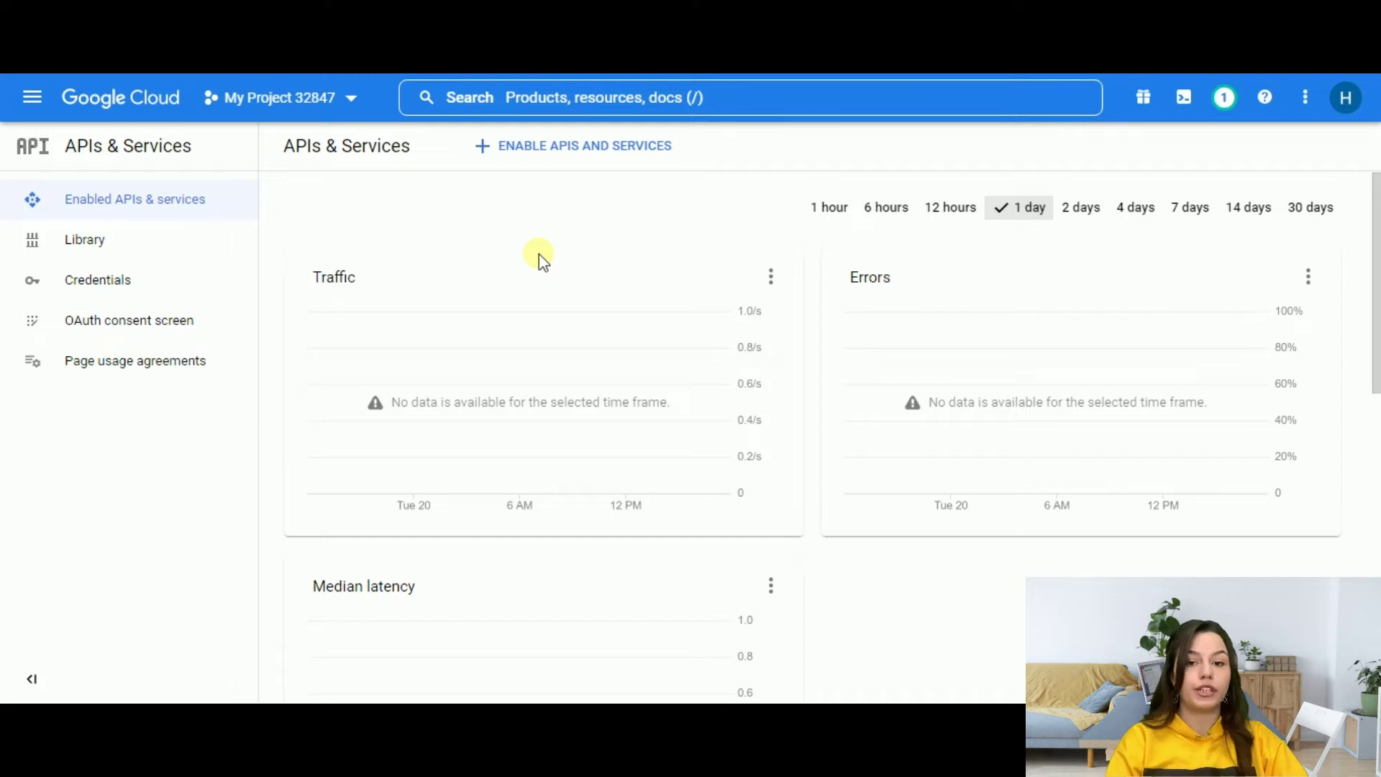
# Step: Create a new Google Cloud project, keeping the default name My Project 79253
pyautogui.click(302, 99)
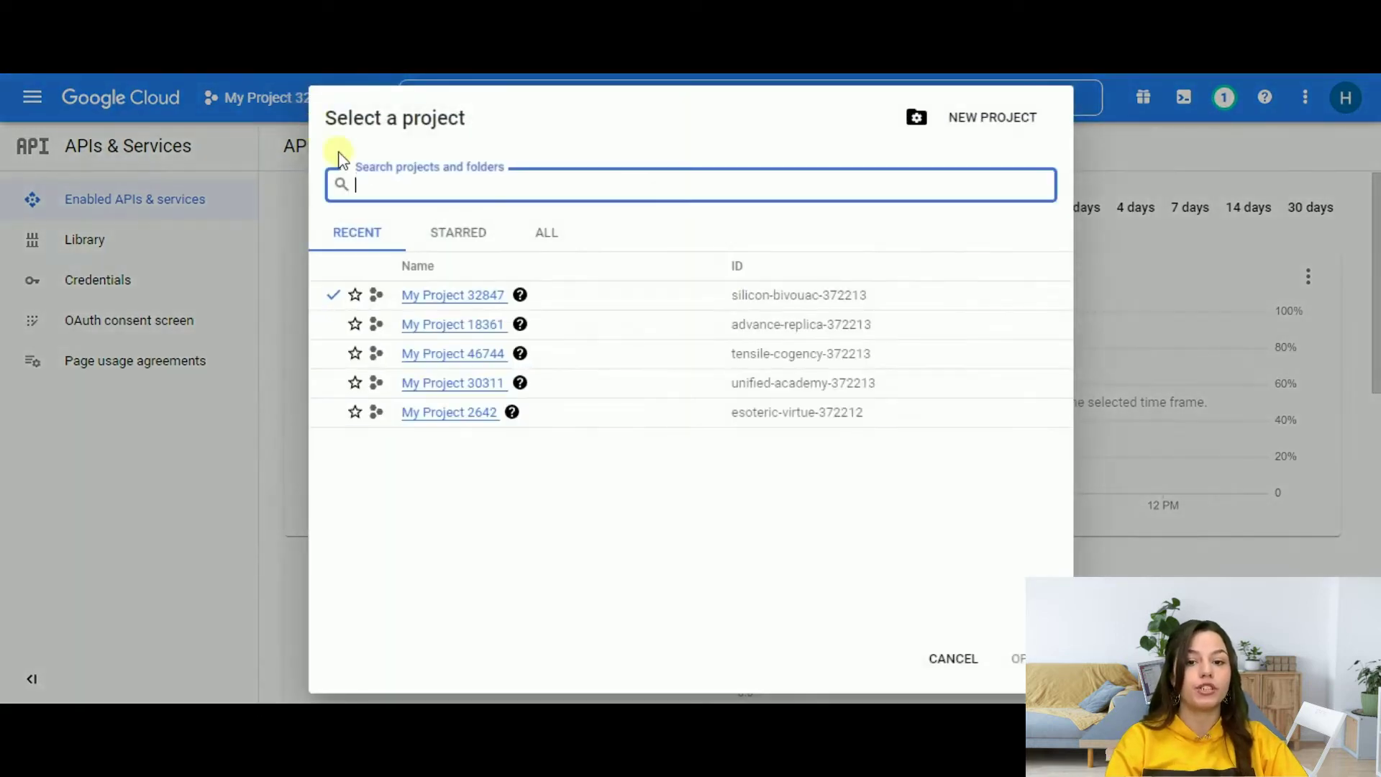
pyautogui.click(988, 115)
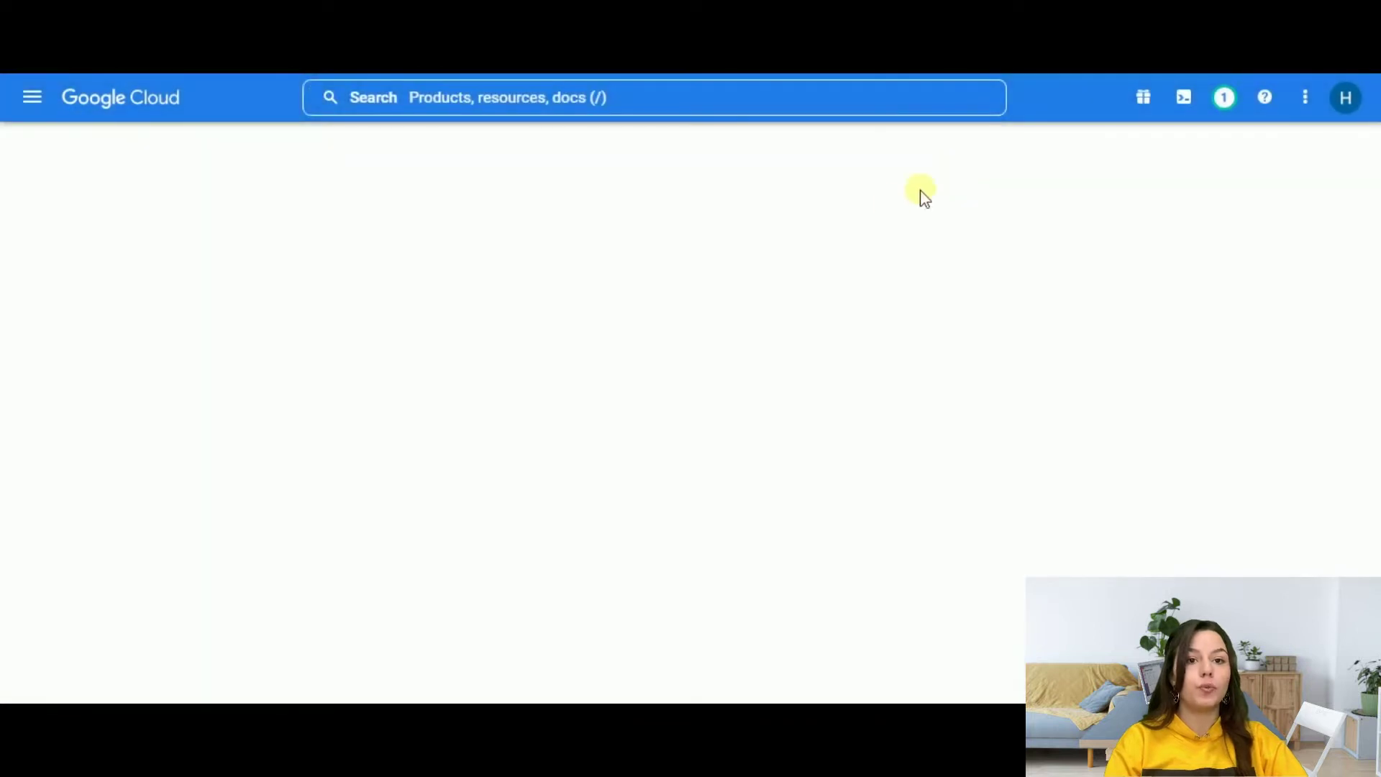
pyautogui.click(162, 338)
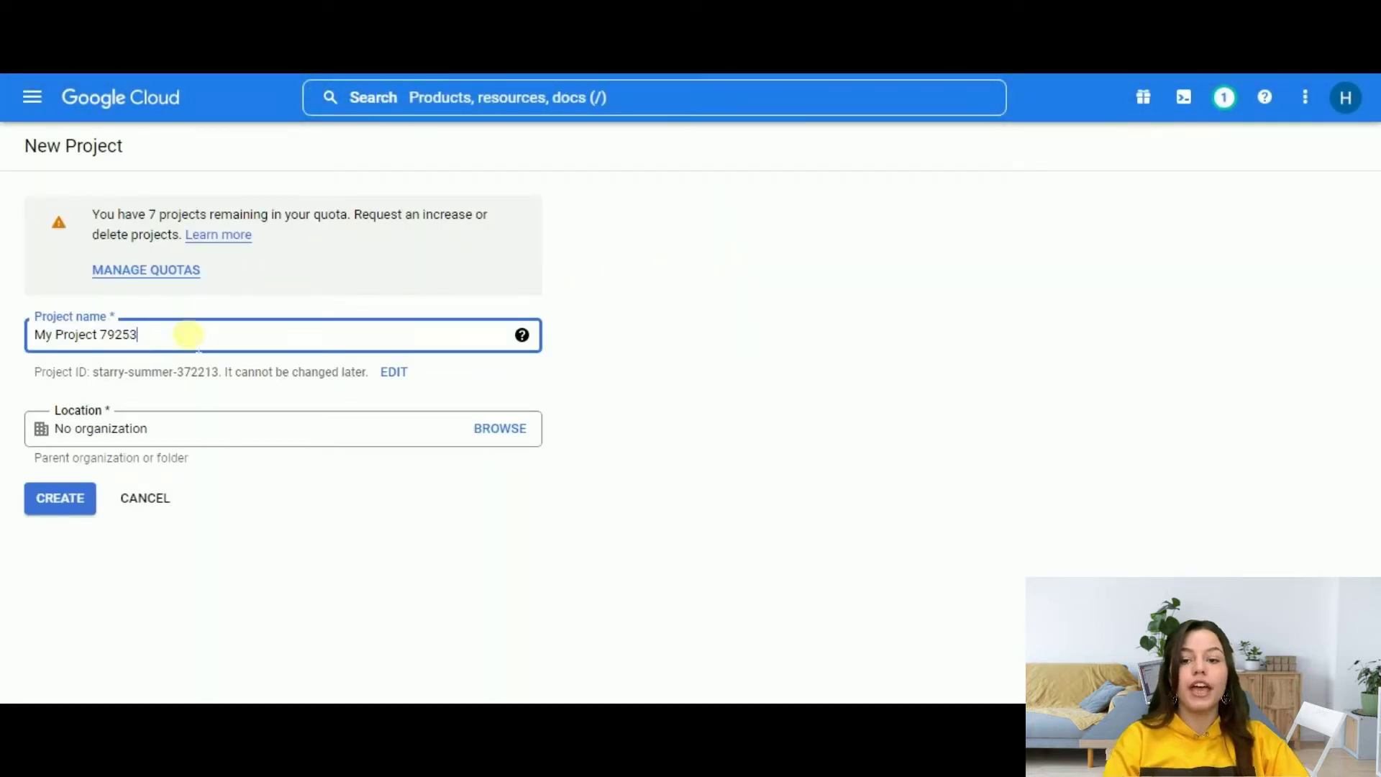
pyautogui.moveTo(184, 334); pyautogui.dragTo(32, 336)
pyautogui.click(159, 335)
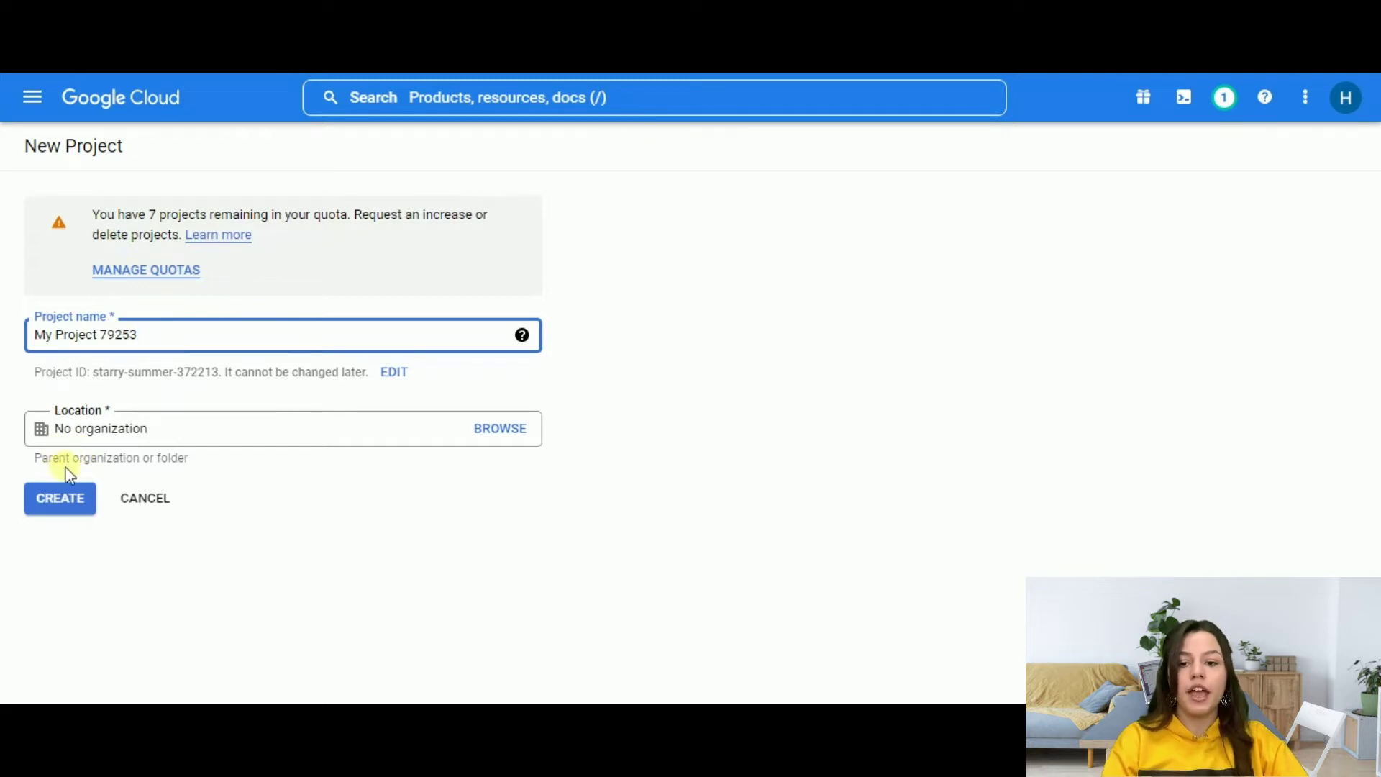
pyautogui.click(70, 499)
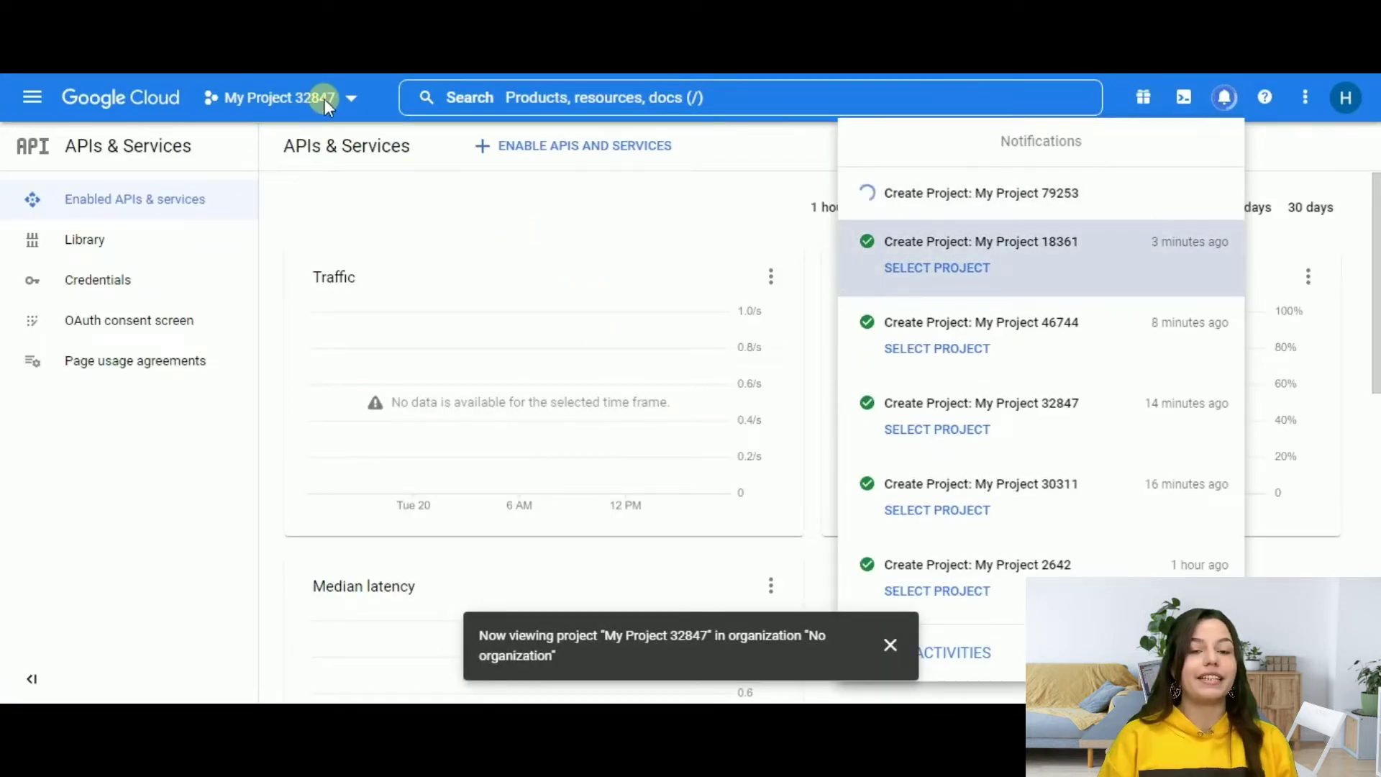
# Step: Switch to My Project 79253 and start an OAuth consent screen for External users
pyautogui.click(348, 101)
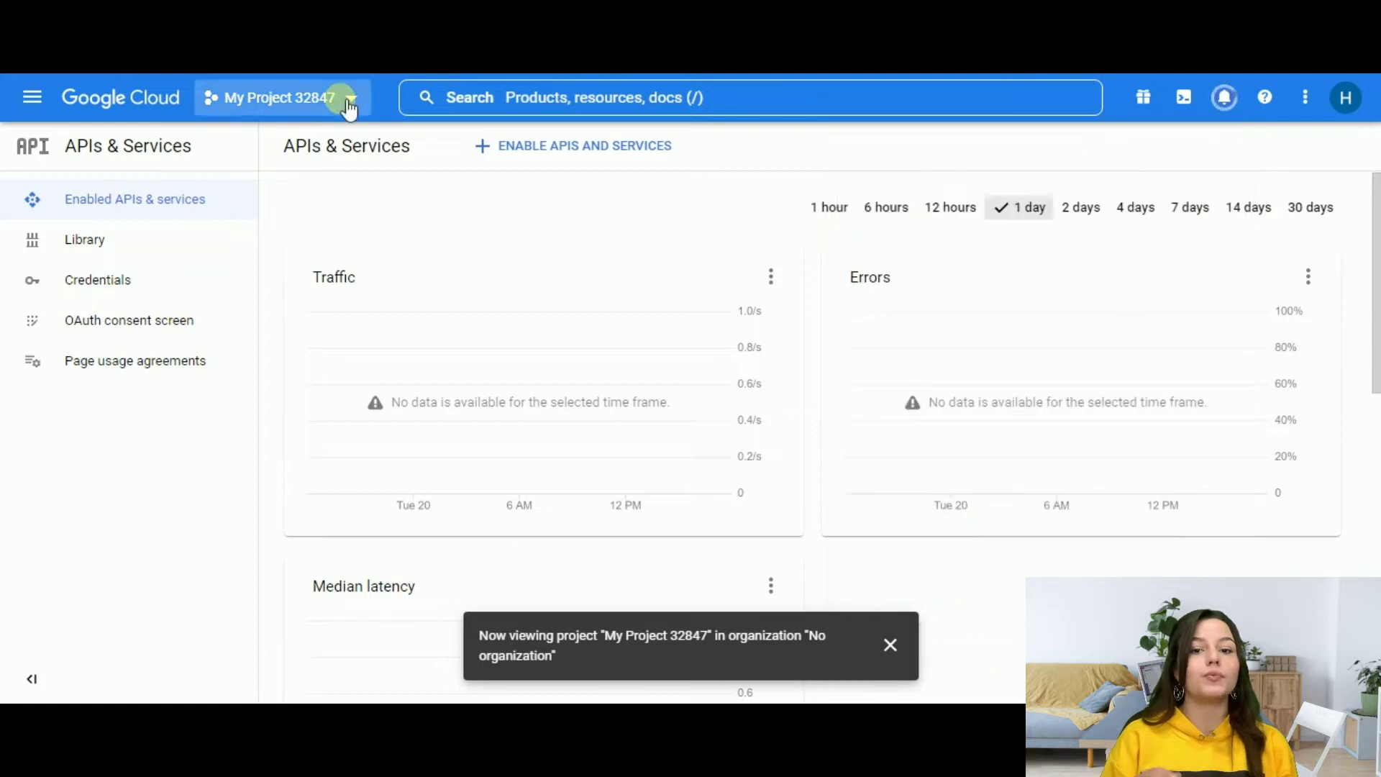
pyautogui.click(348, 100)
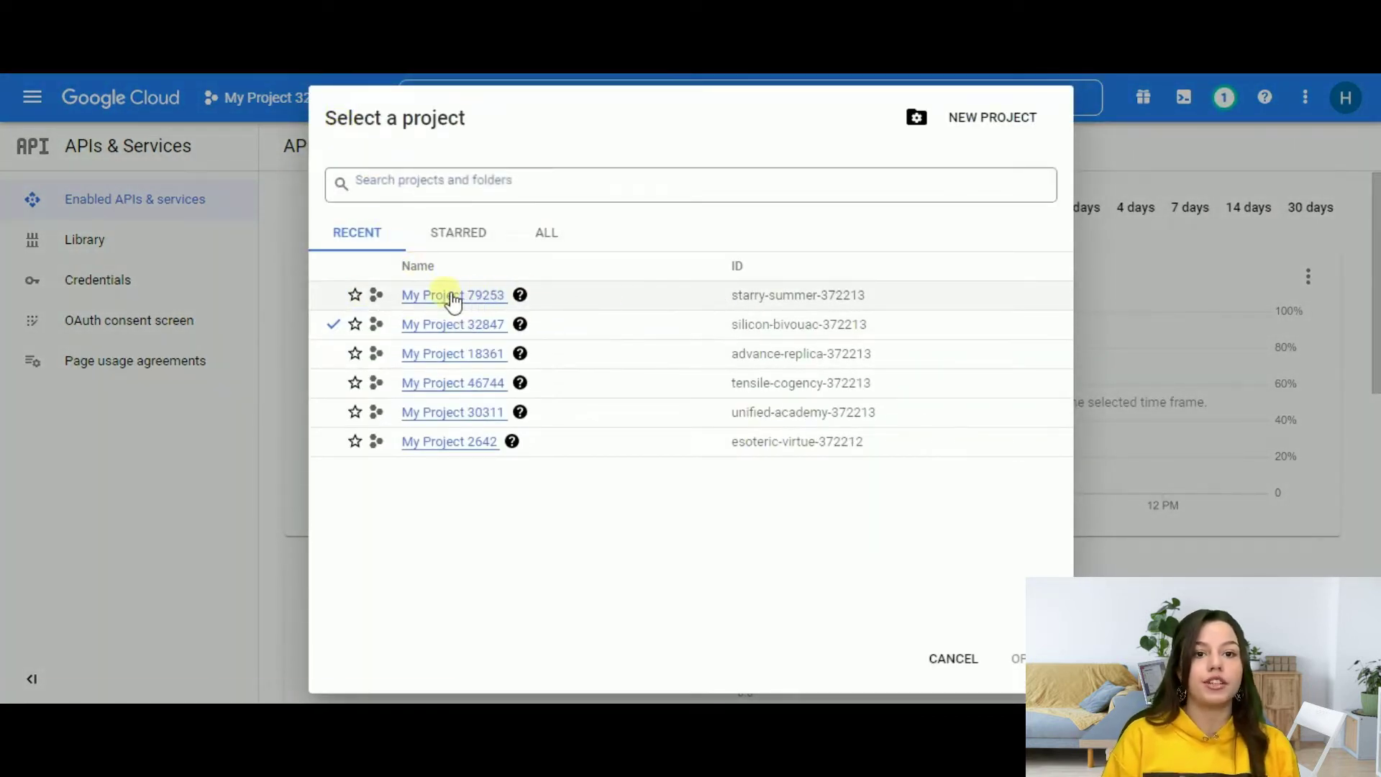
pyautogui.click(451, 296)
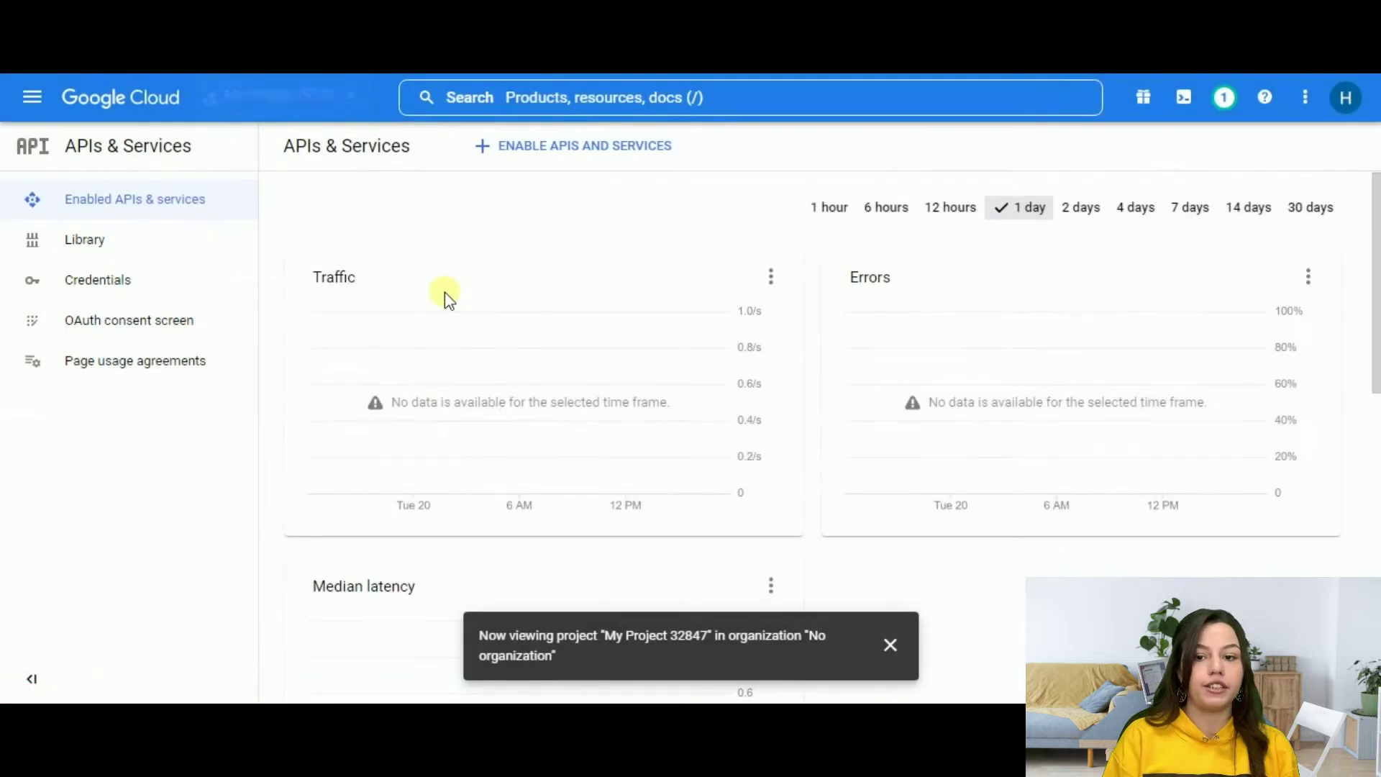
pyautogui.click(891, 644)
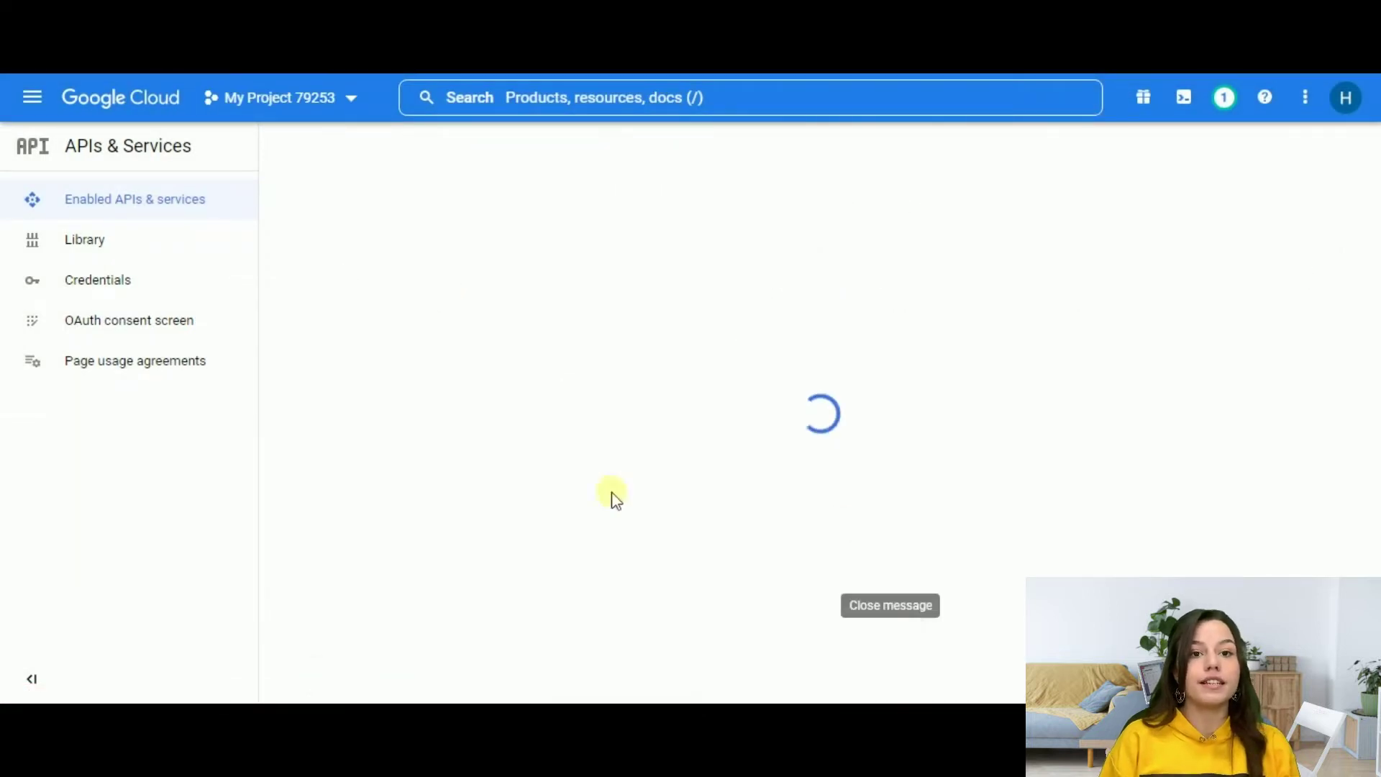
pyautogui.click(167, 333)
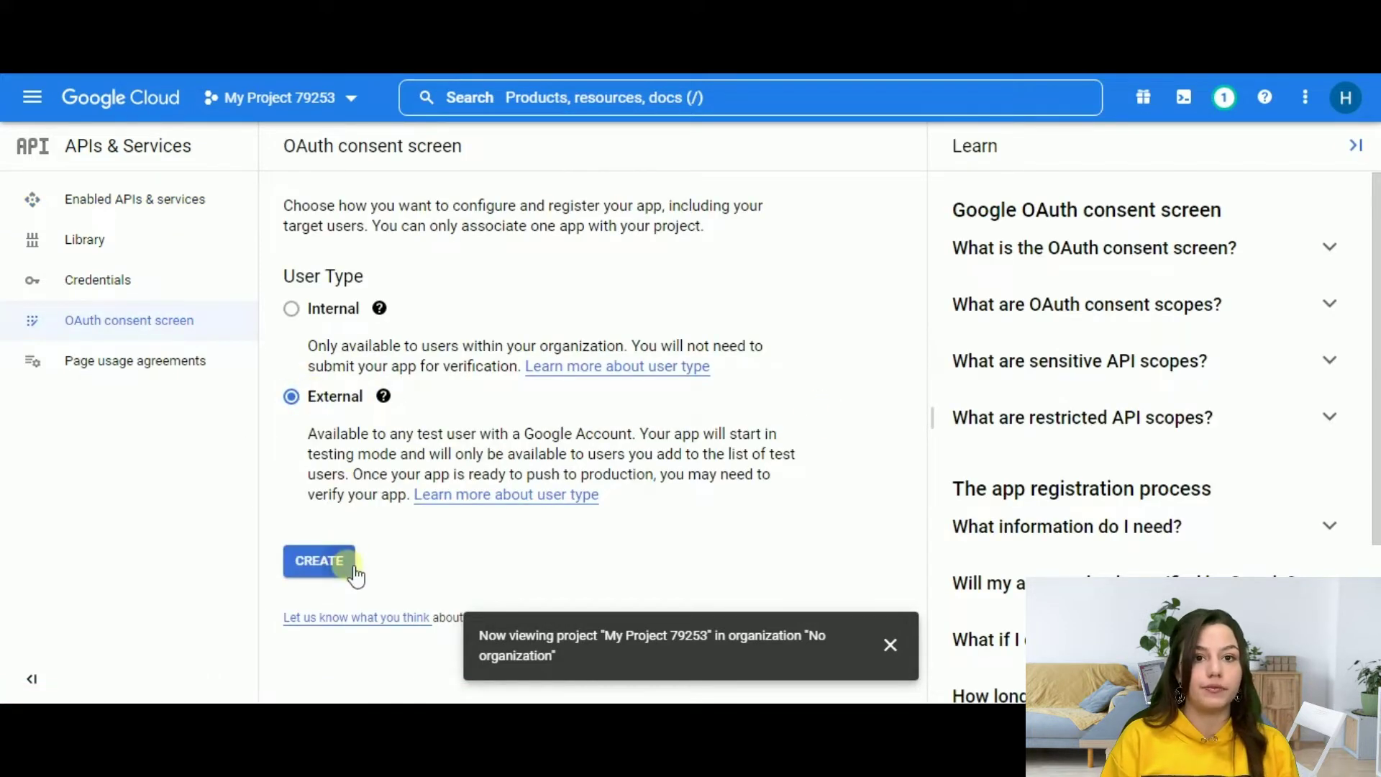
pyautogui.click(350, 569)
# Step: Enter 'Pie Chart' as the app name and choose the account's email as user support email
pyautogui.click(336, 393)
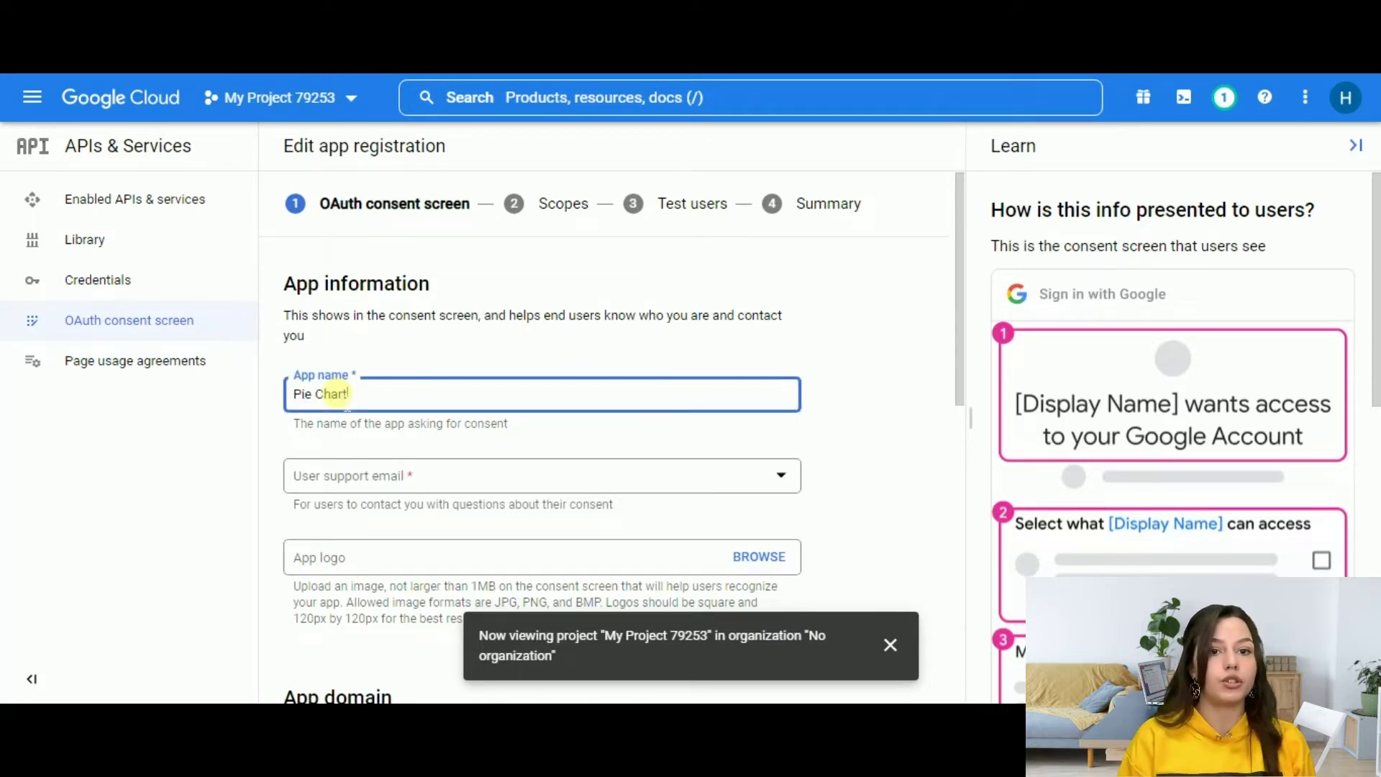
pyautogui.click(354, 481)
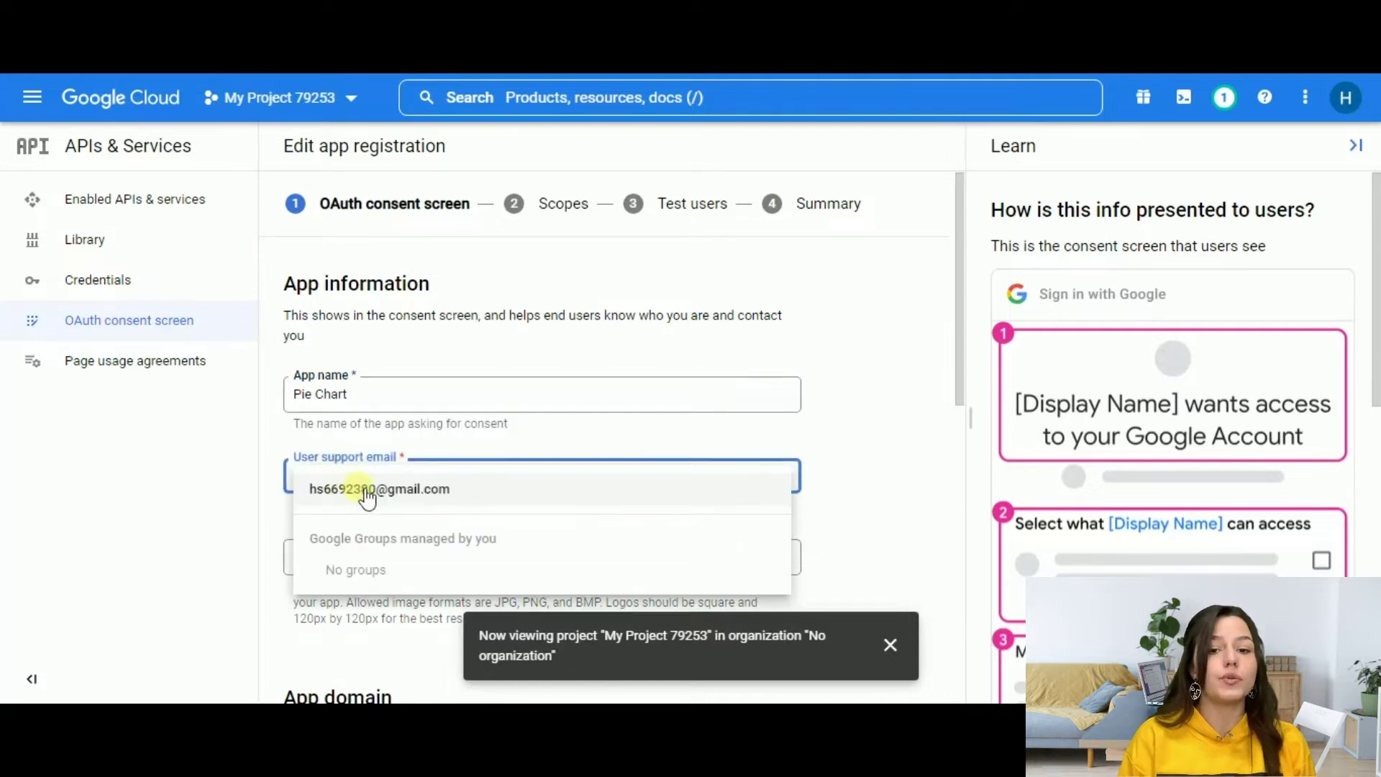
pyautogui.click(365, 488)
pyautogui.moveTo(447, 478); pyautogui.dragTo(286, 483)
pyautogui.hotkey('ctrl', 'c')
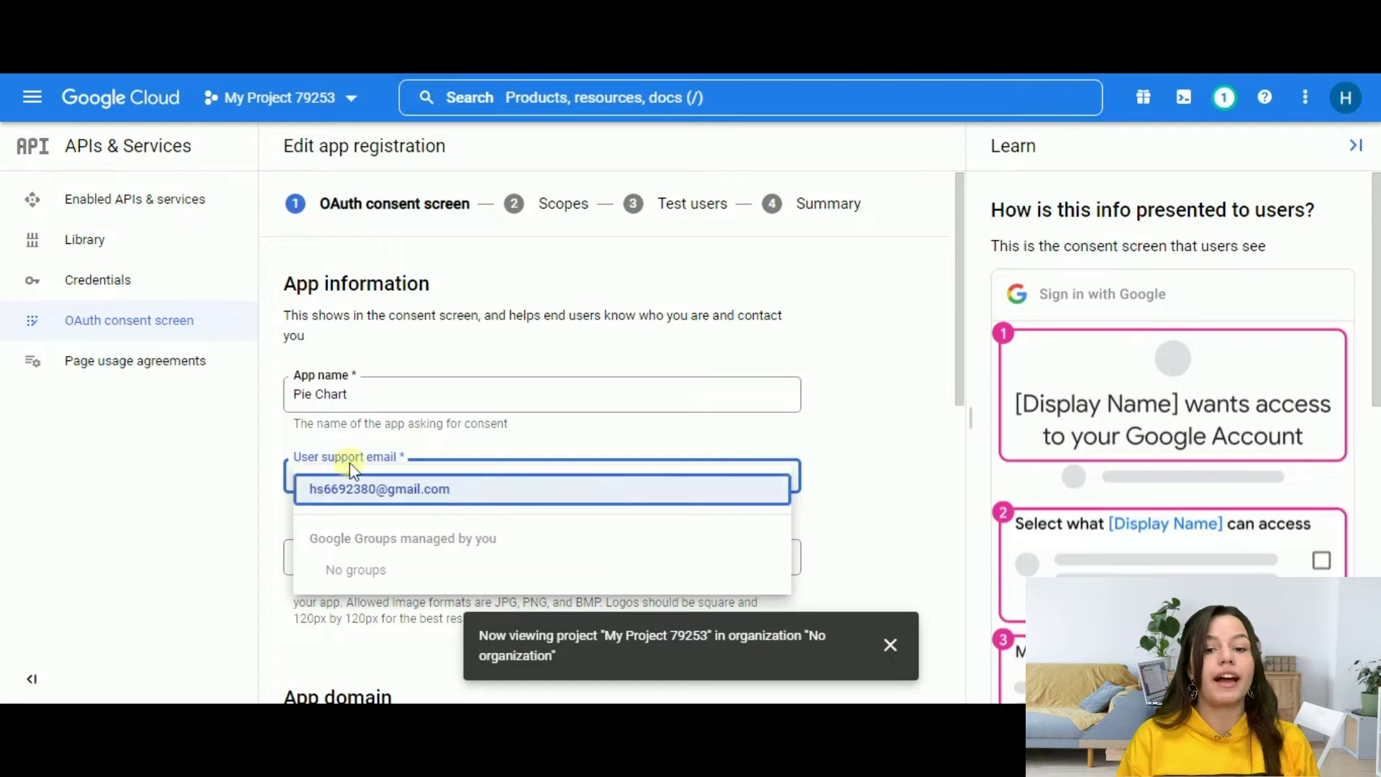
pyautogui.click(427, 442)
# Step: Paste the developer contact email and save the app information
pyautogui.scroll(-6, 428, 446)
pyautogui.scroll(-4, 612, 338)
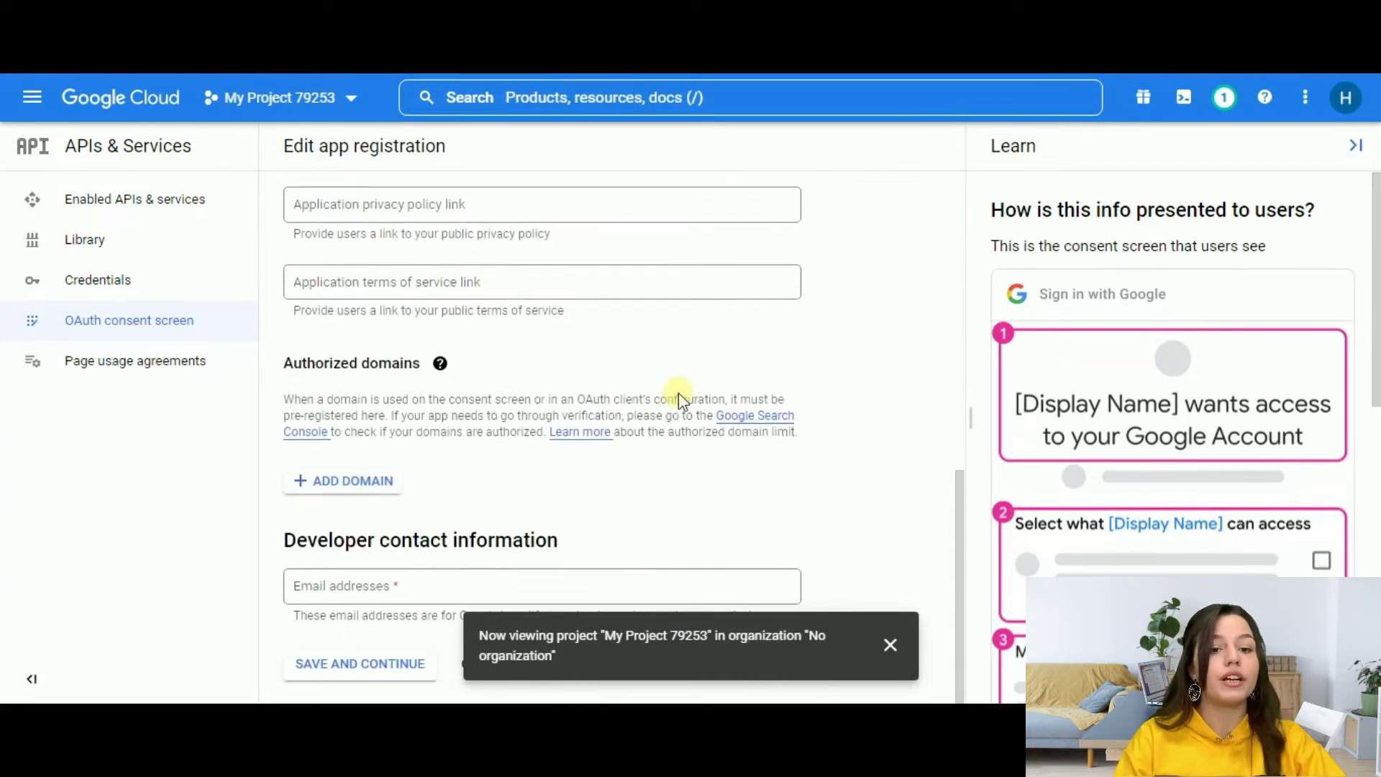
pyautogui.click(891, 645)
pyautogui.scroll(9, 511, 575)
pyautogui.scroll(-7, 487, 551)
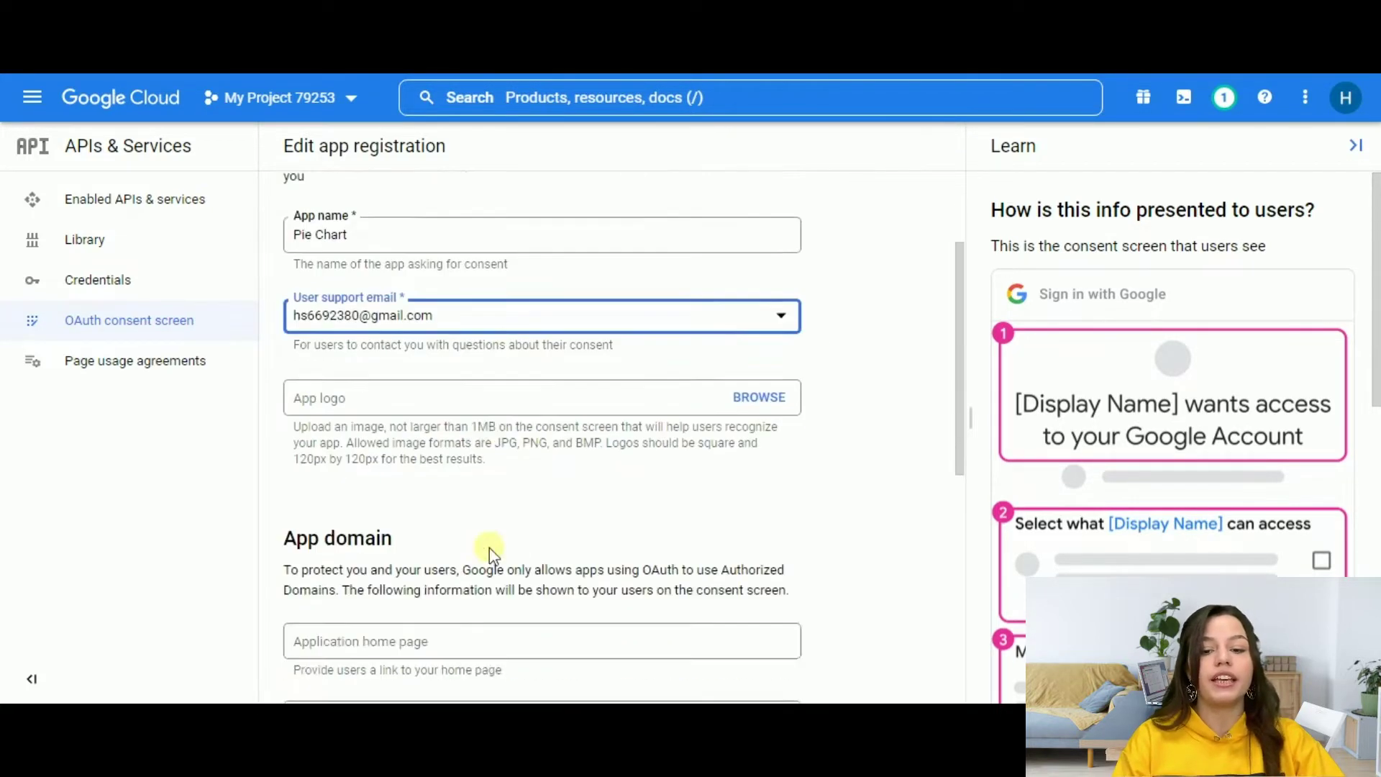
pyautogui.scroll(-2, 487, 561)
pyautogui.click(399, 585)
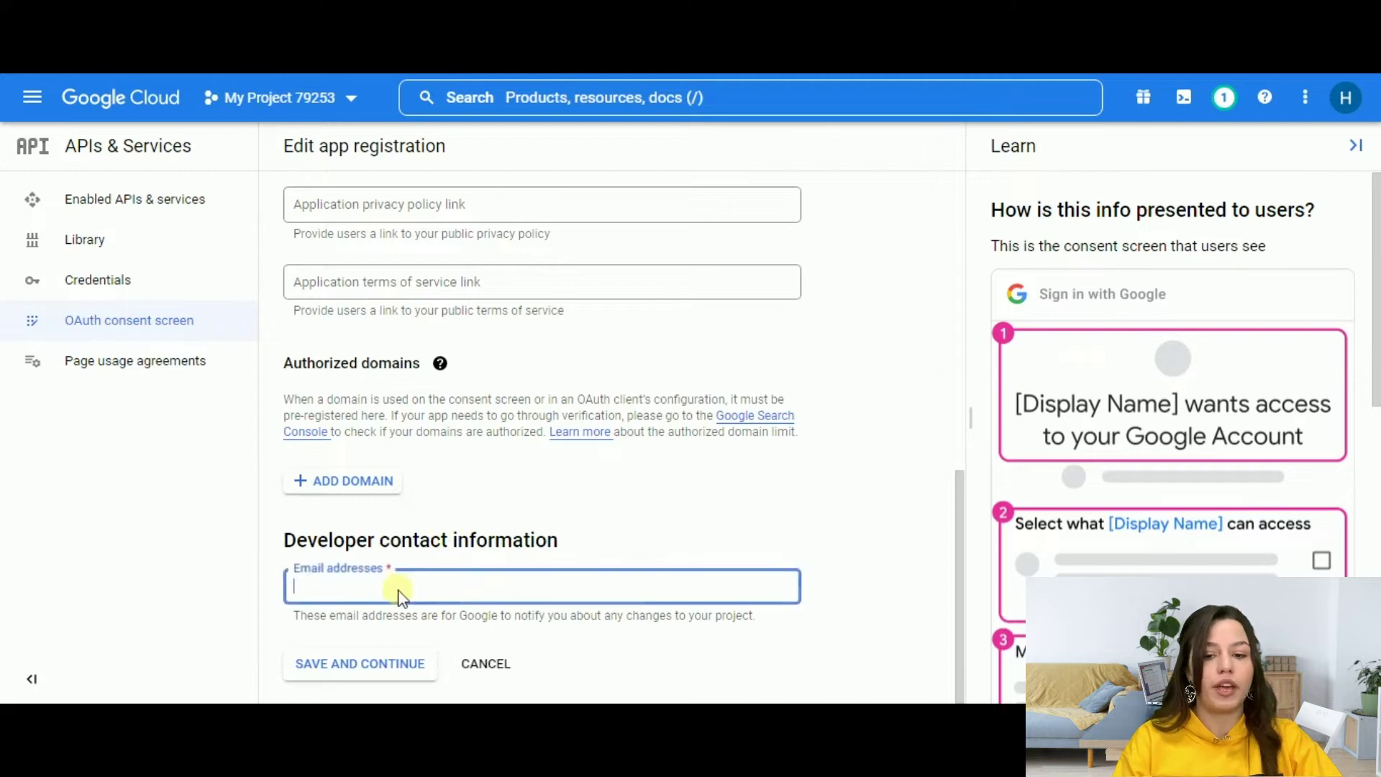
pyautogui.hotkey('ctrl', 'v')
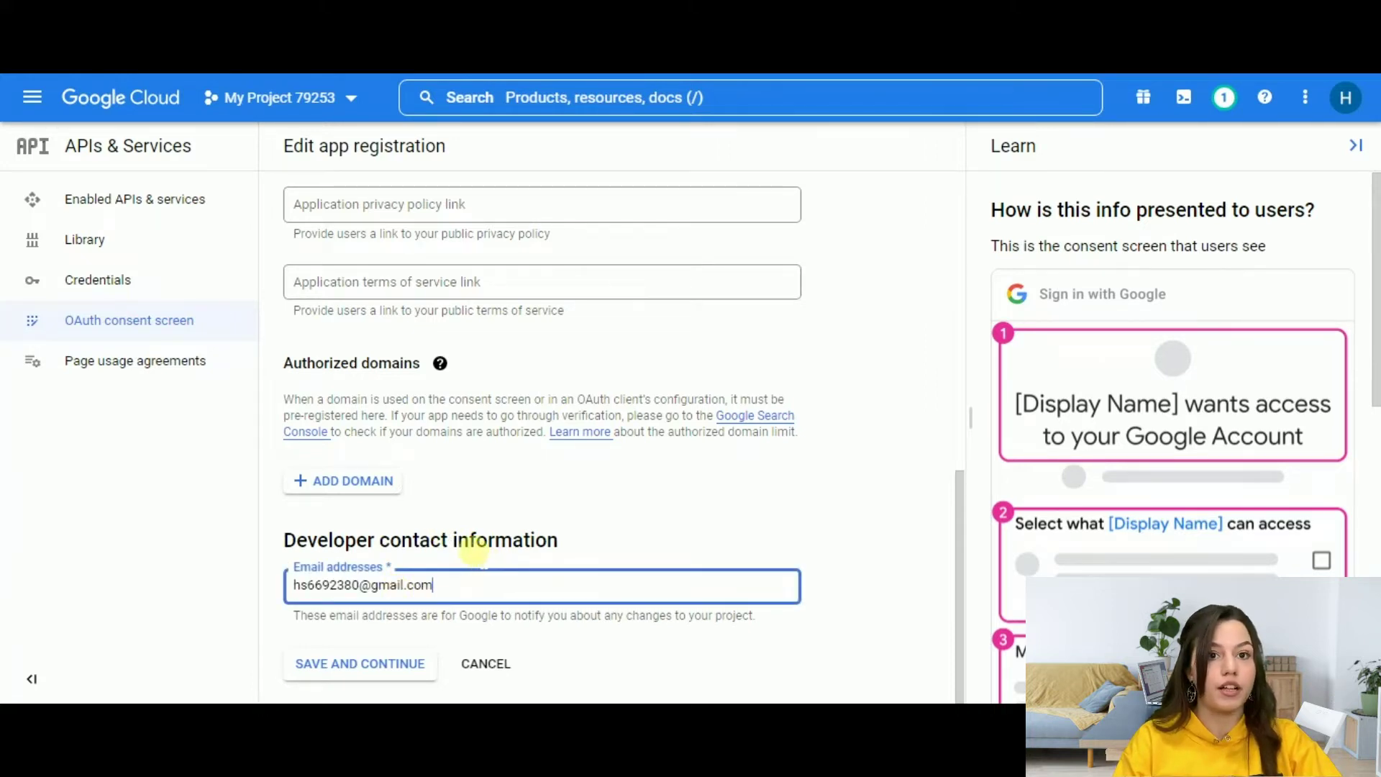
pyautogui.click(393, 665)
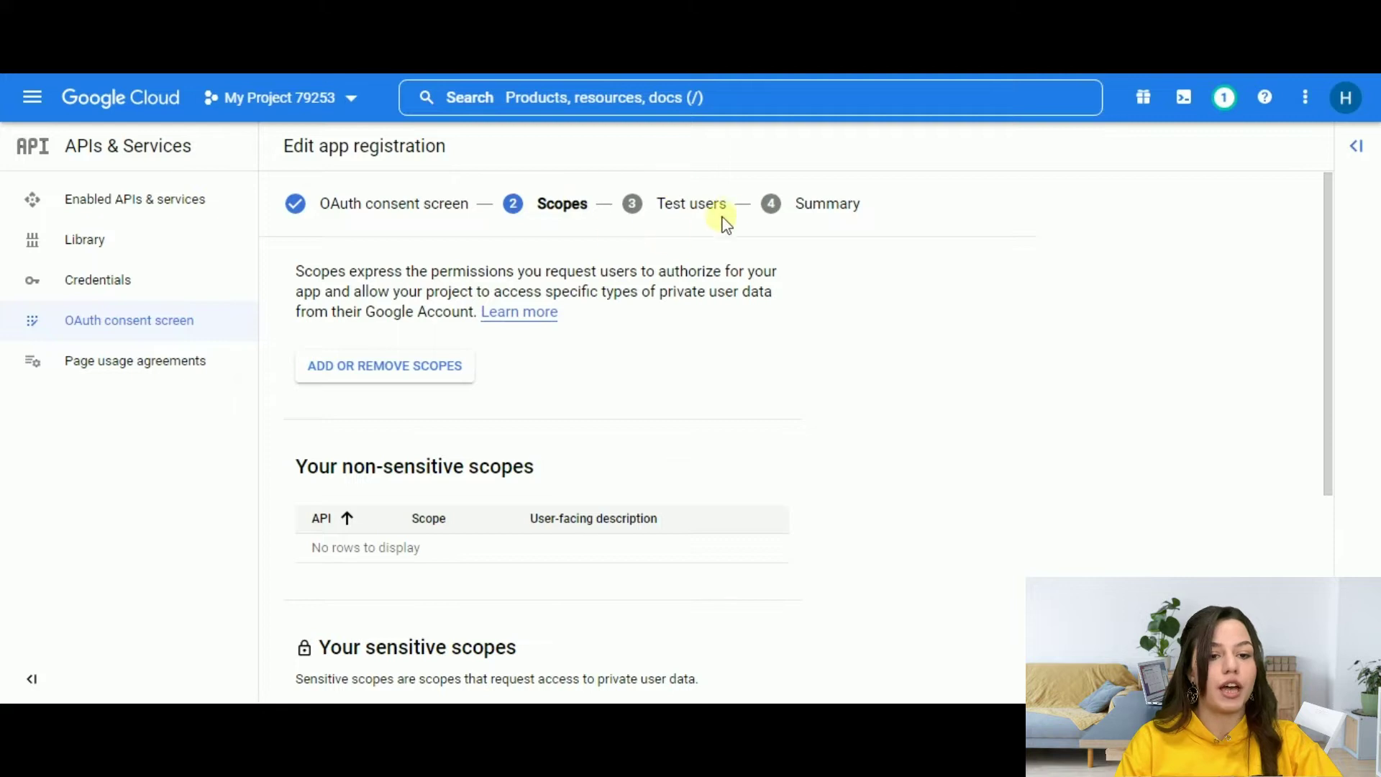
# Step: Continue past Scopes and Test users without adding any, then review the Summary page
pyautogui.scroll(-5, 670, 355)
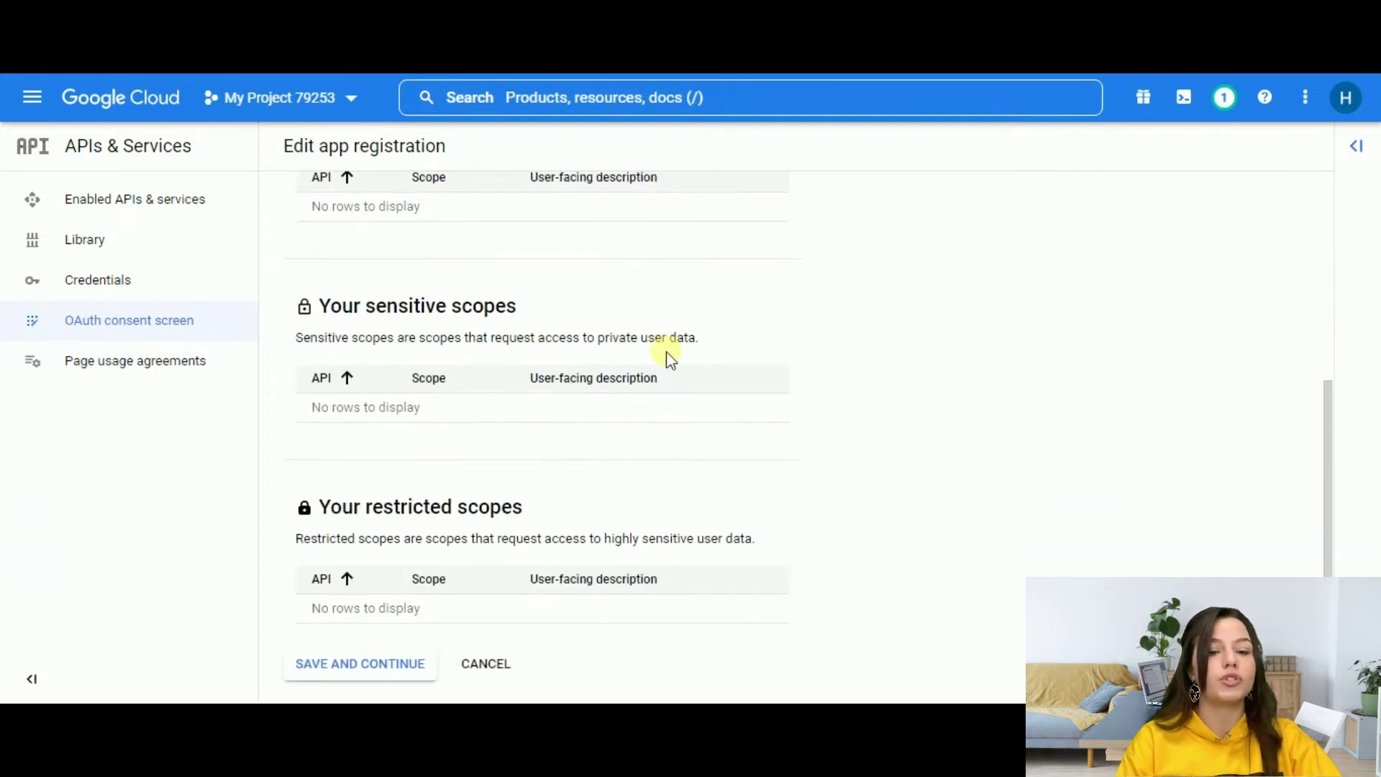
pyautogui.click(341, 664)
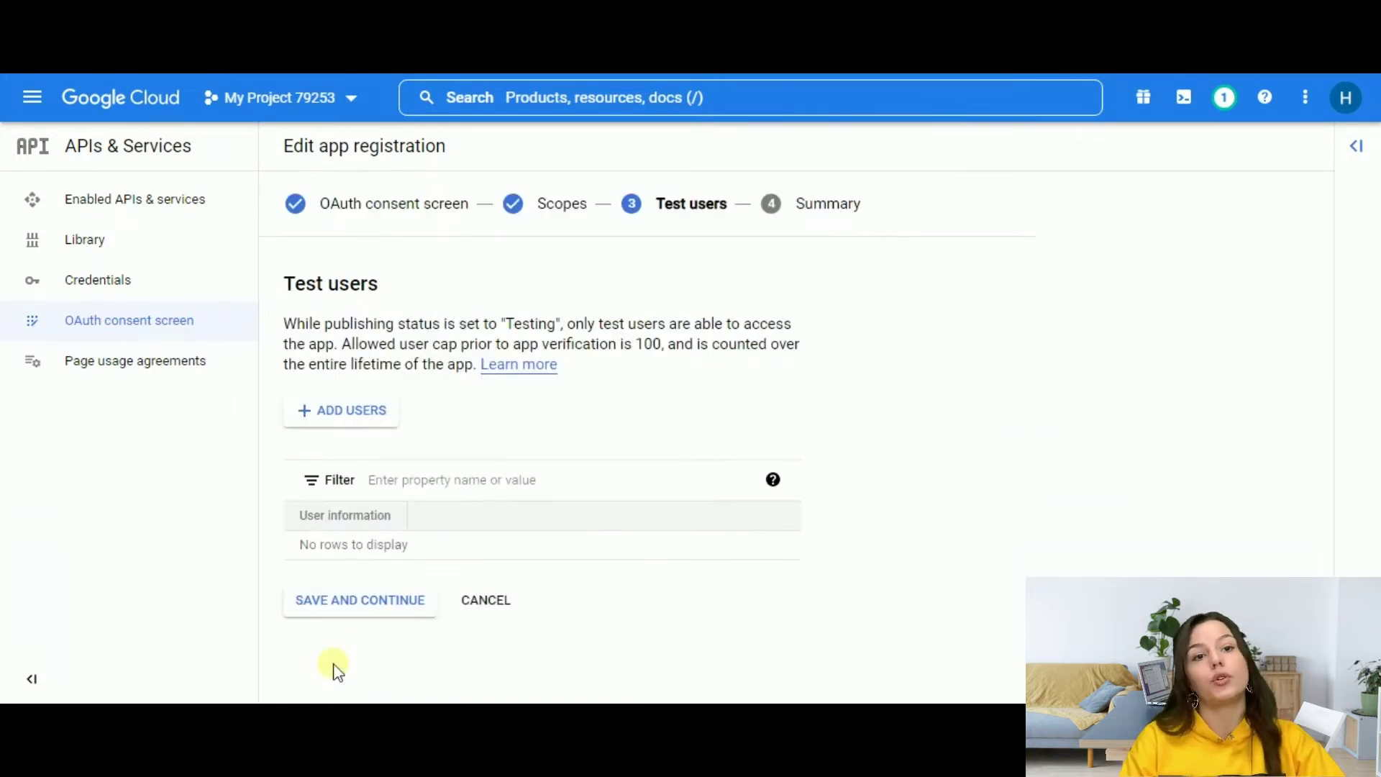
pyautogui.click(382, 609)
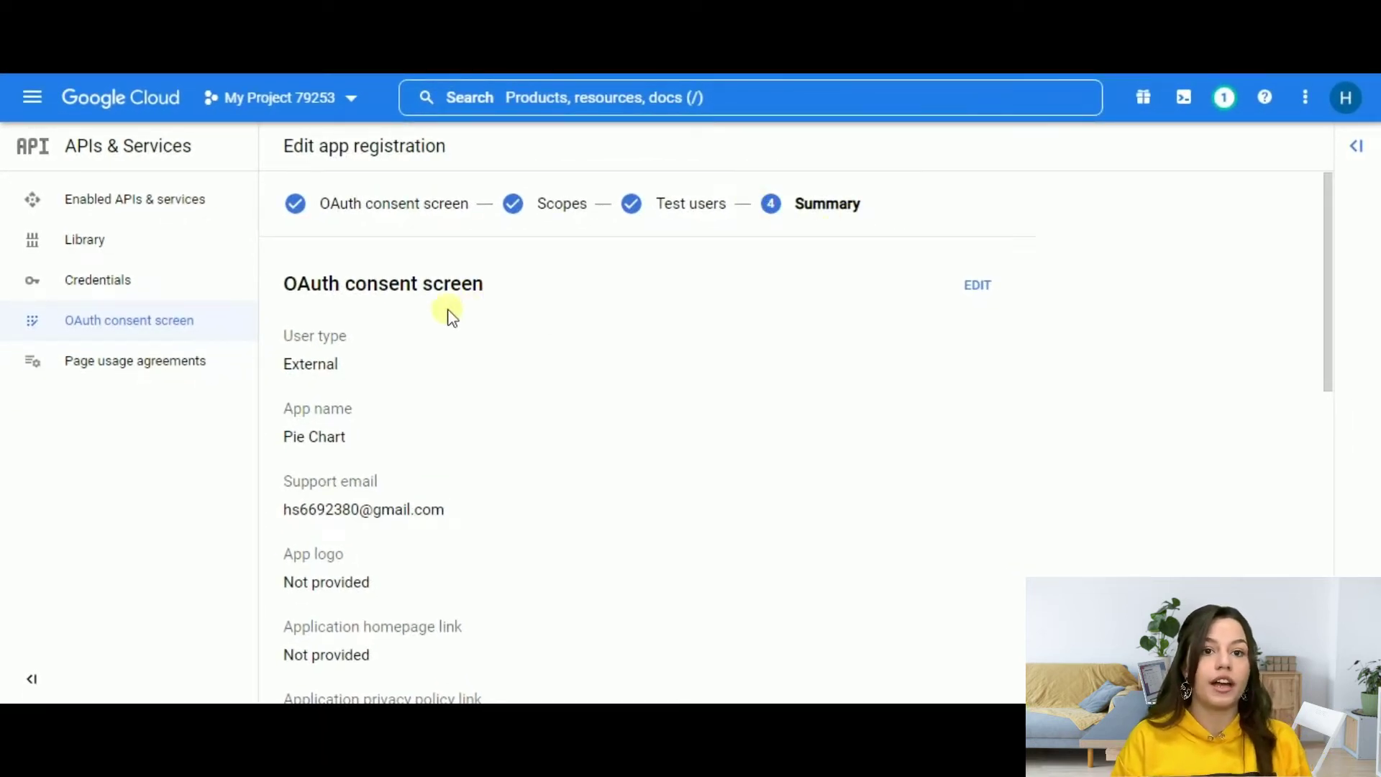
pyautogui.scroll(-10, 451, 317)
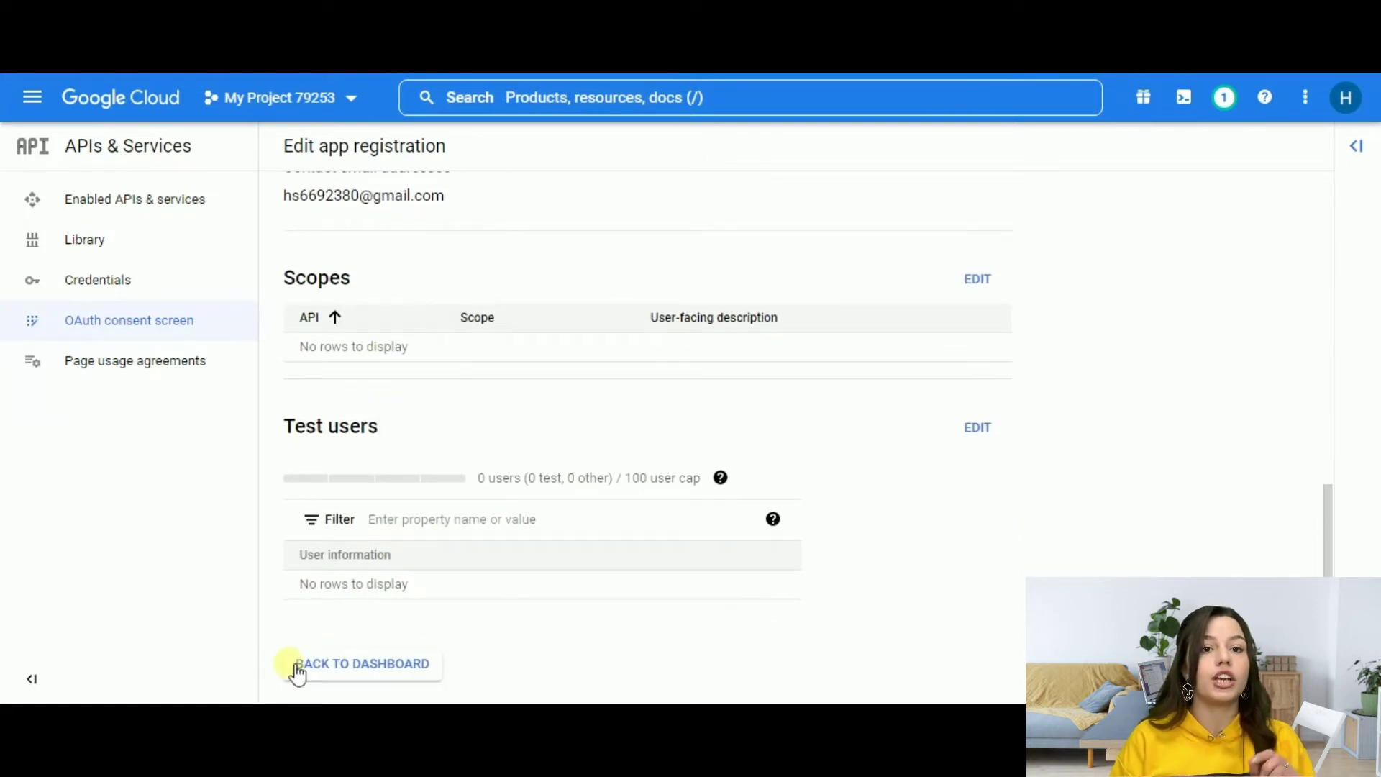
# Step: Publish the Pie Chart app, confirming the push to production
pyautogui.click(403, 663)
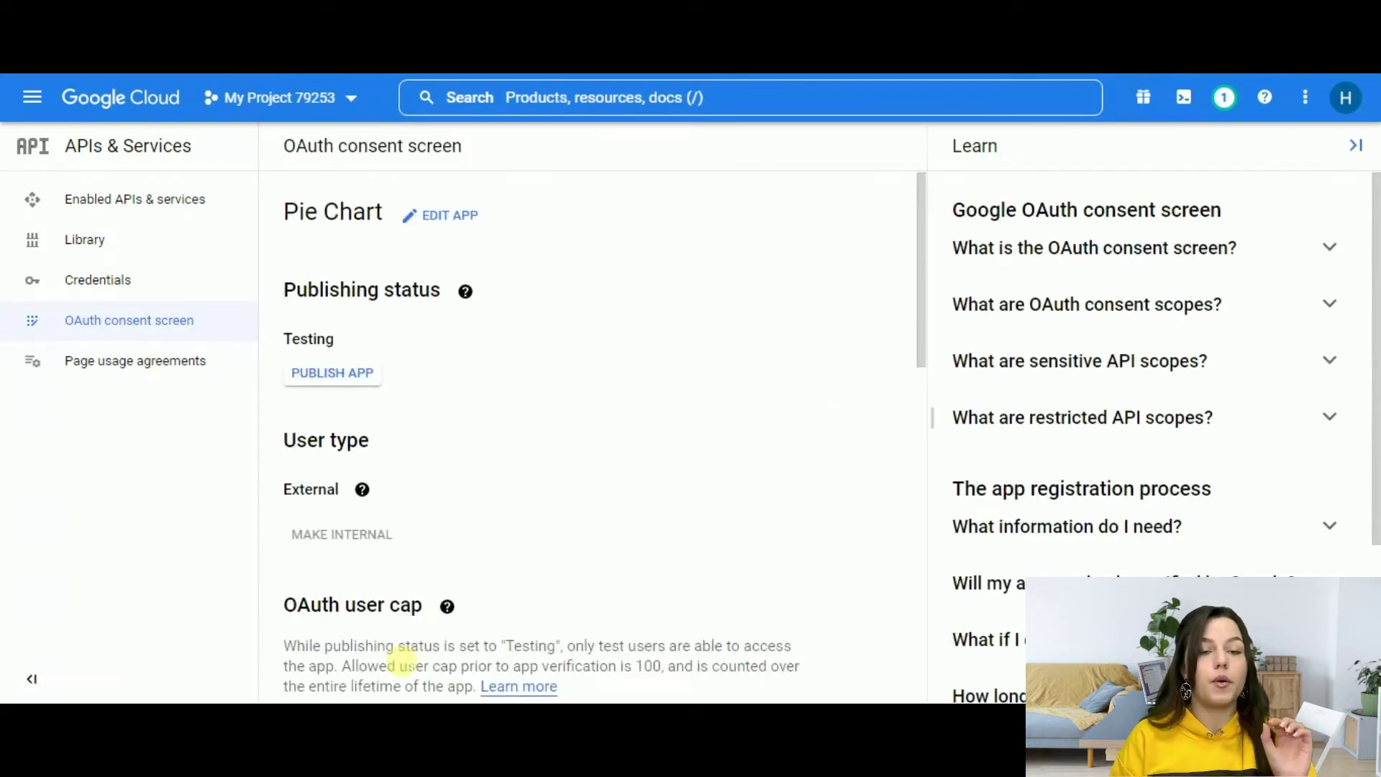
pyautogui.click(346, 377)
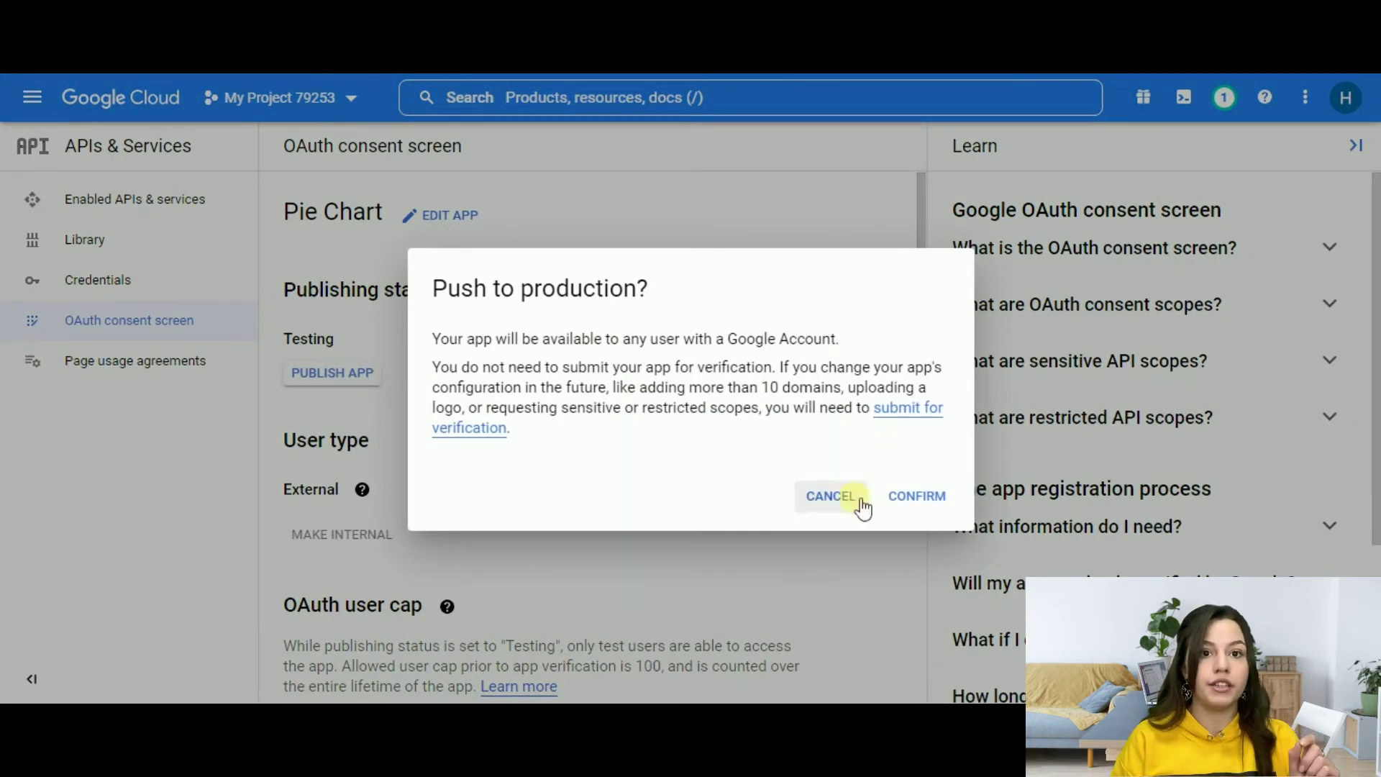
pyautogui.click(916, 497)
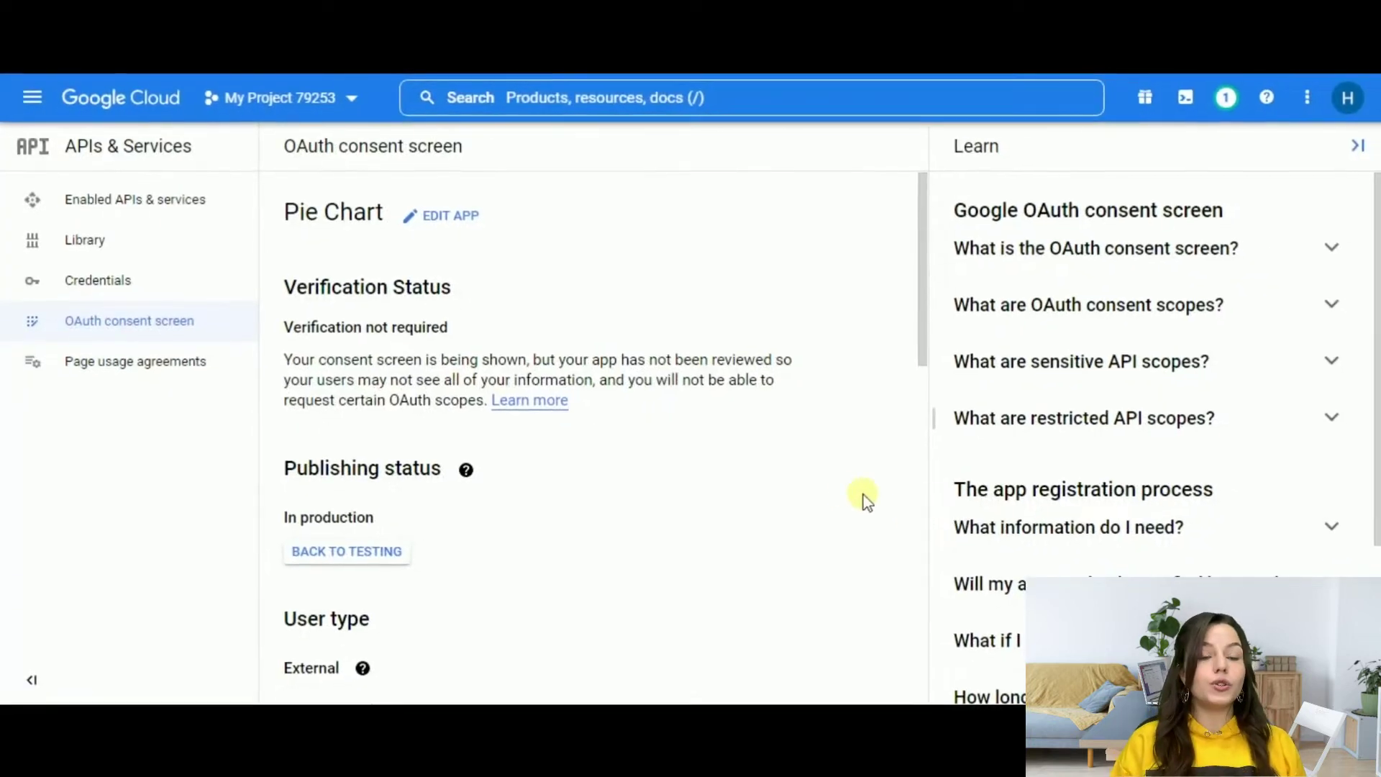
# Step: Switch the console to My Project 32847
pyautogui.click(335, 102)
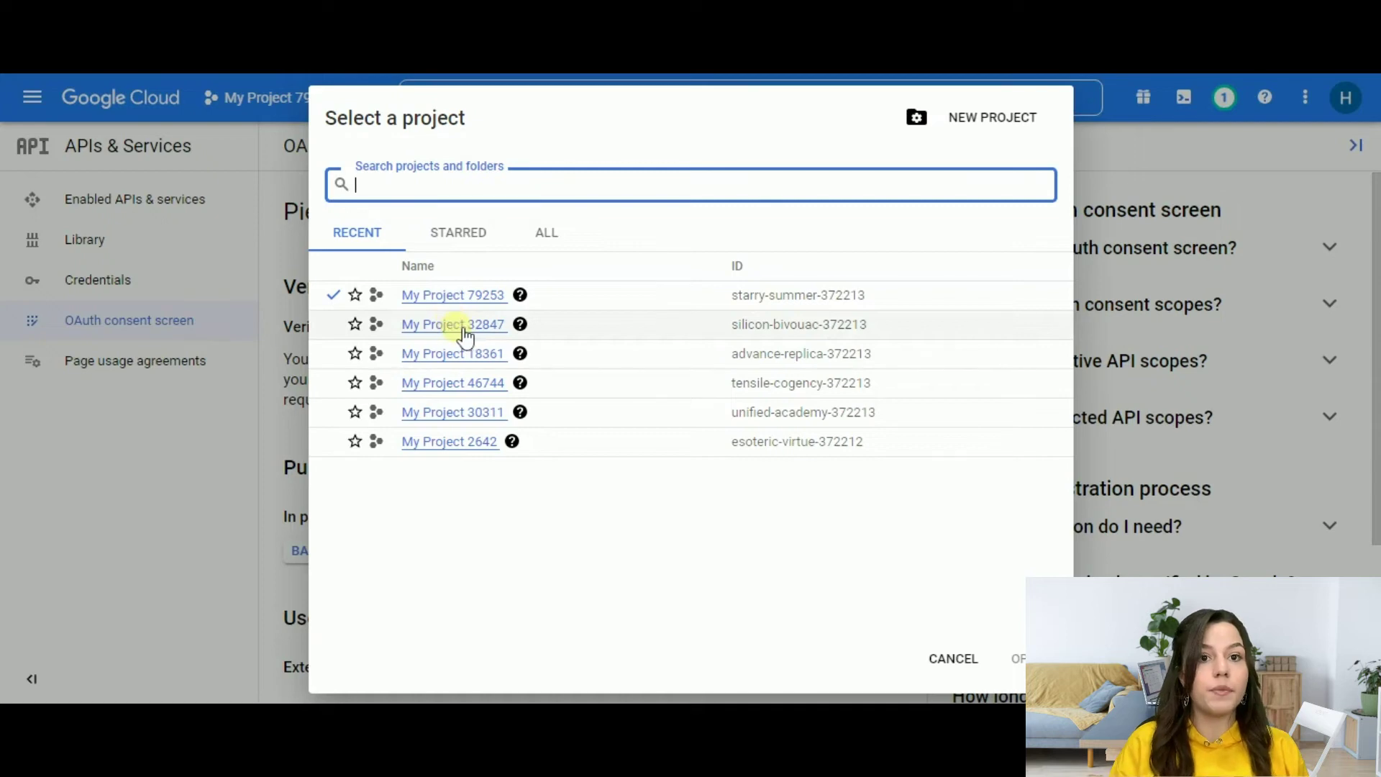
pyautogui.click(484, 327)
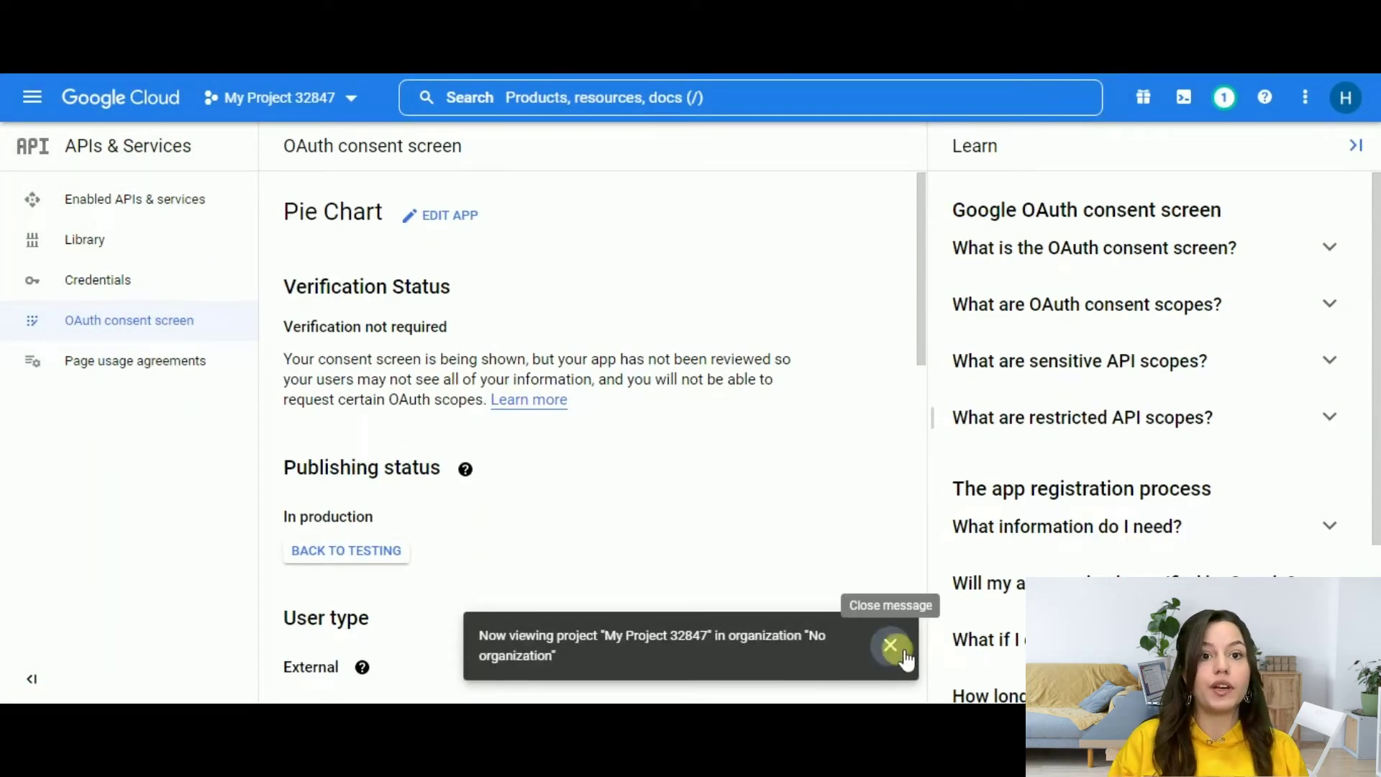
pyautogui.click(892, 646)
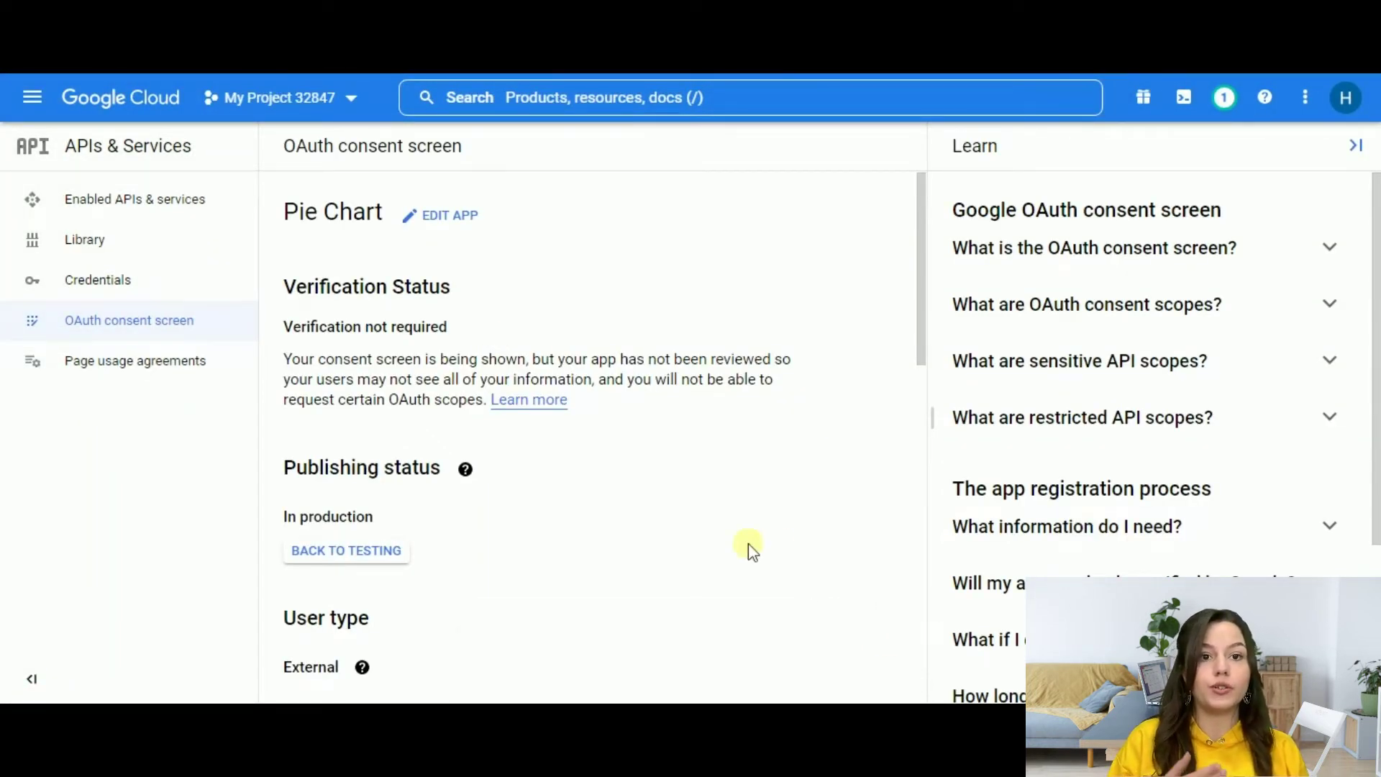
# Step: Create an OAuth client ID credential of type Web application
pyautogui.click(133, 290)
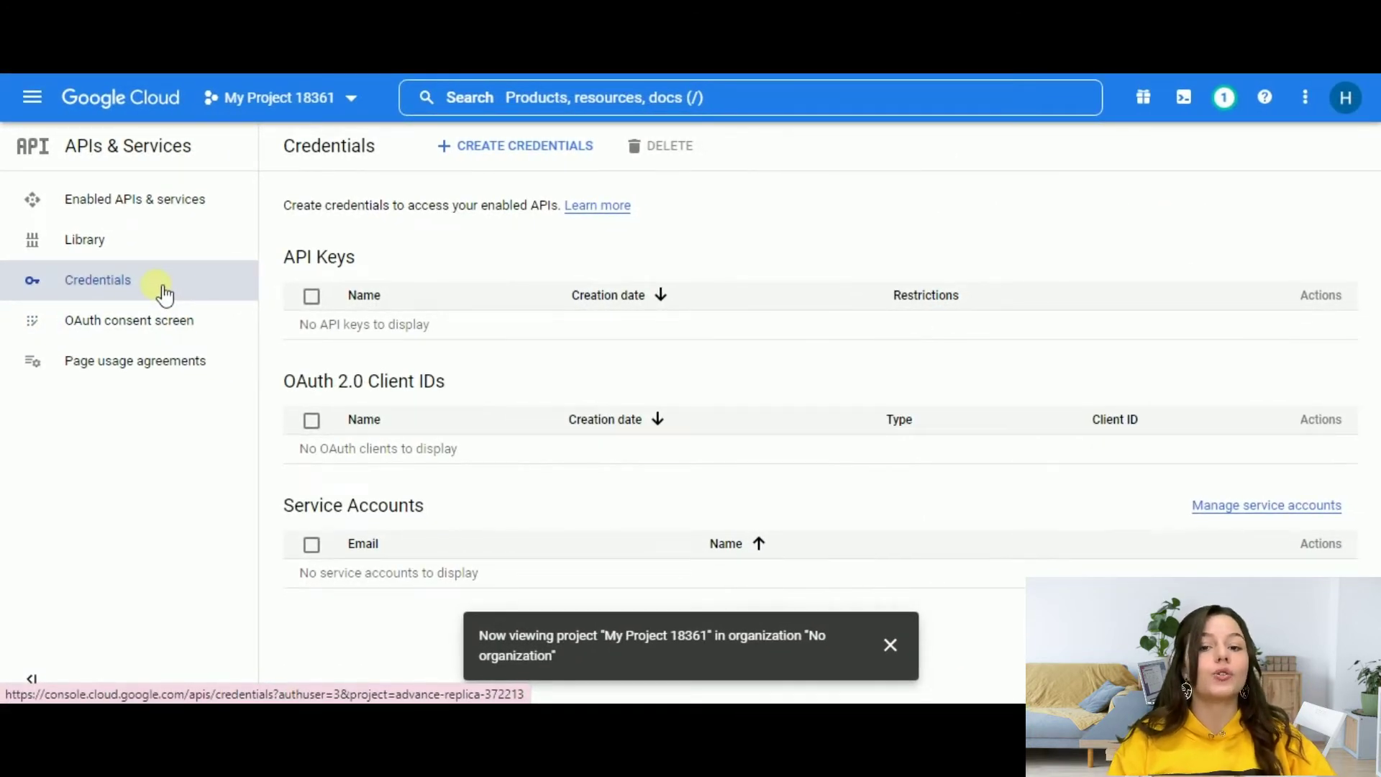
pyautogui.click(452, 148)
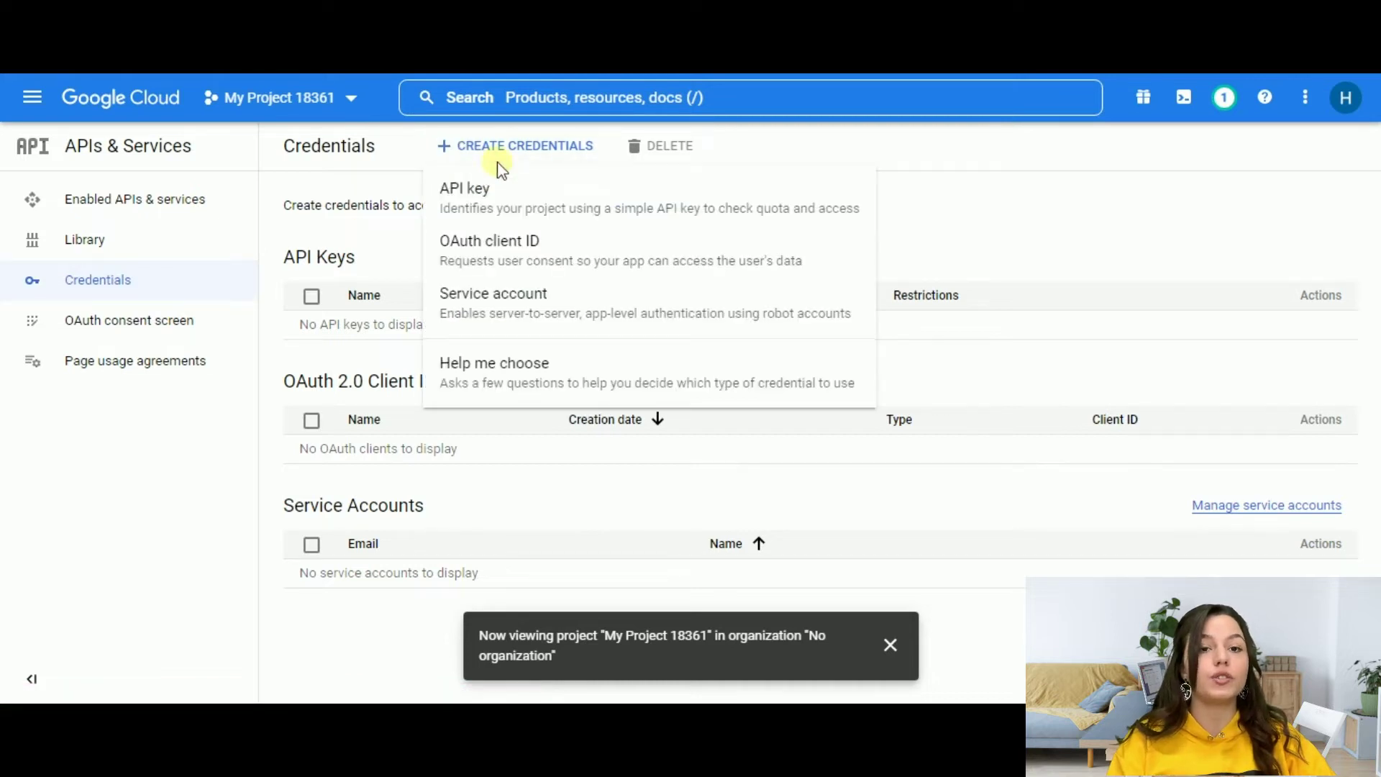
pyautogui.click(557, 251)
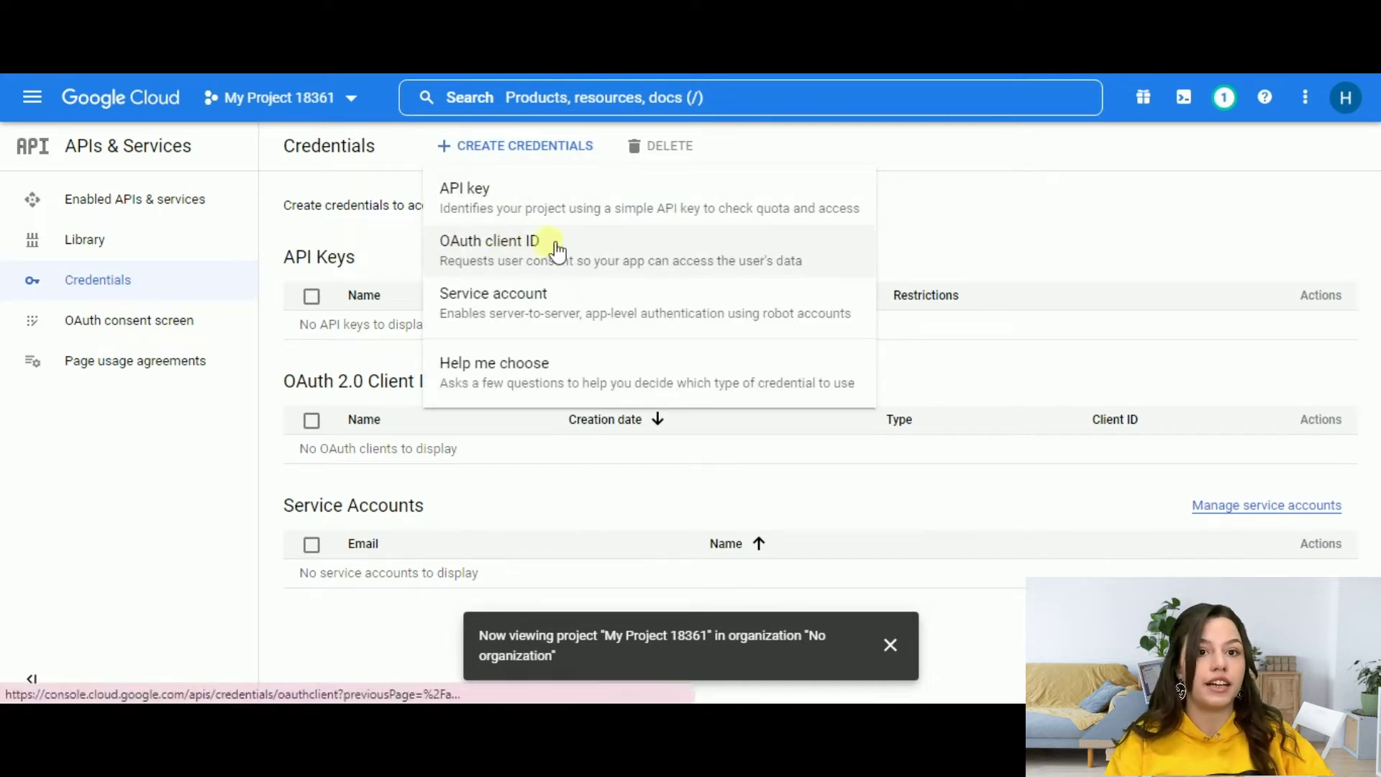
pyautogui.click(891, 645)
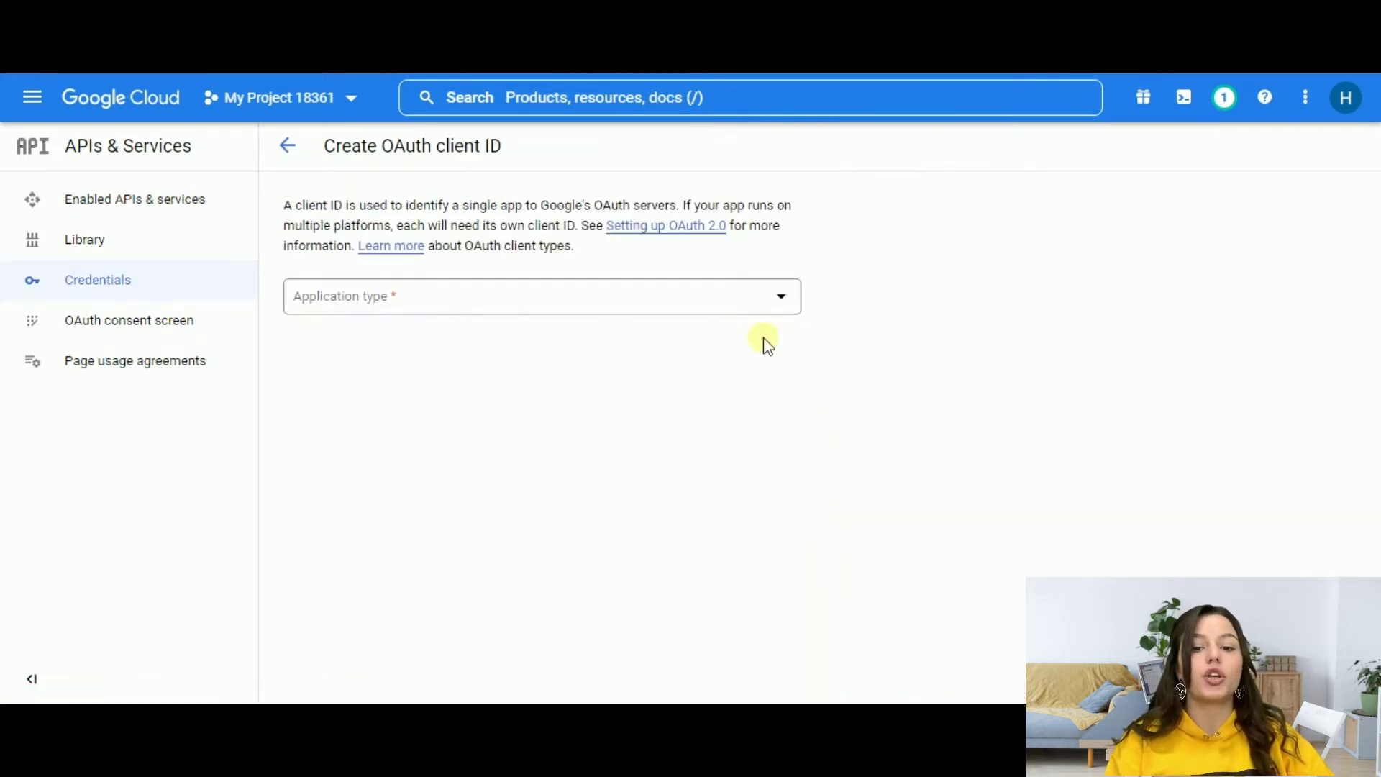
pyautogui.click(773, 296)
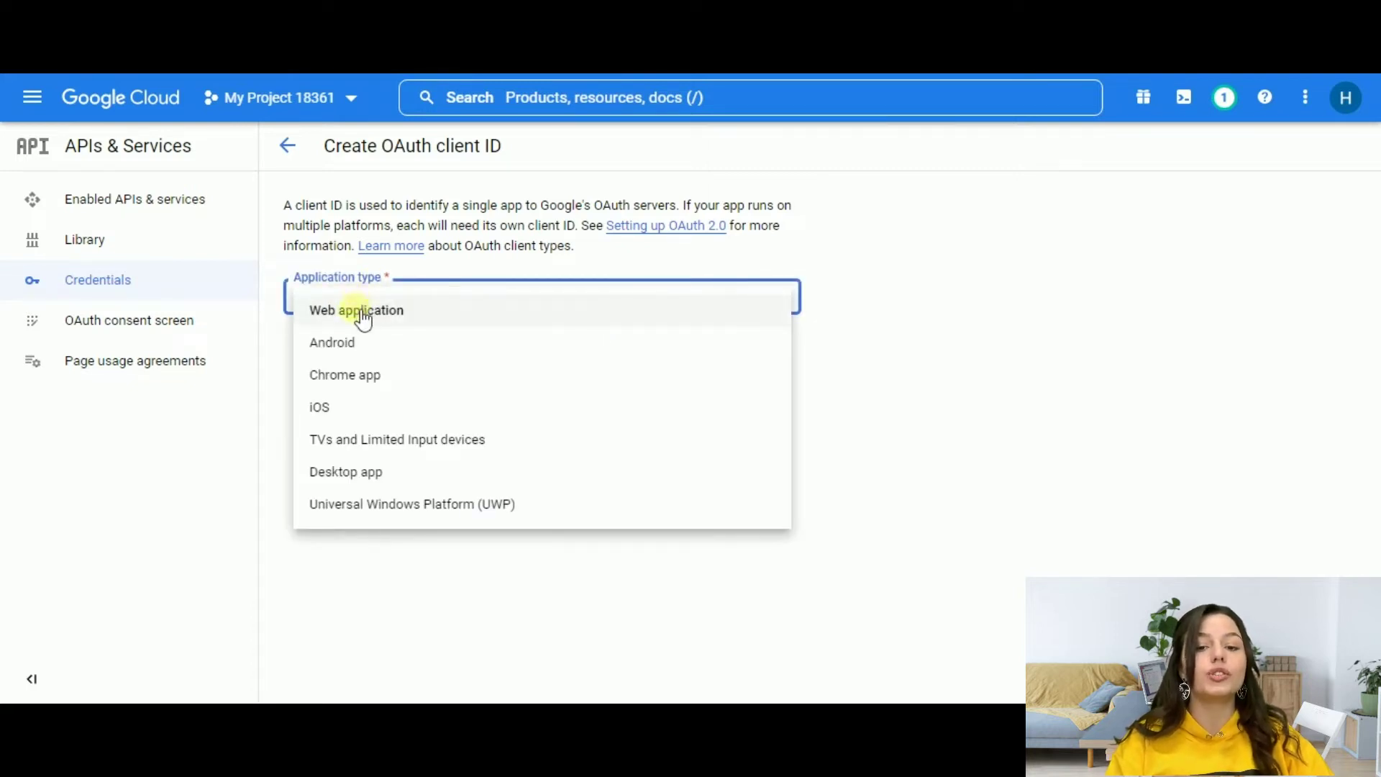
pyautogui.click(389, 313)
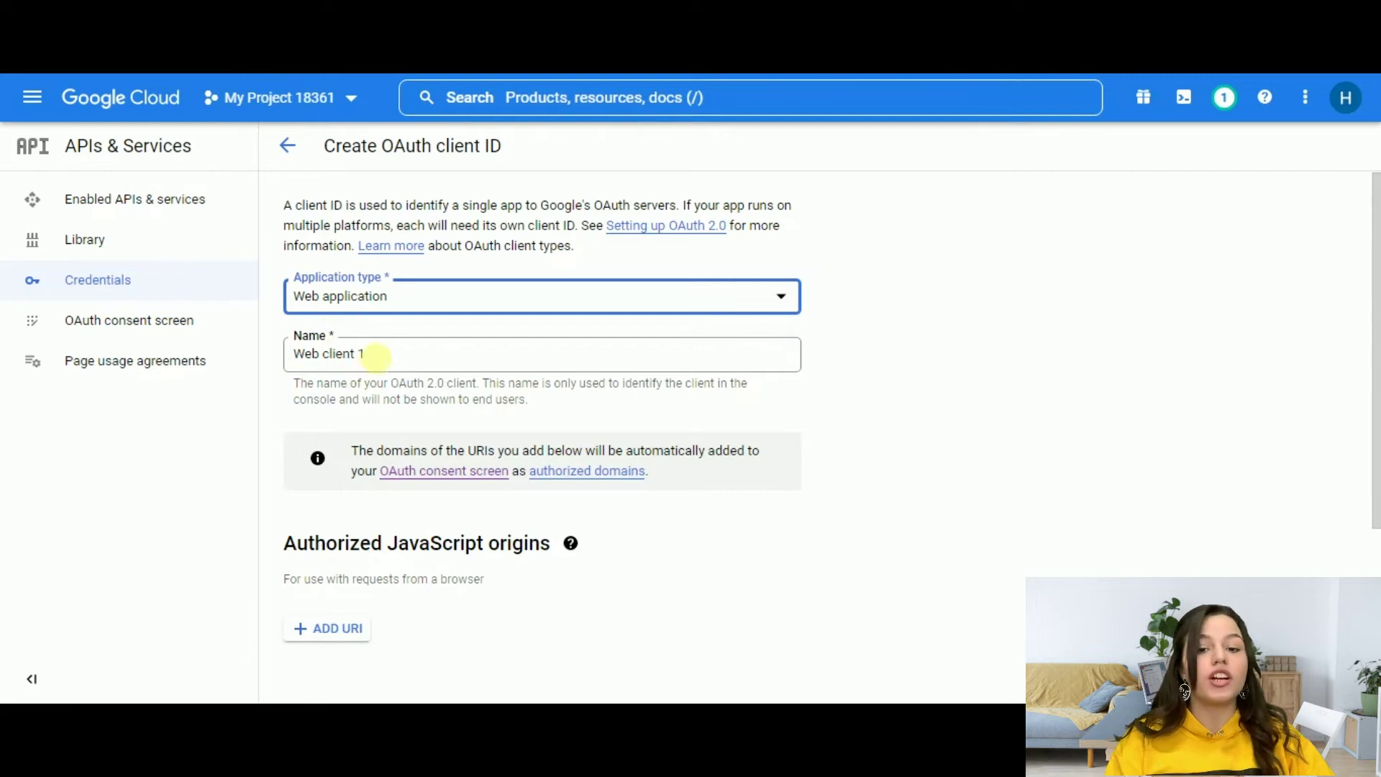
# Step: Keep the client name Web client 1 and bring the Authorized redirect URIs section into view
pyautogui.moveTo(376, 355); pyautogui.dragTo(305, 364)
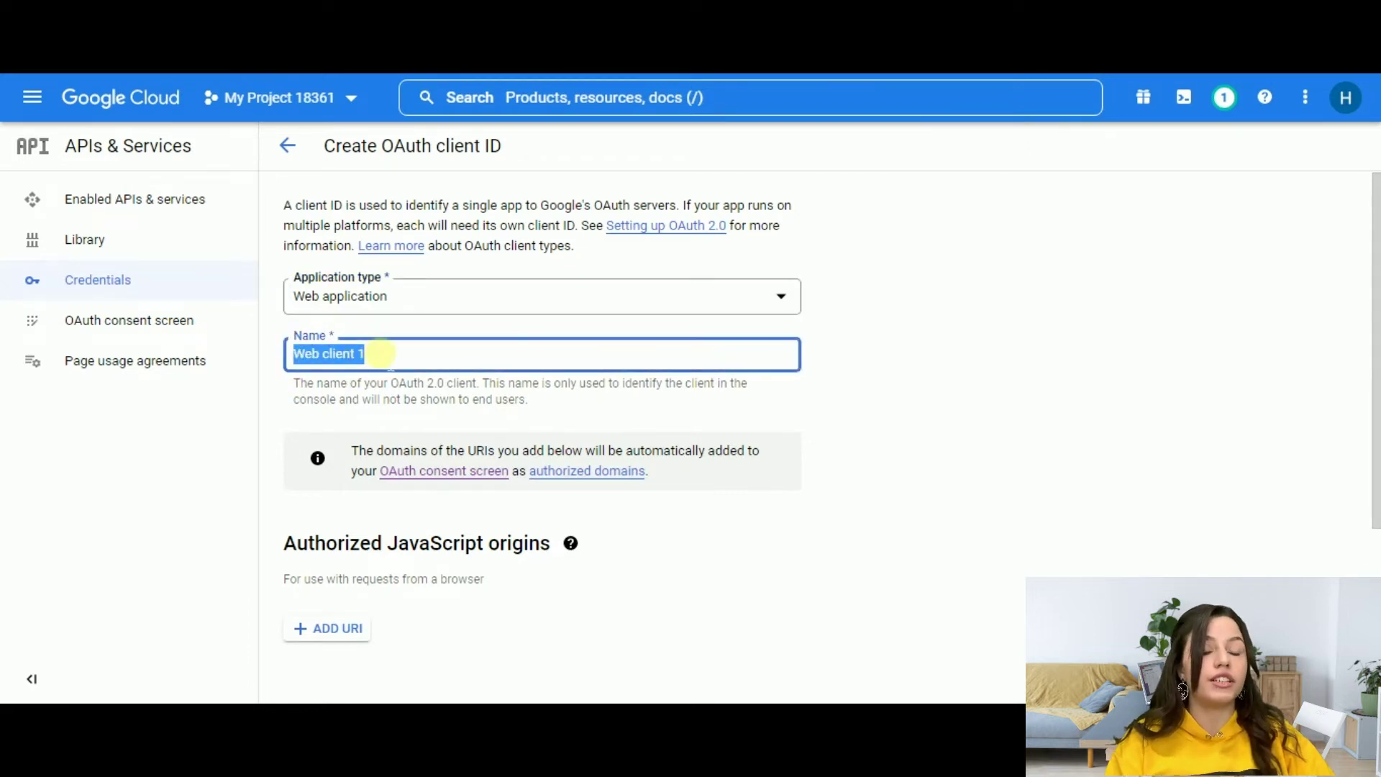
pyautogui.click(380, 354)
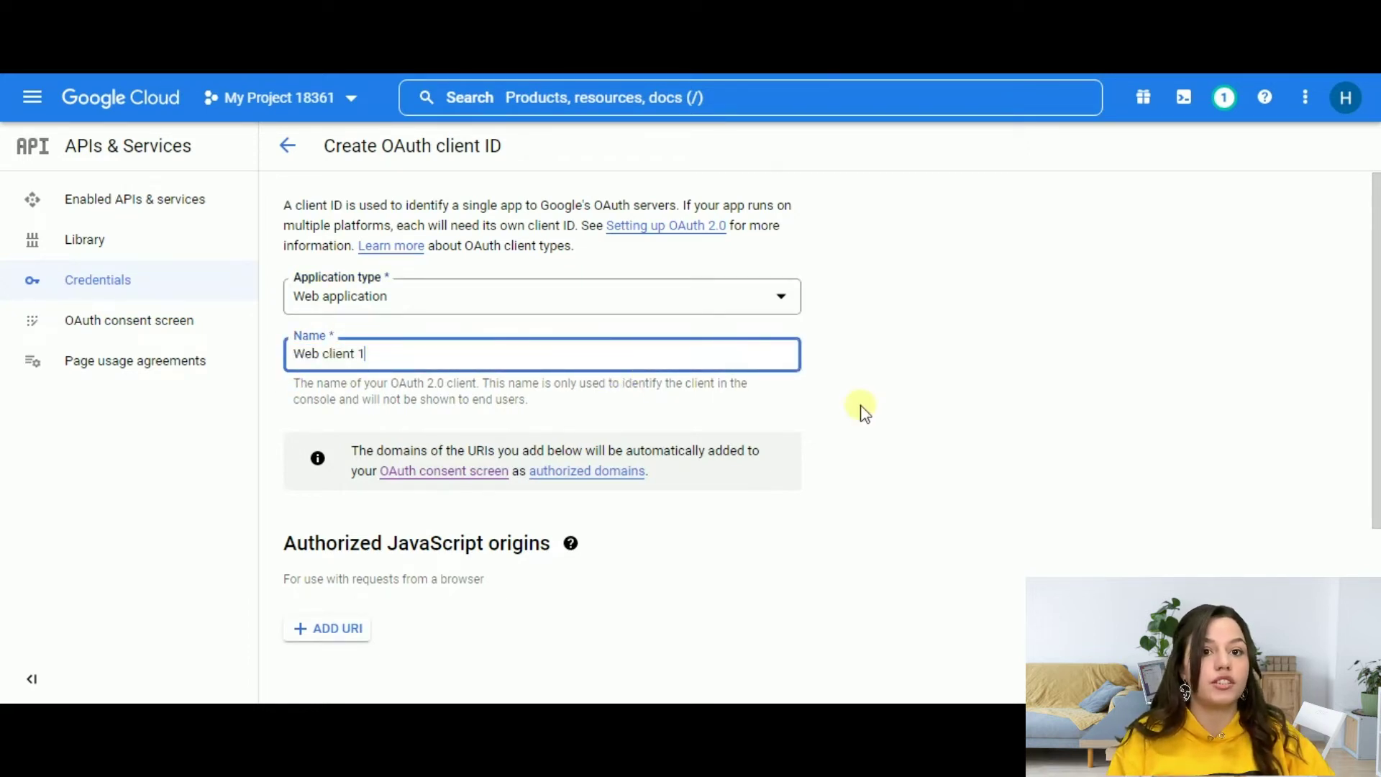
pyautogui.scroll(-4, 864, 407)
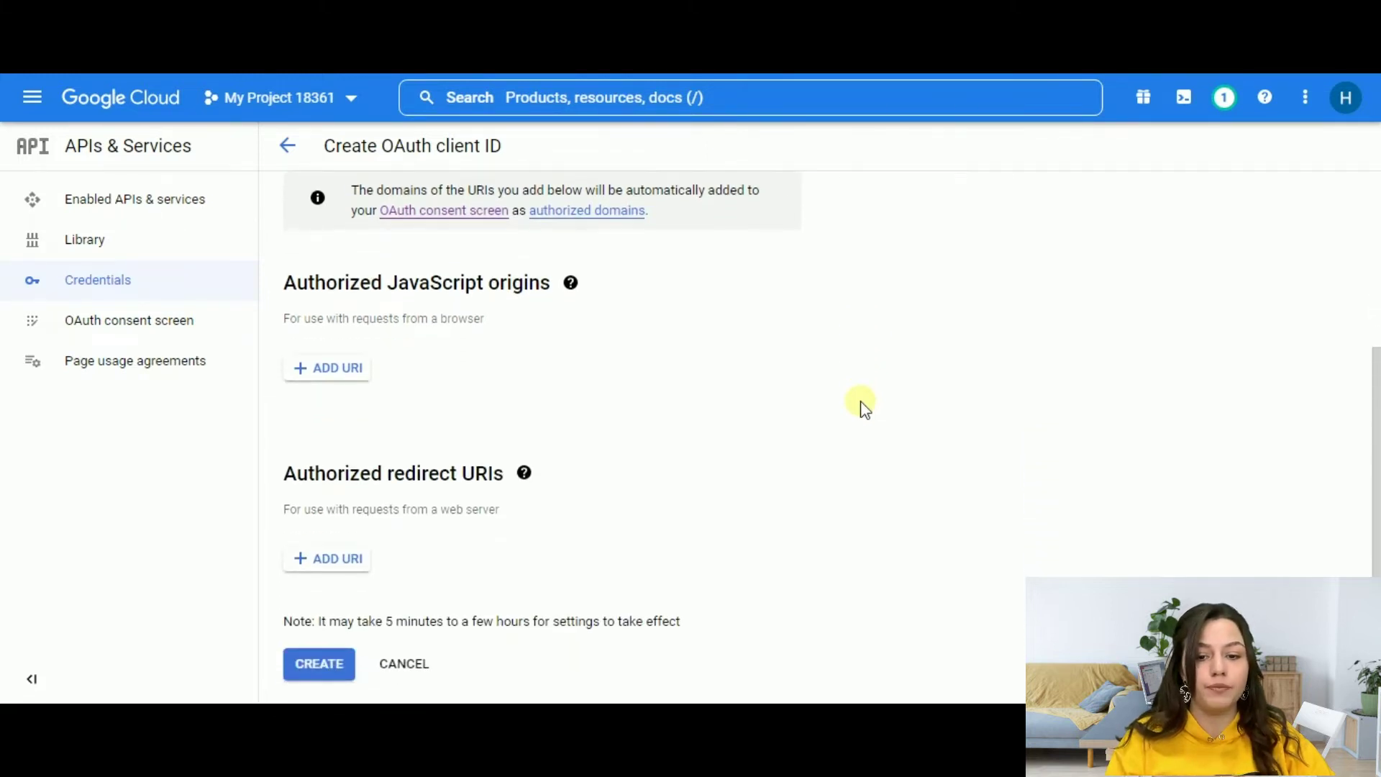
pyautogui.moveTo(283, 477); pyautogui.dragTo(363, 497)
pyautogui.moveTo(455, 492); pyautogui.dragTo(512, 487)
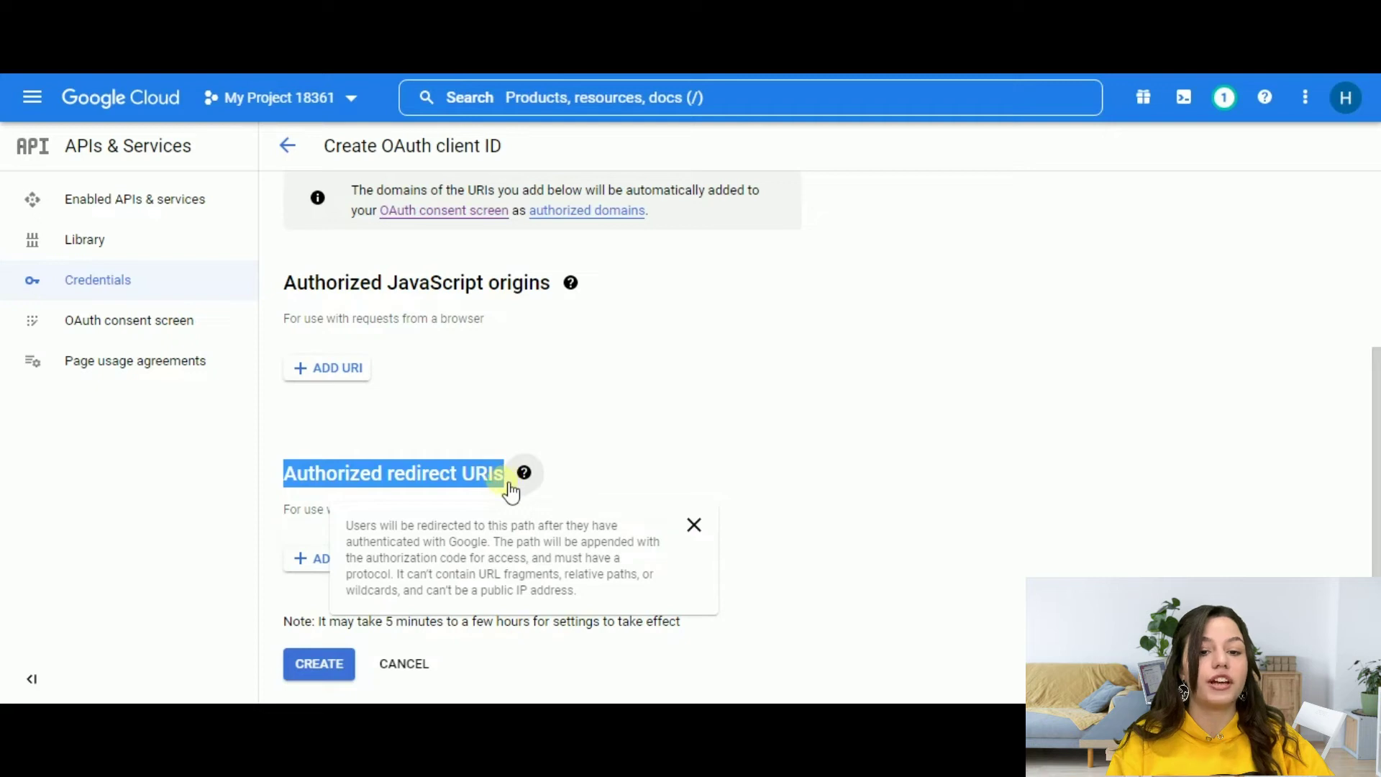
pyautogui.click(455, 474)
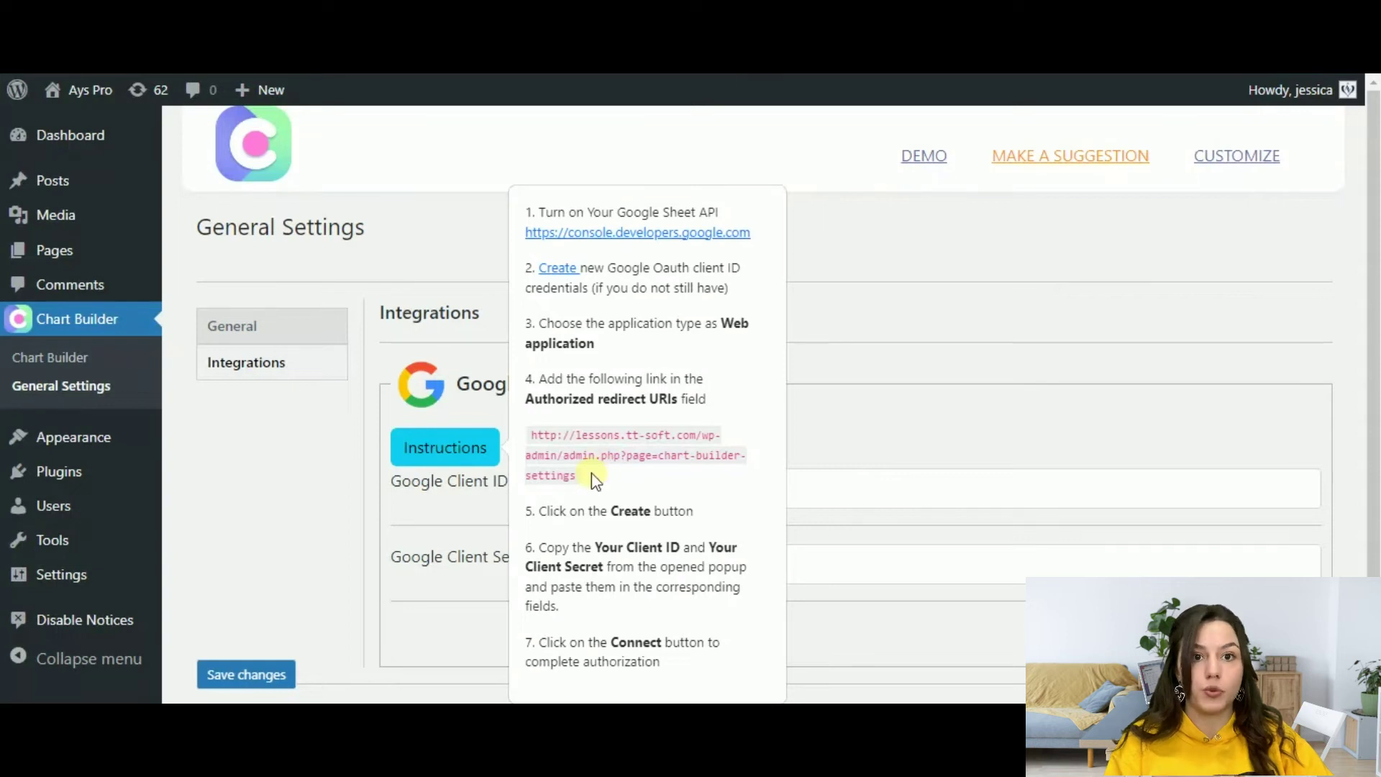
# Step: Add the Chart Builder redirect URL as an authorized redirect URI, create the OAuth client, and copy its client ID
pyautogui.moveTo(596, 477); pyautogui.dragTo(531, 430)
pyautogui.hotkey('ctrl', 'c')
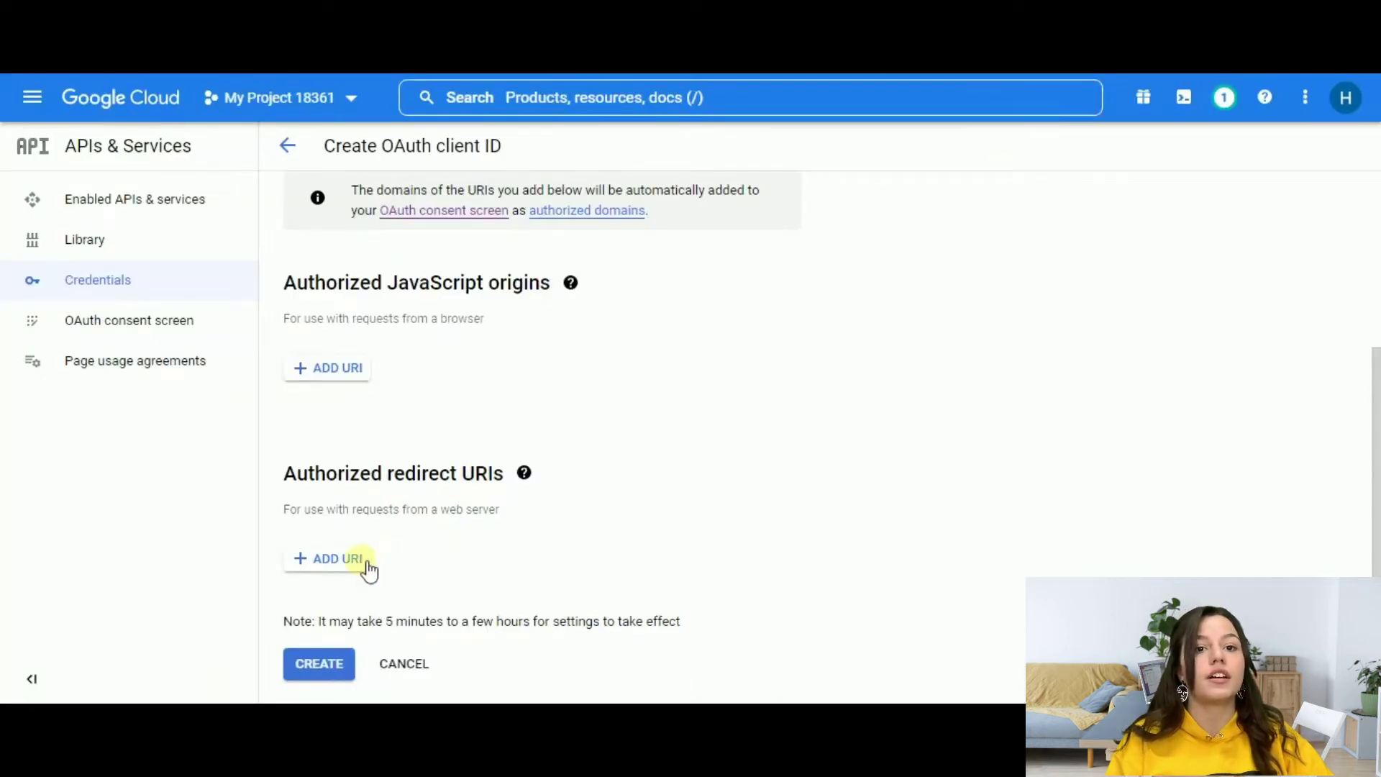
pyautogui.click(338, 558)
pyautogui.hotkey('ctrl', 'v')
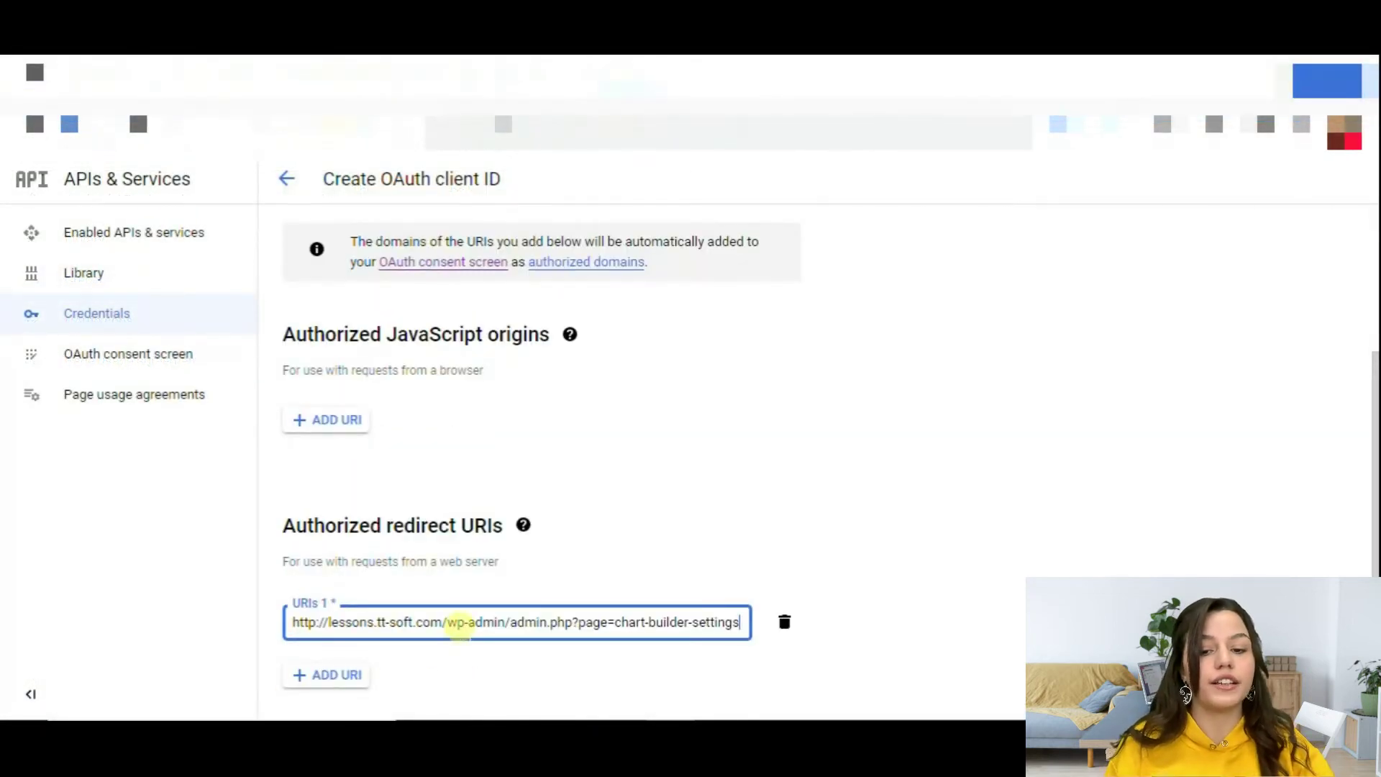
pyautogui.scroll(-2, 457, 620)
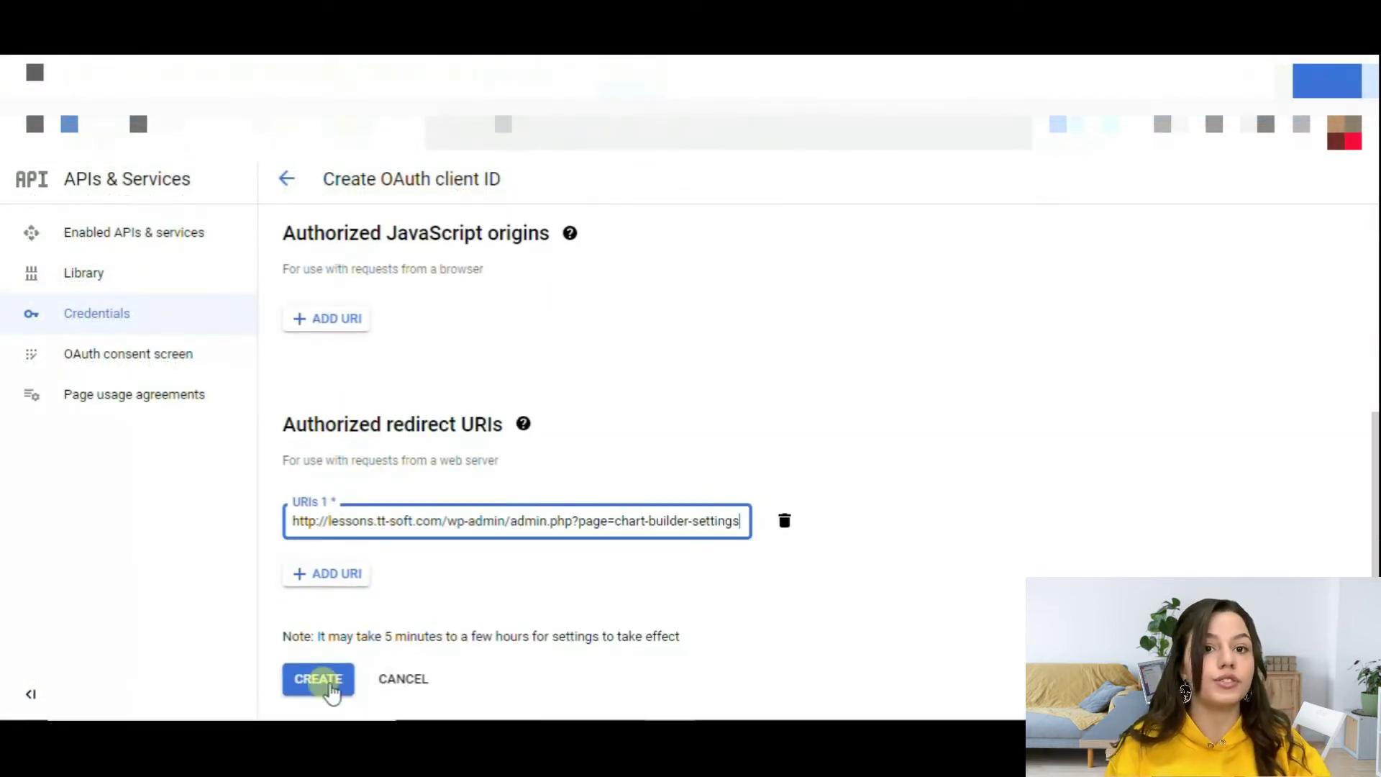
pyautogui.click(330, 685)
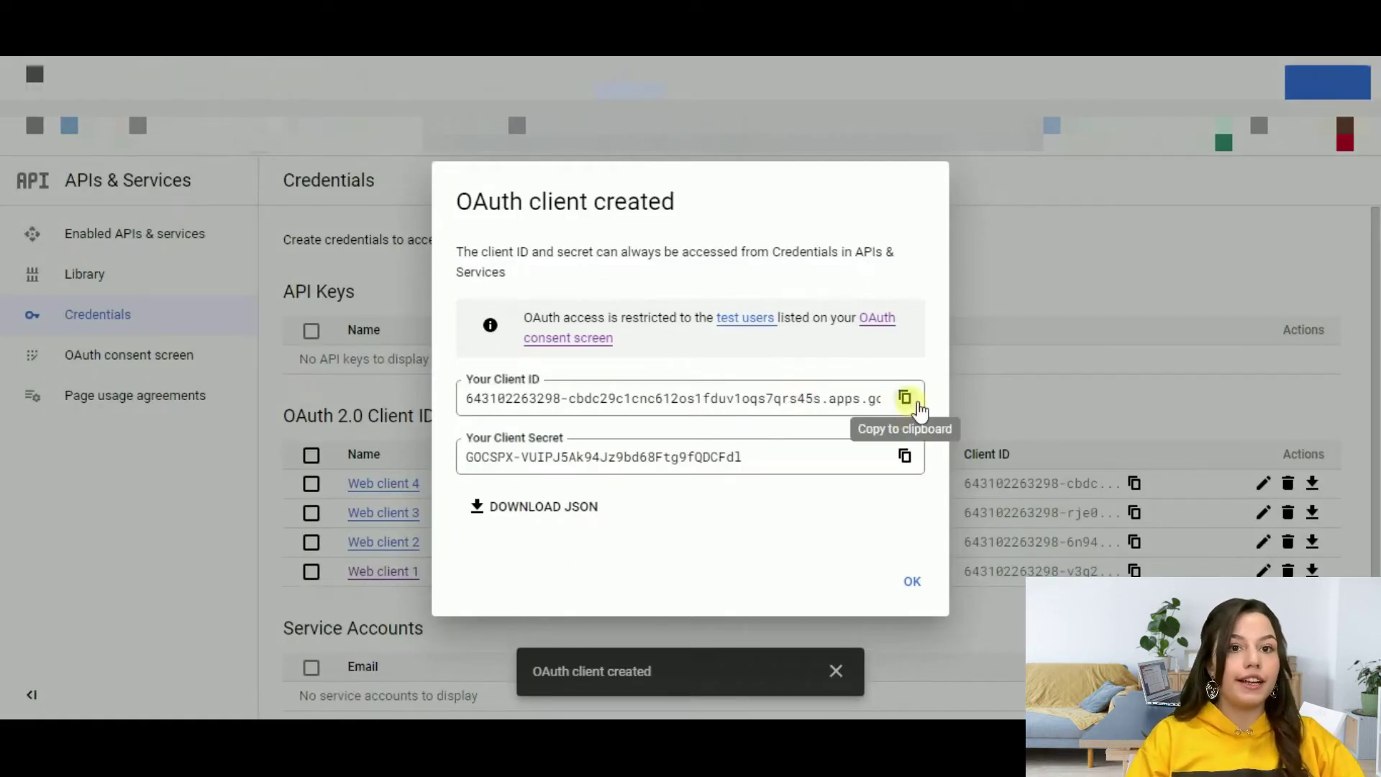
pyautogui.click(905, 398)
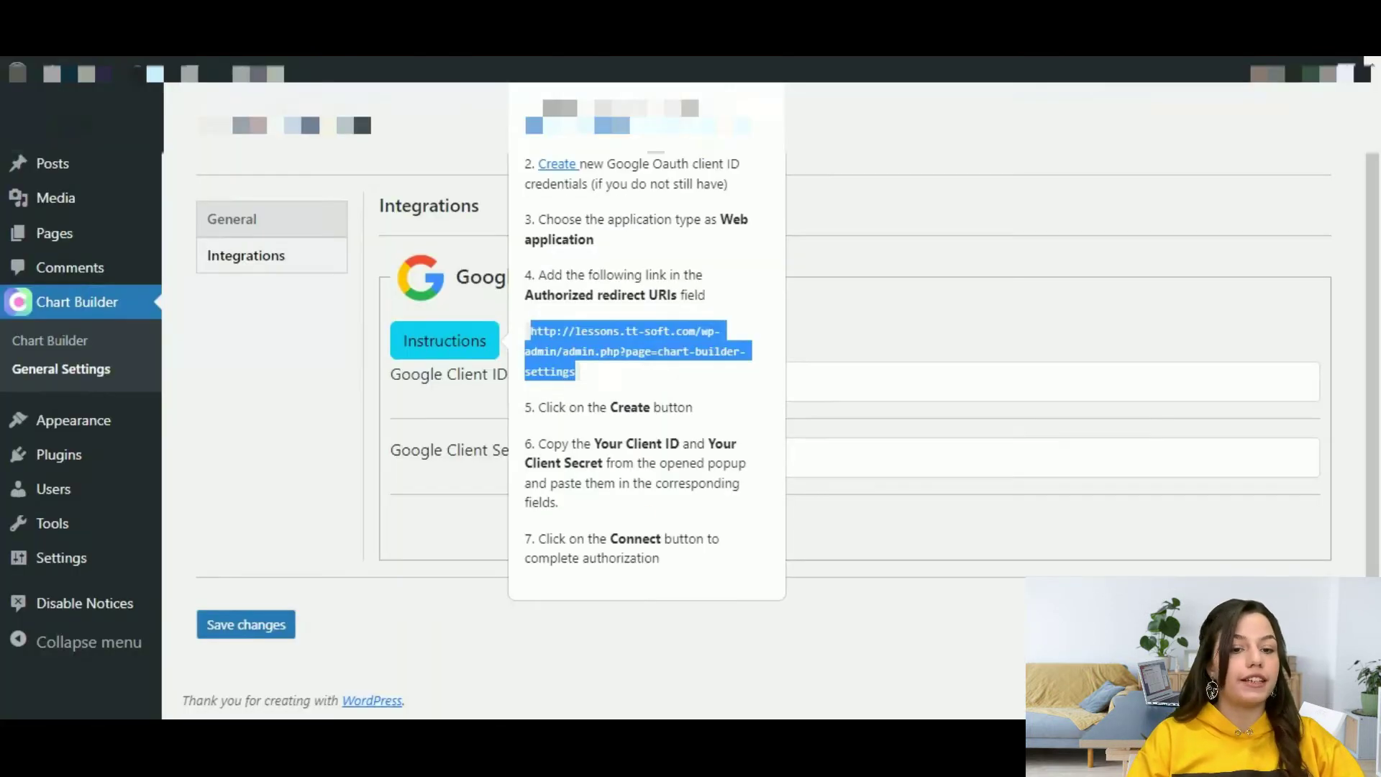
# Step: Paste the new client ID and client secret into Chart Builder's Google fields and connect
pyautogui.click(806, 382)
pyautogui.click(479, 338)
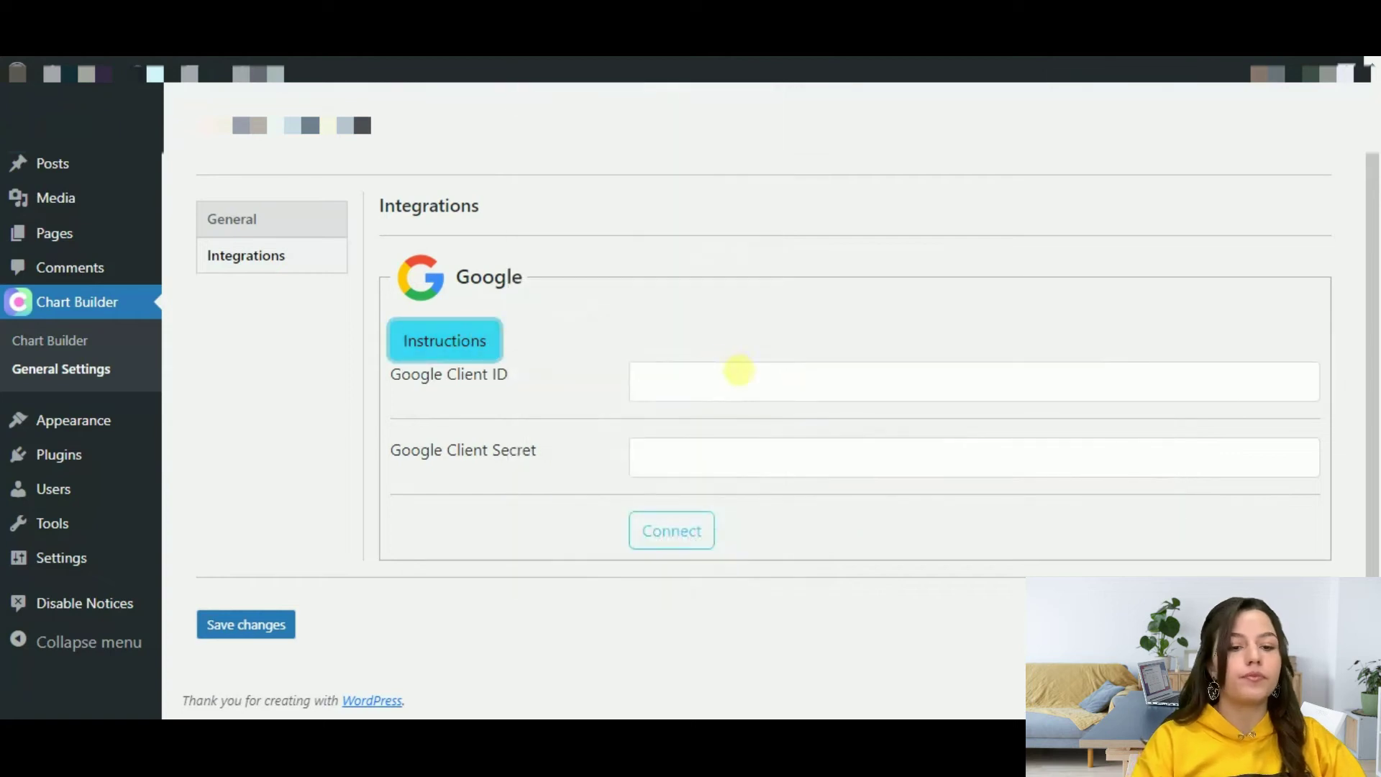
pyautogui.click(737, 384)
pyautogui.hotkey('ctrl', 'v')
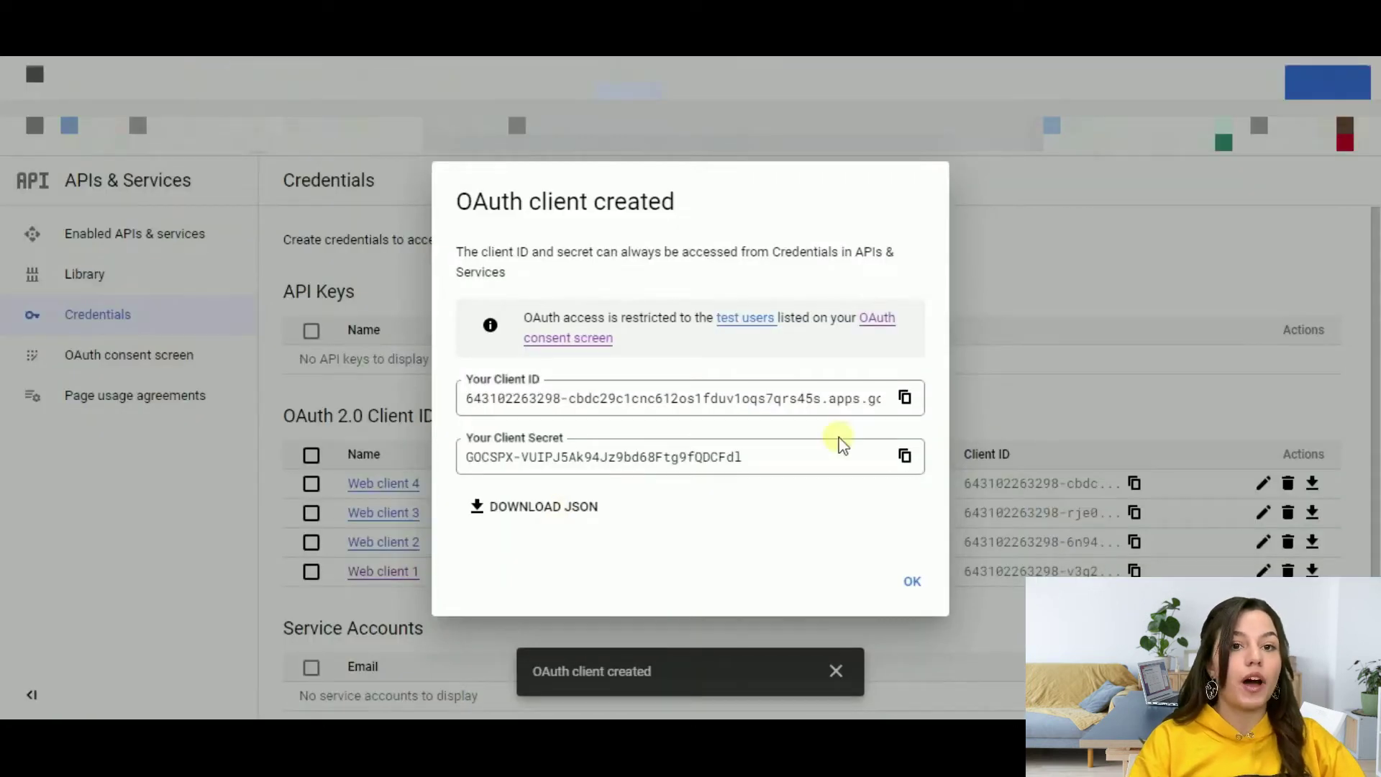
pyautogui.click(904, 456)
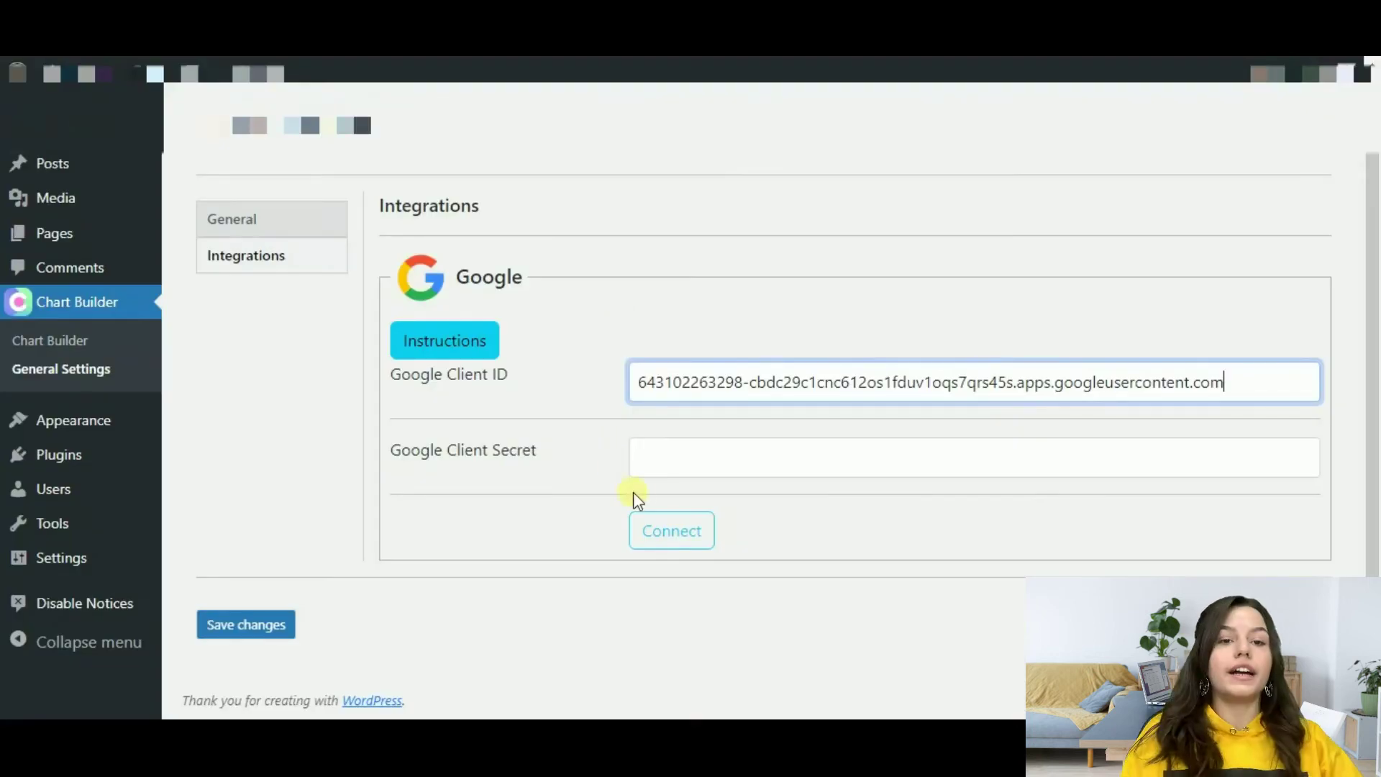
pyautogui.click(690, 462)
pyautogui.hotkey('ctrl', 'v')
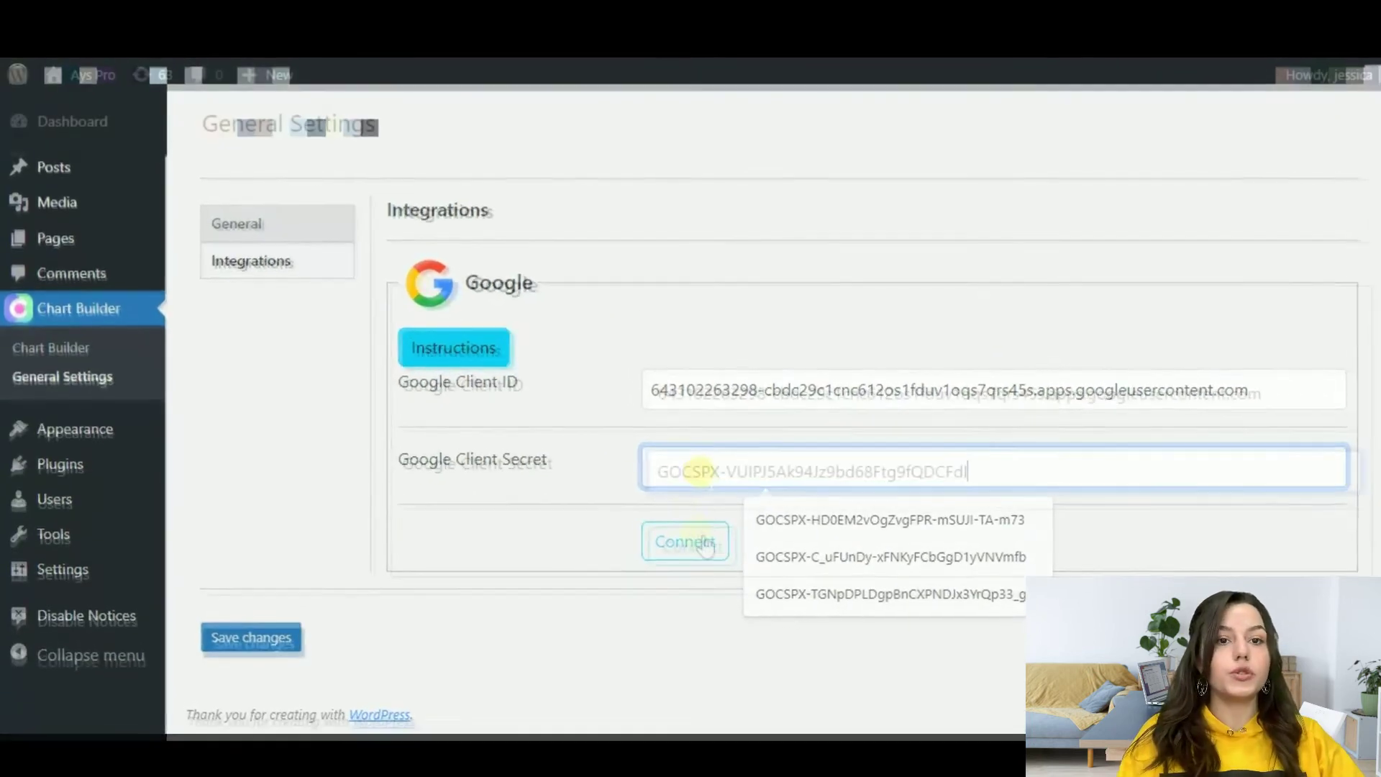
pyautogui.click(685, 531)
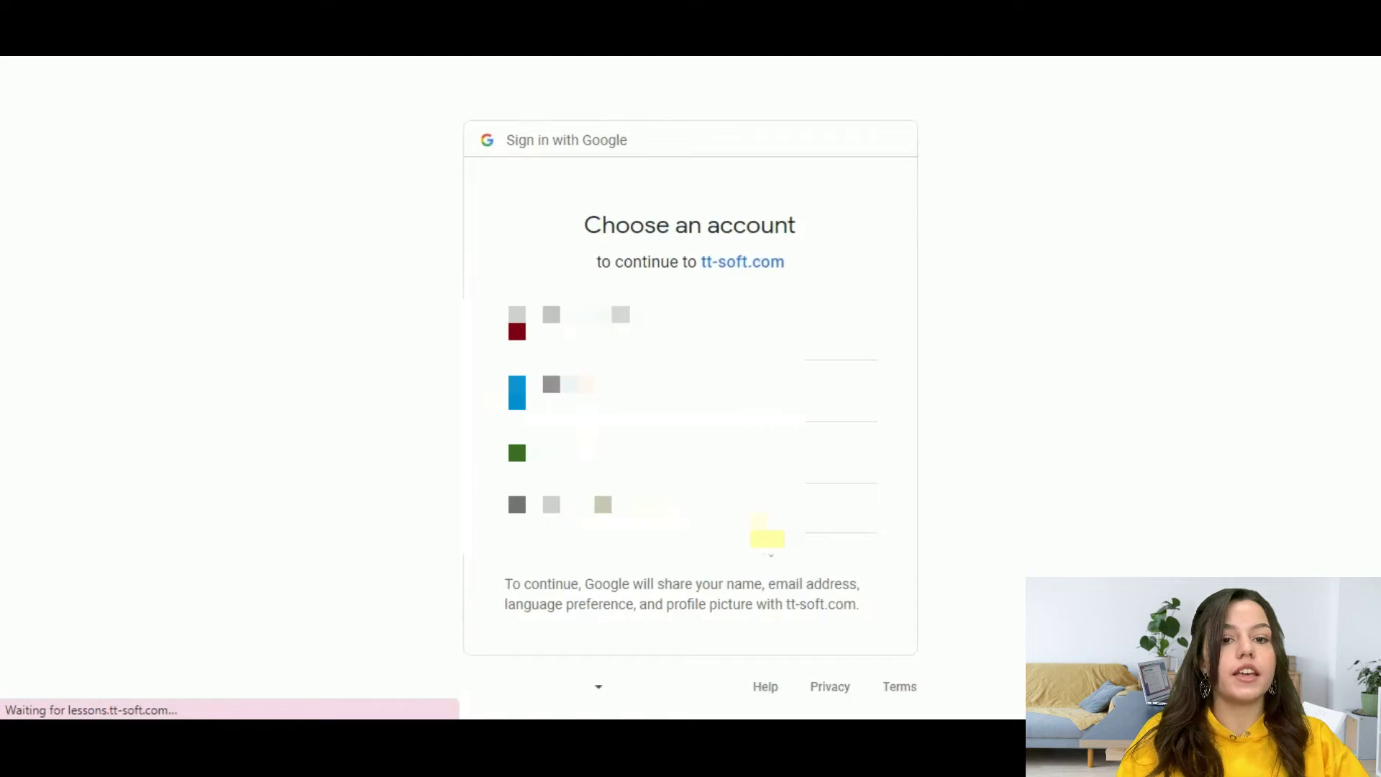
# Step: Sign in with the first listed Google account and continue past the unverified app warning
pyautogui.click(655, 337)
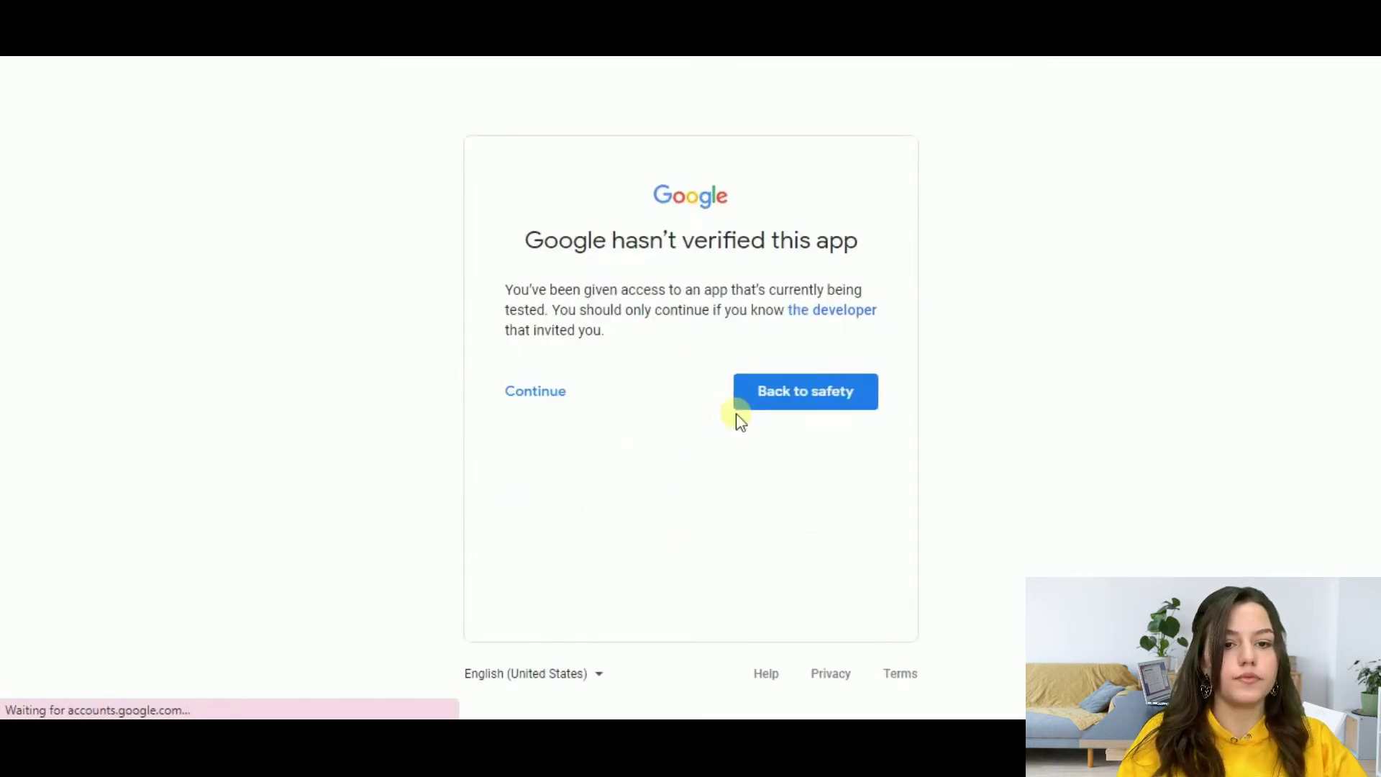
pyautogui.click(566, 395)
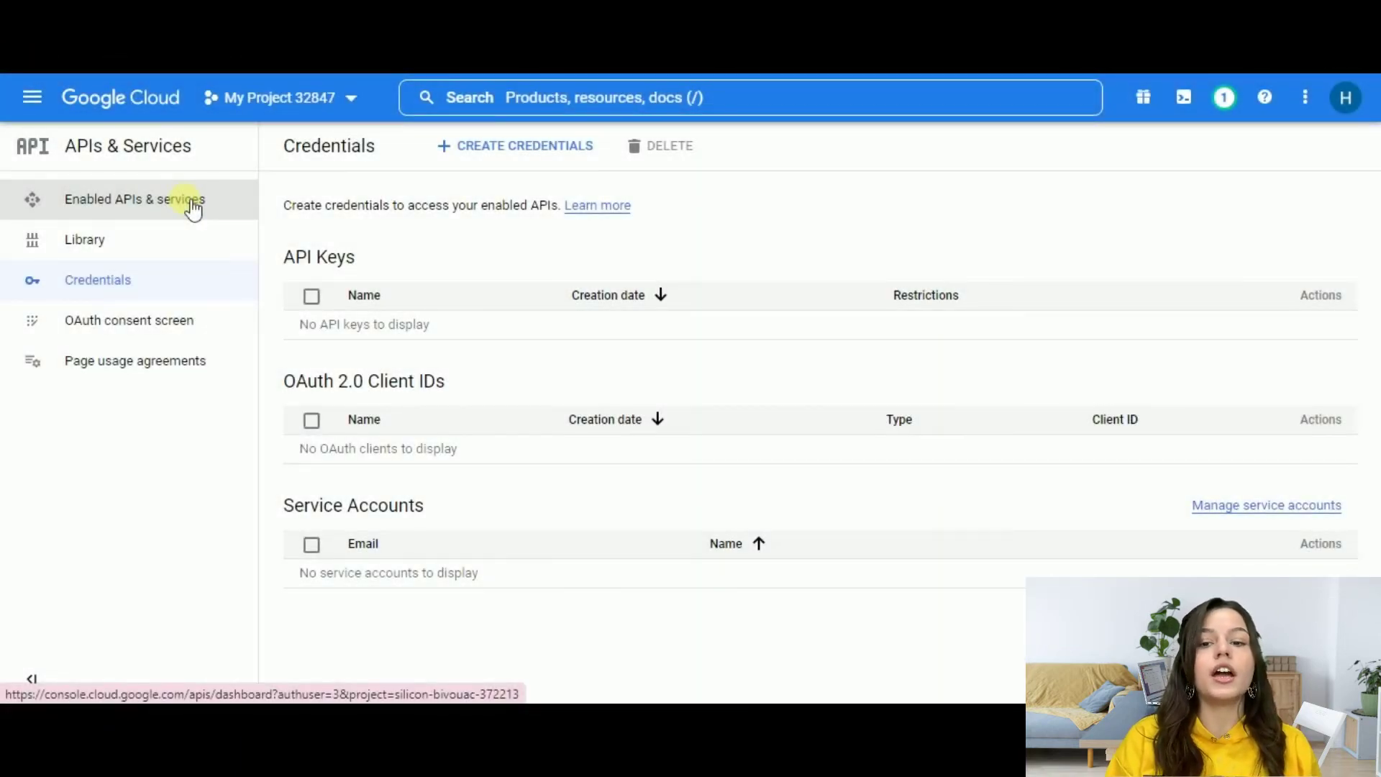
# Step: Search the API library for 'Google drive' and enable the Google Drive API
pyautogui.click(193, 207)
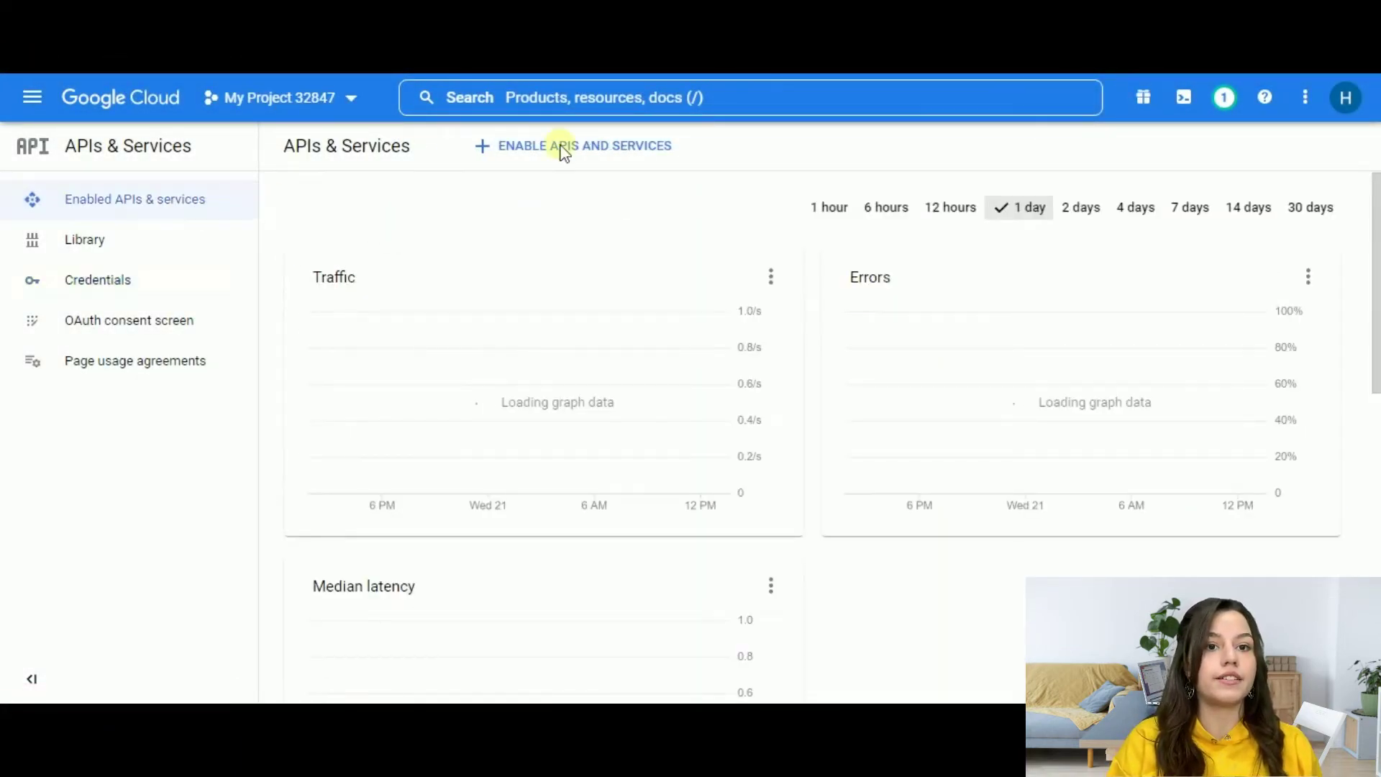
pyautogui.click(608, 152)
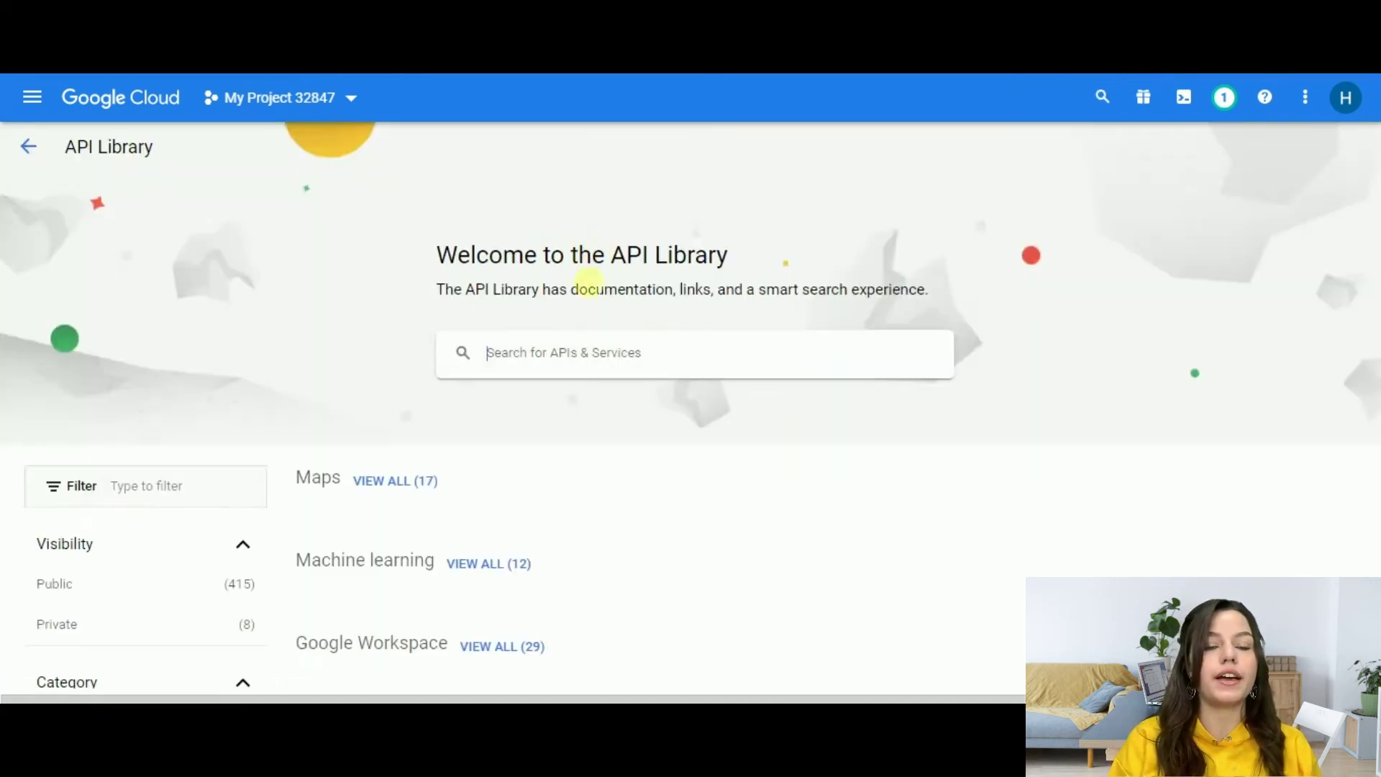
pyautogui.click(563, 352)
pyautogui.write('Googl')
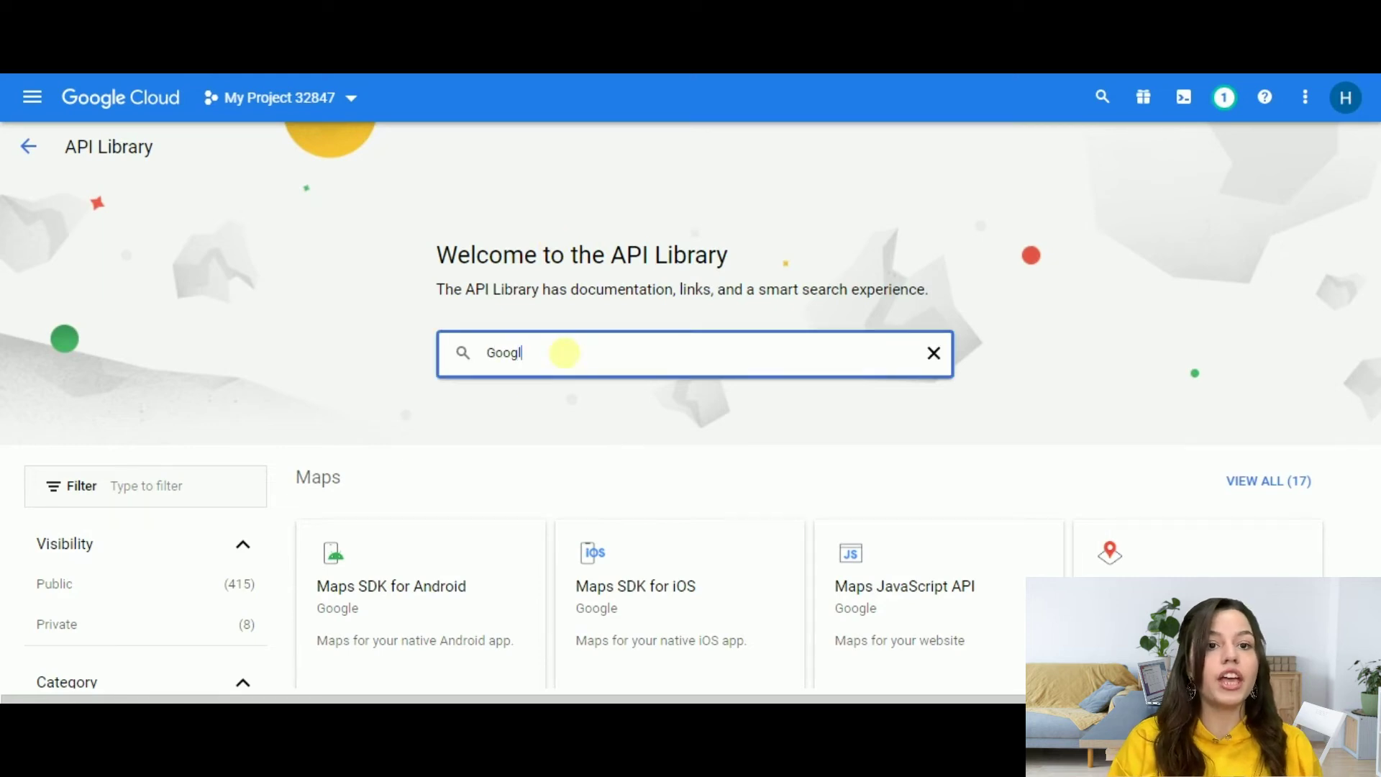
pyautogui.write('e drive')
pyautogui.press('Return')
pyautogui.click(442, 347)
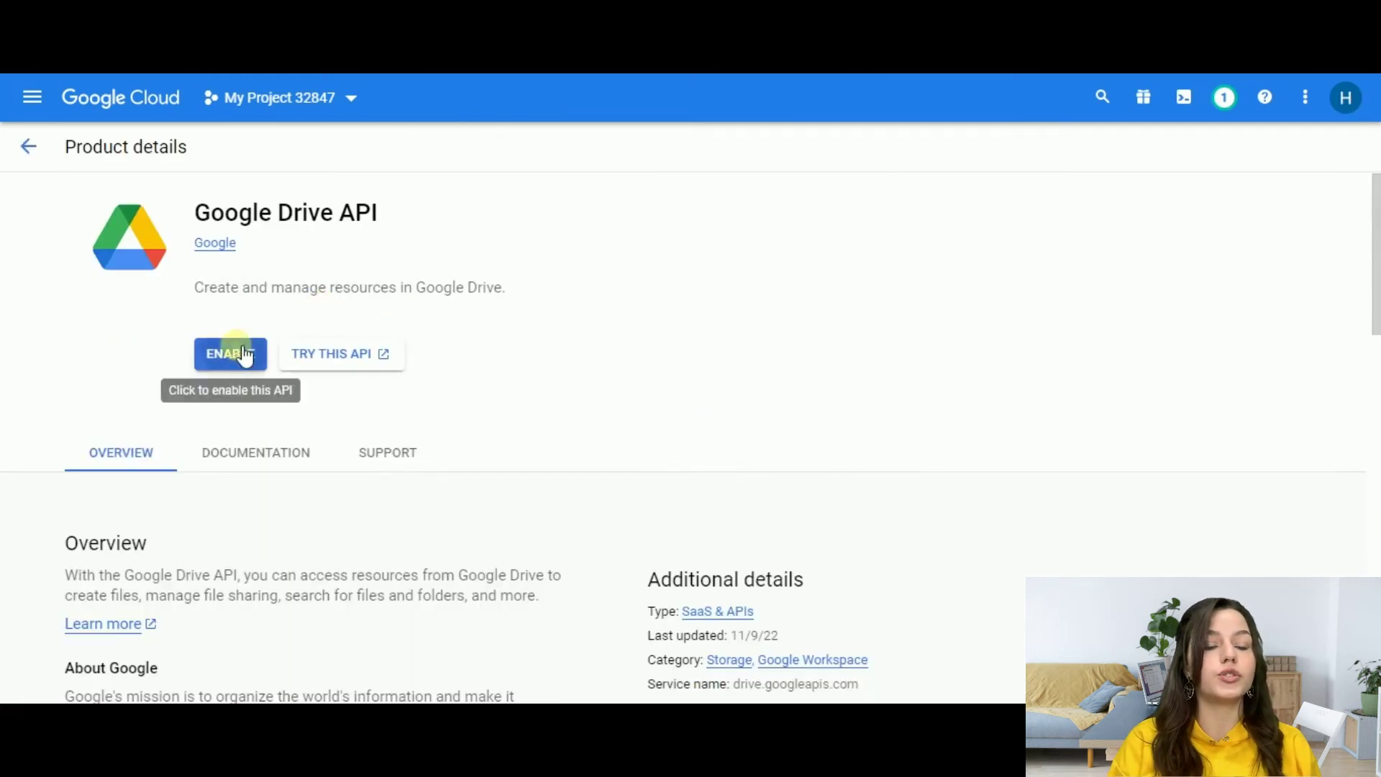
pyautogui.click(238, 352)
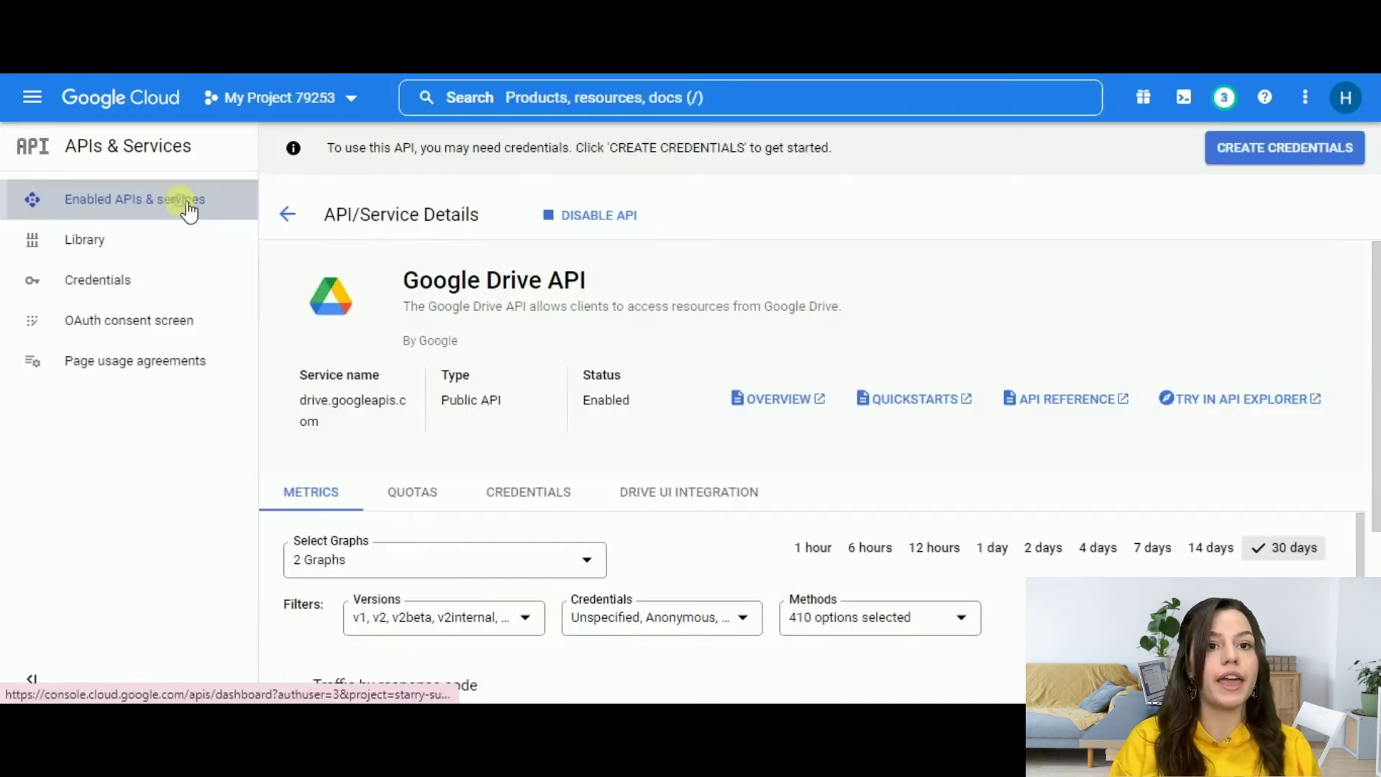
# Step: Search the API library for 'google sheets' and enable the Google Sheets API
pyautogui.click(185, 209)
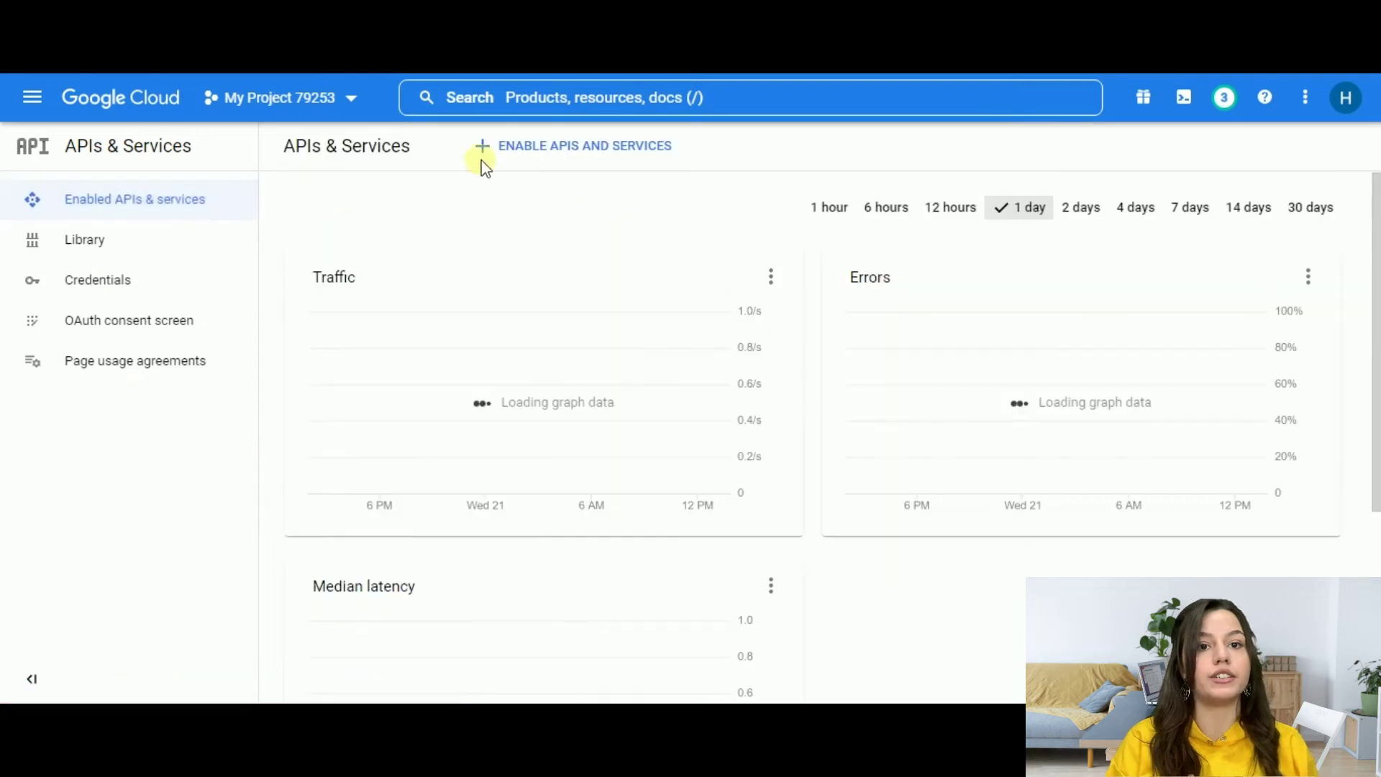
pyautogui.click(496, 147)
pyautogui.click(525, 350)
pyautogui.write('goog')
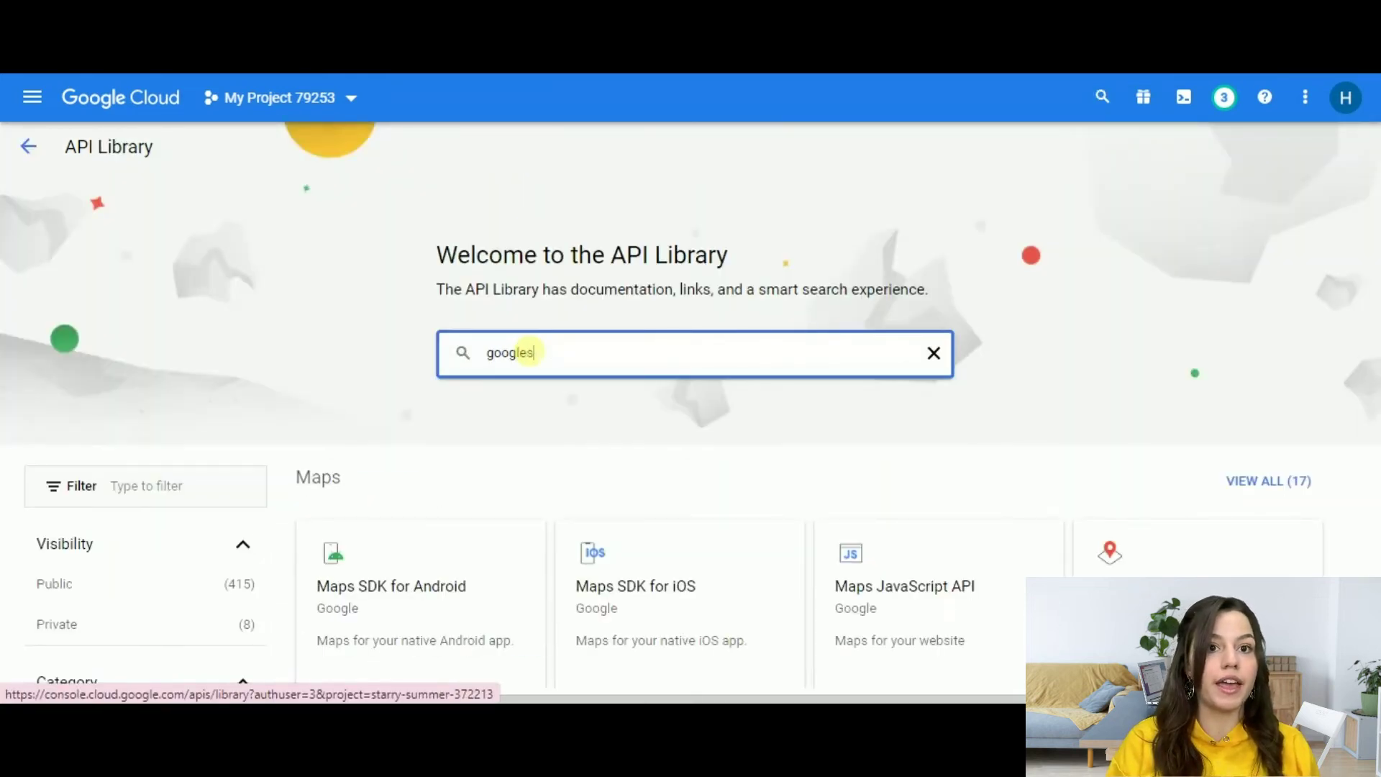
pyautogui.write('le sheets')
pyautogui.press('Return')
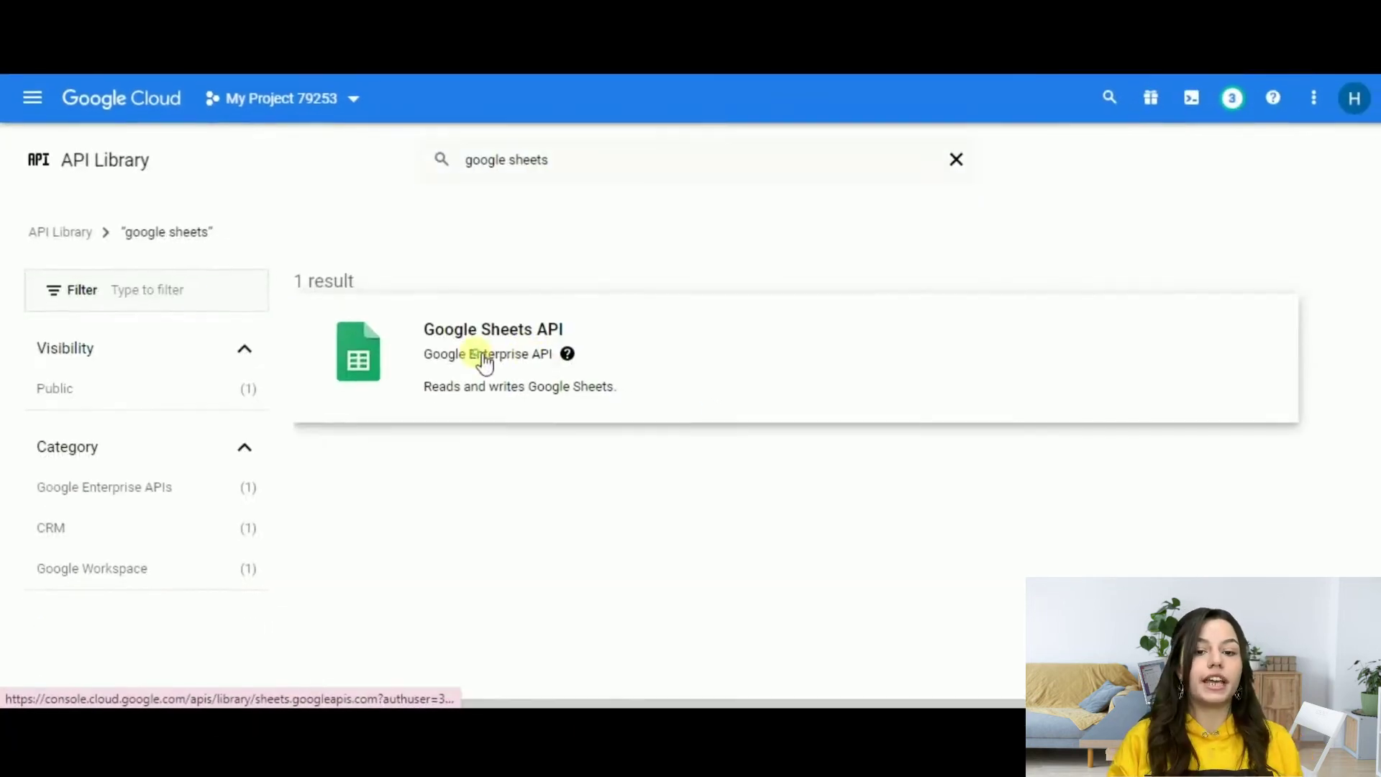
pyautogui.click(478, 360)
pyautogui.click(230, 375)
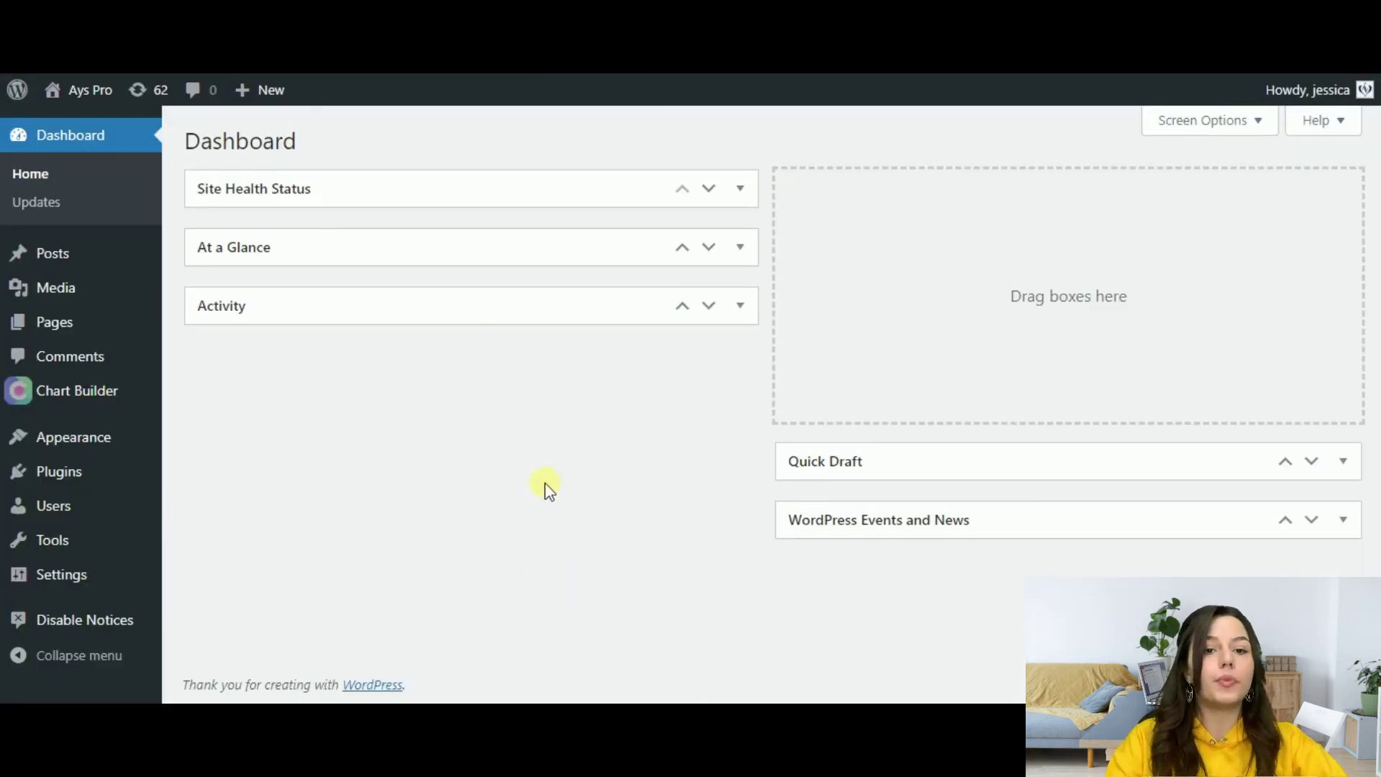
# Step: Open the untitled pie chart from the Chart Builder charts list for editing
pyautogui.moveTo(108, 391)
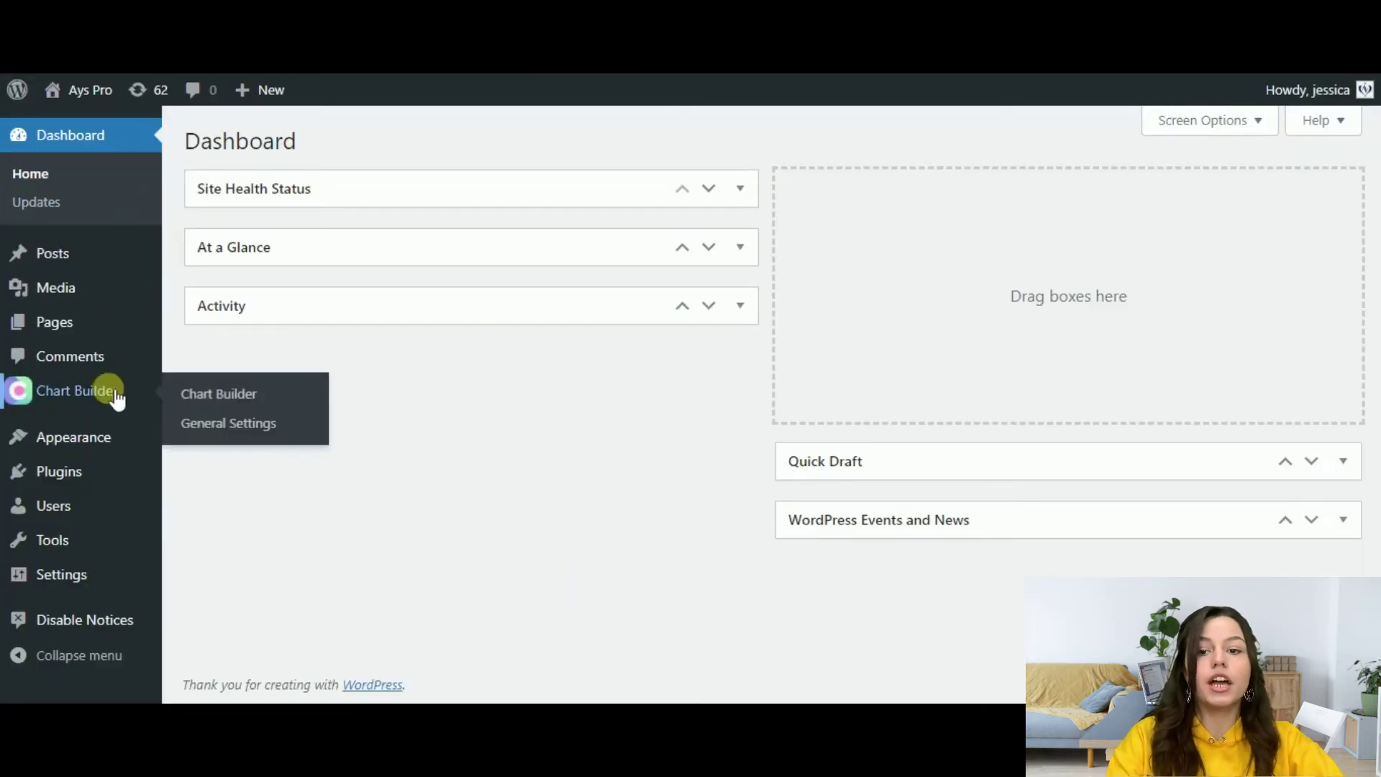
pyautogui.click(76, 388)
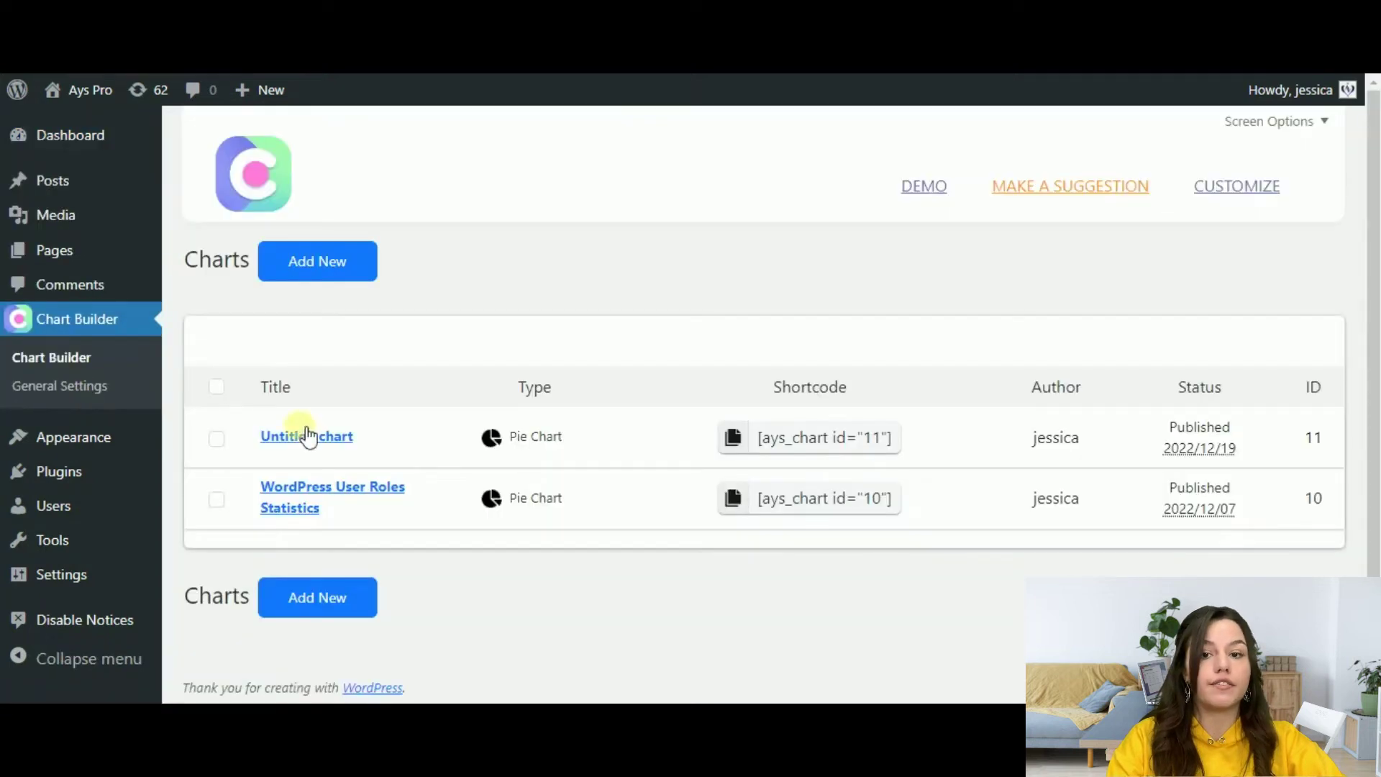
pyautogui.moveTo(387, 437)
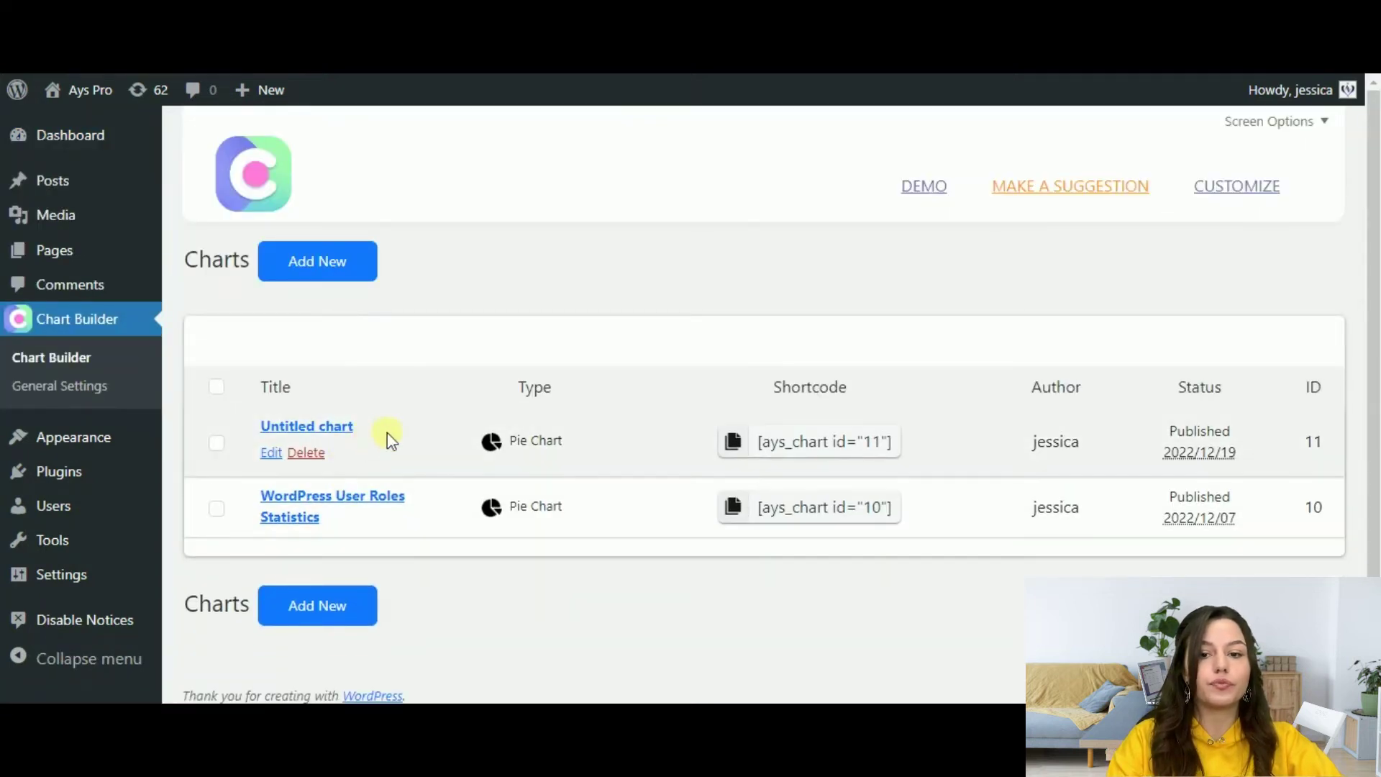
pyautogui.click(335, 432)
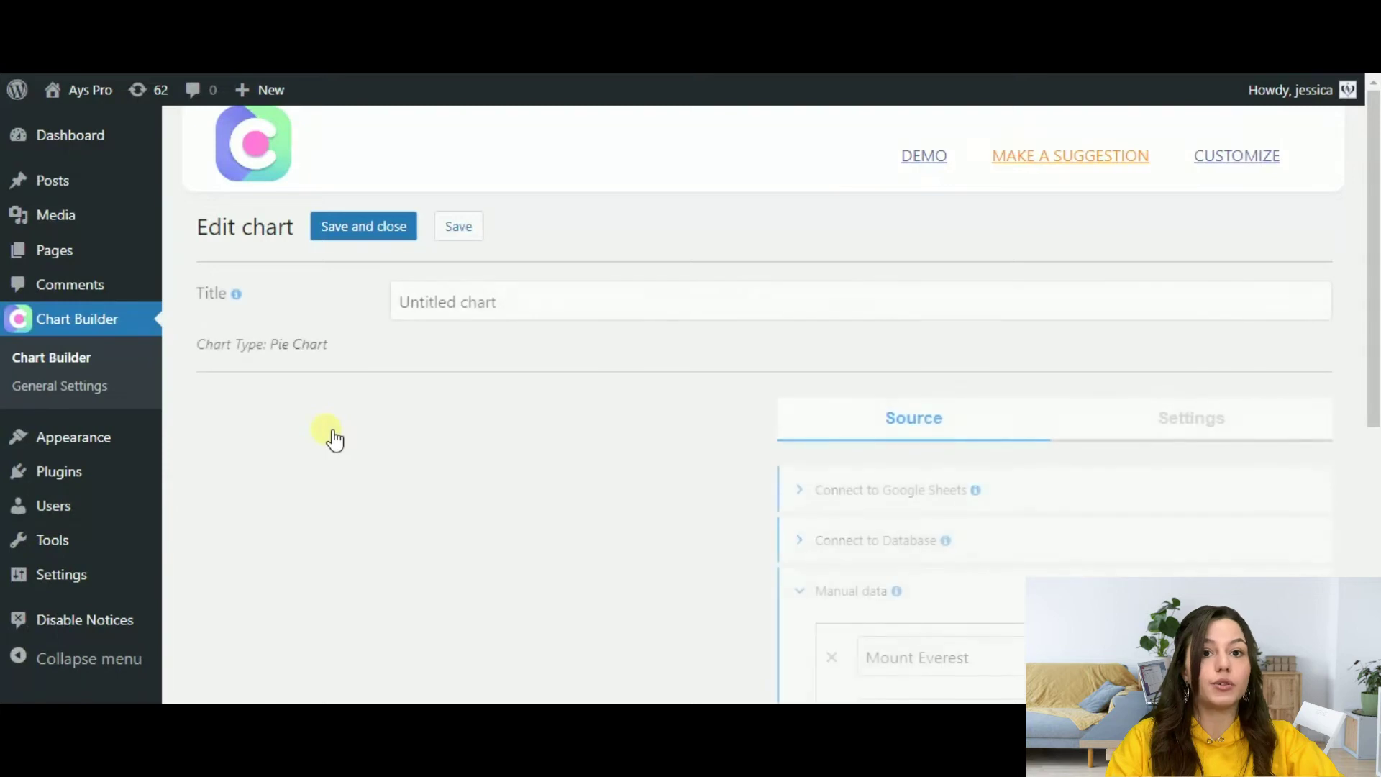
# Step: Select the spreadsheet 'Chart' as the pie chart's Google Sheets data source
pyautogui.scroll(-4, 647, 379)
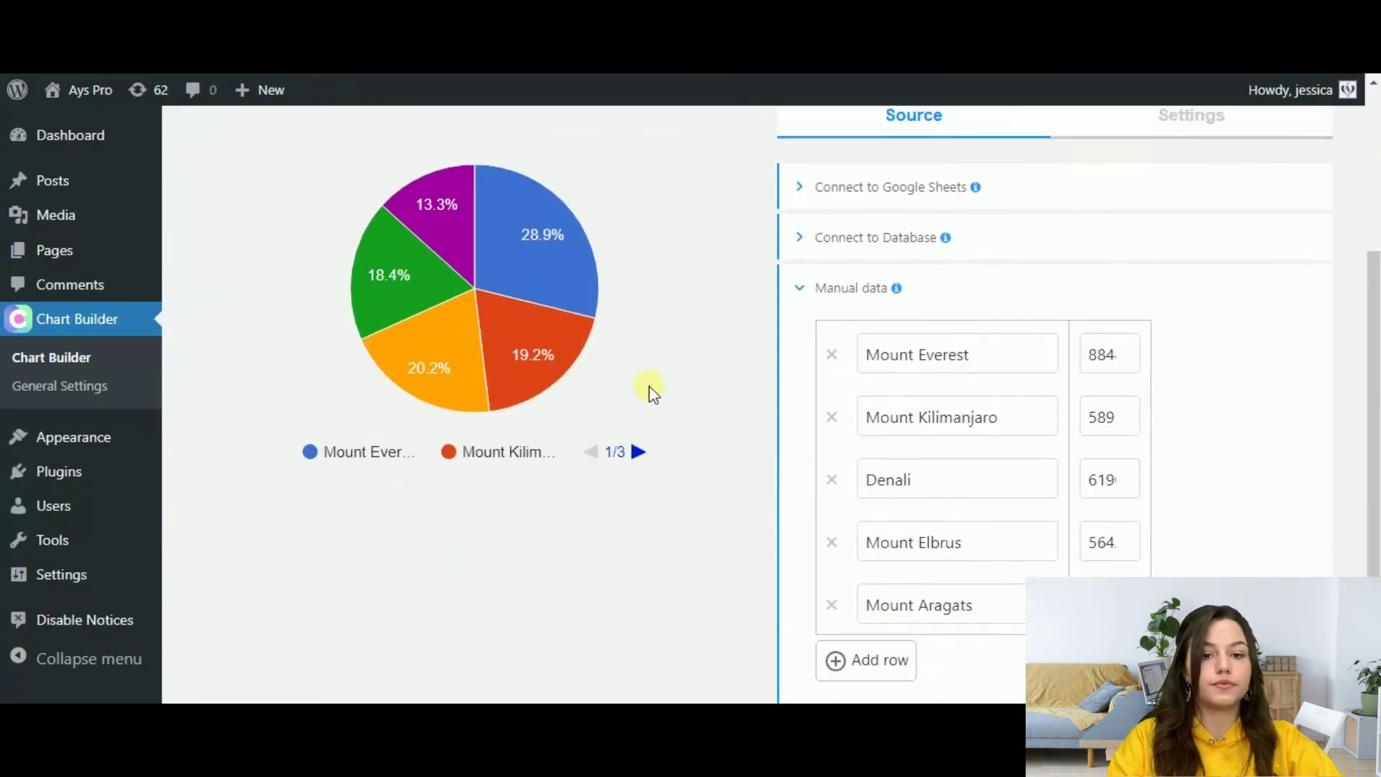
pyautogui.scroll(1, 652, 388)
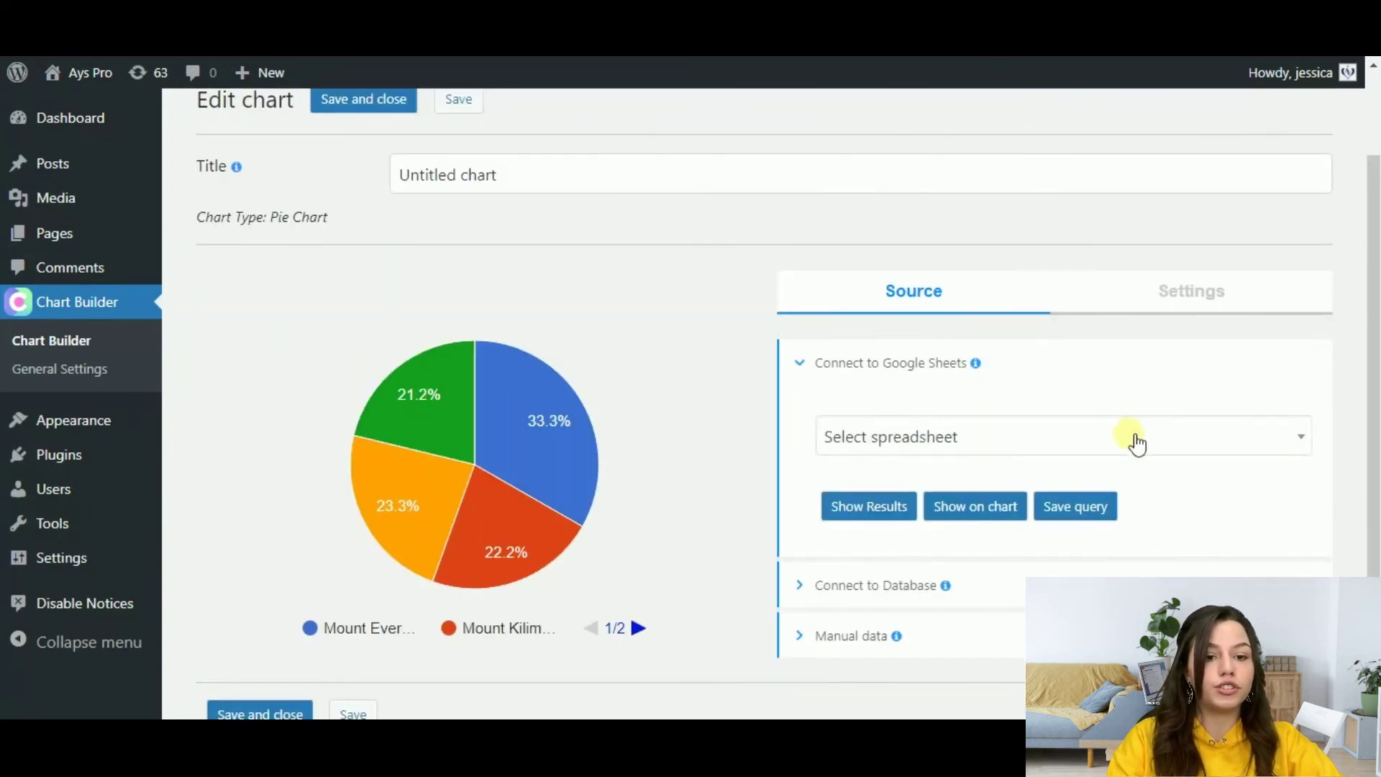
pyautogui.click(1136, 444)
pyautogui.click(910, 609)
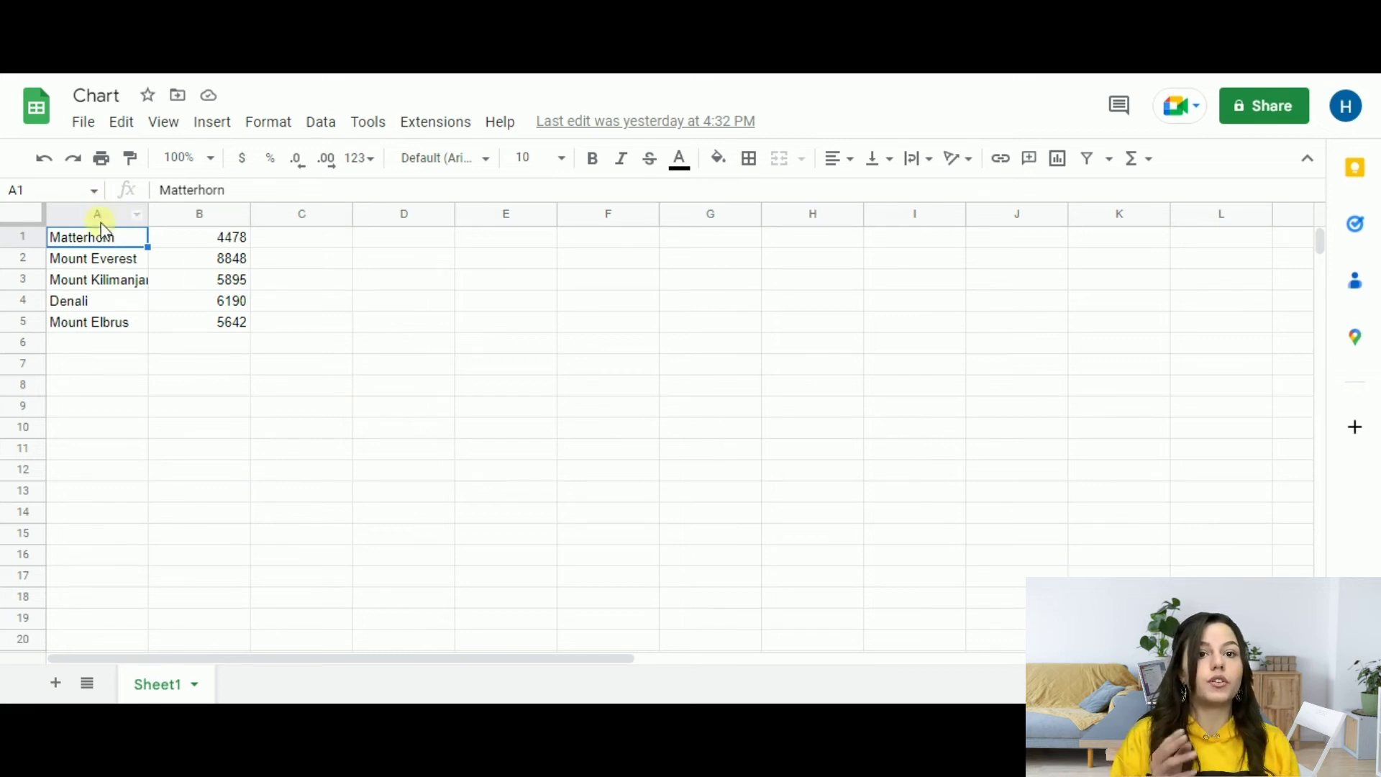
# Step: Review the mountain names in column A, Denali, and Mount Everest's height in the Chart sheet
pyautogui.click(101, 277)
pyautogui.click(108, 301)
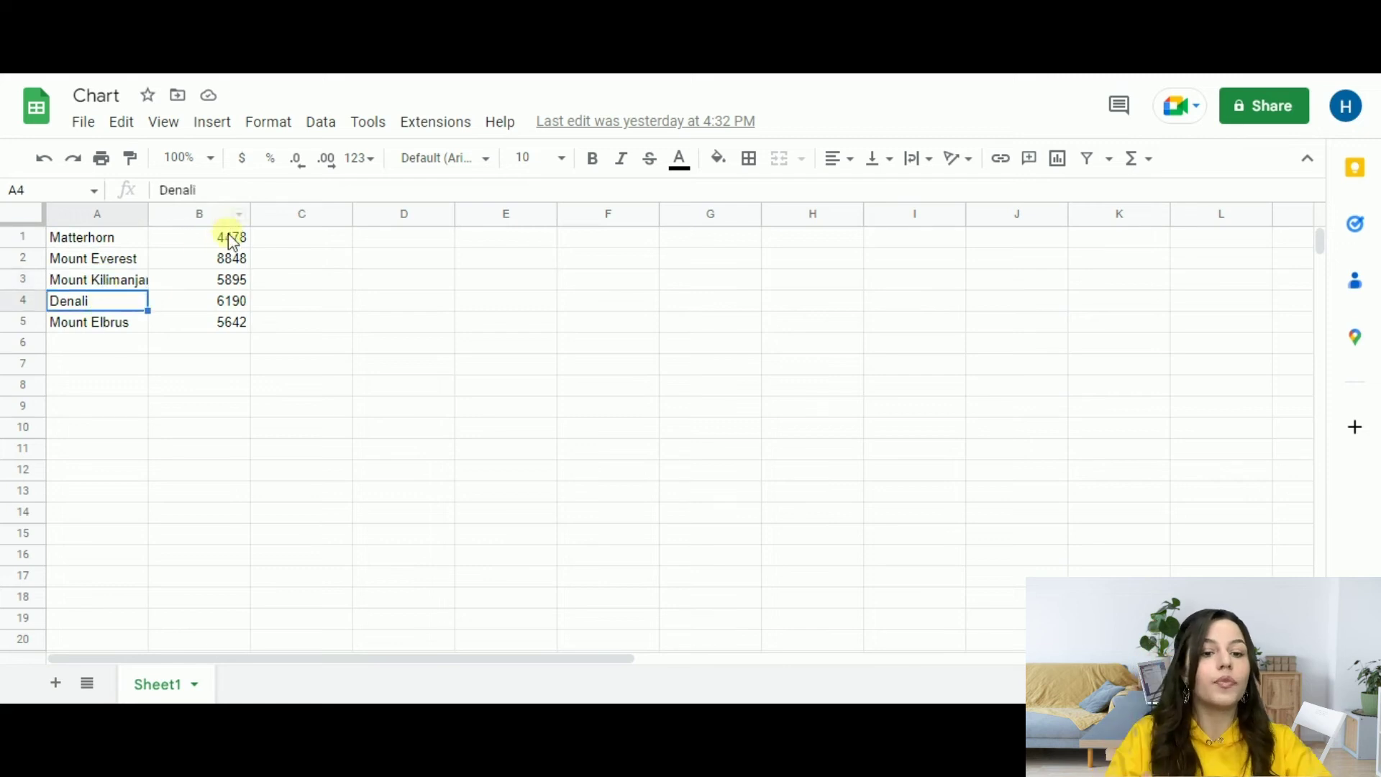
pyautogui.click(214, 266)
# Step: Check Denali's and Mount Elbrus's heights, then preview and plot the spreadsheet data on the pie chart
pyautogui.click(213, 310)
pyautogui.click(216, 330)
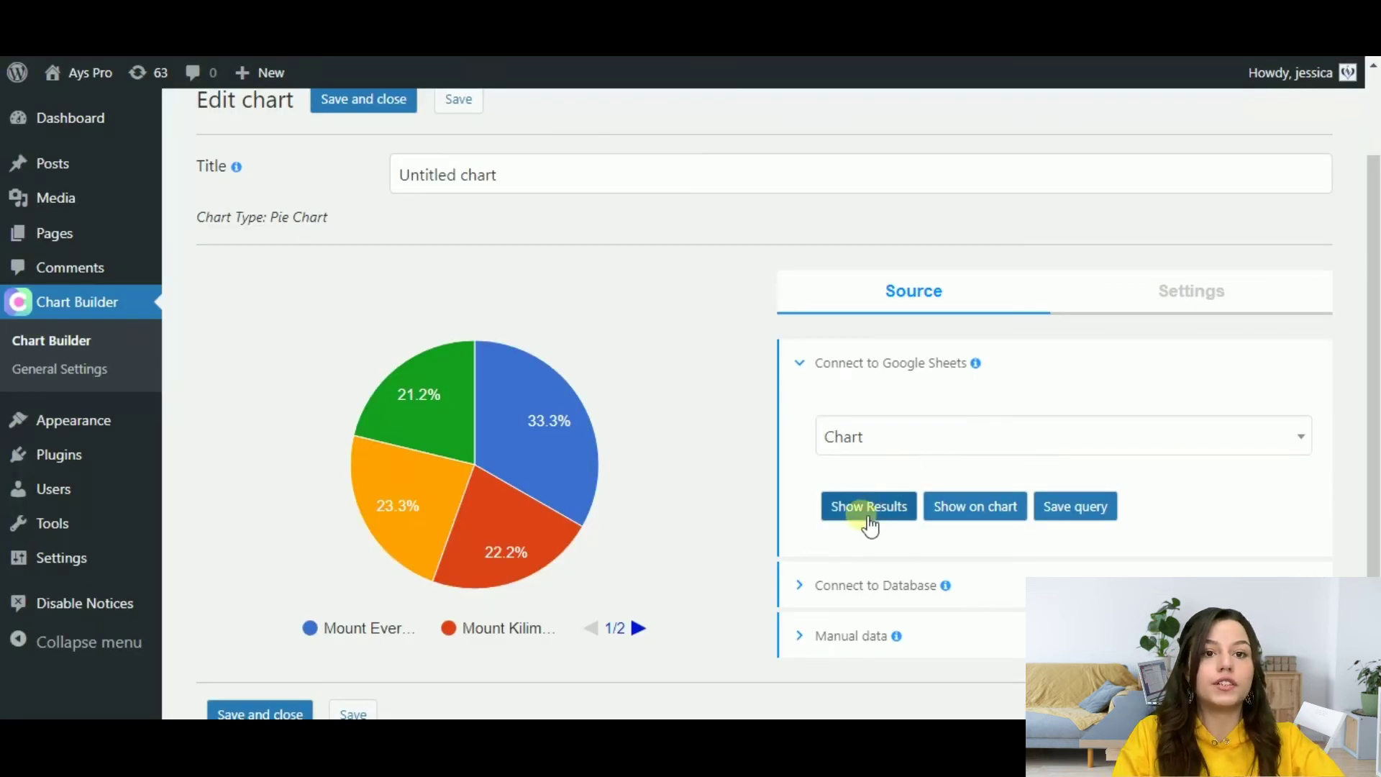
pyautogui.click(862, 508)
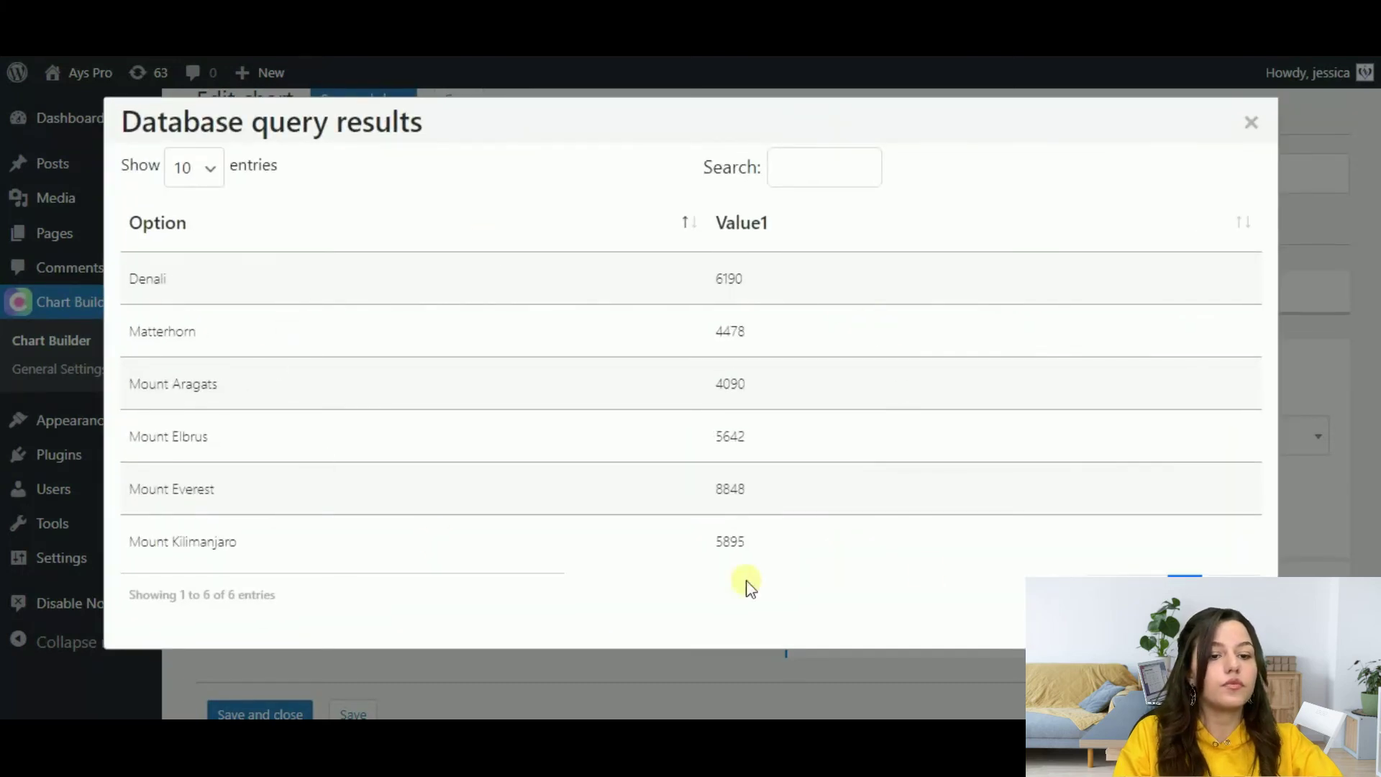
pyautogui.click(1249, 119)
pyautogui.click(1013, 507)
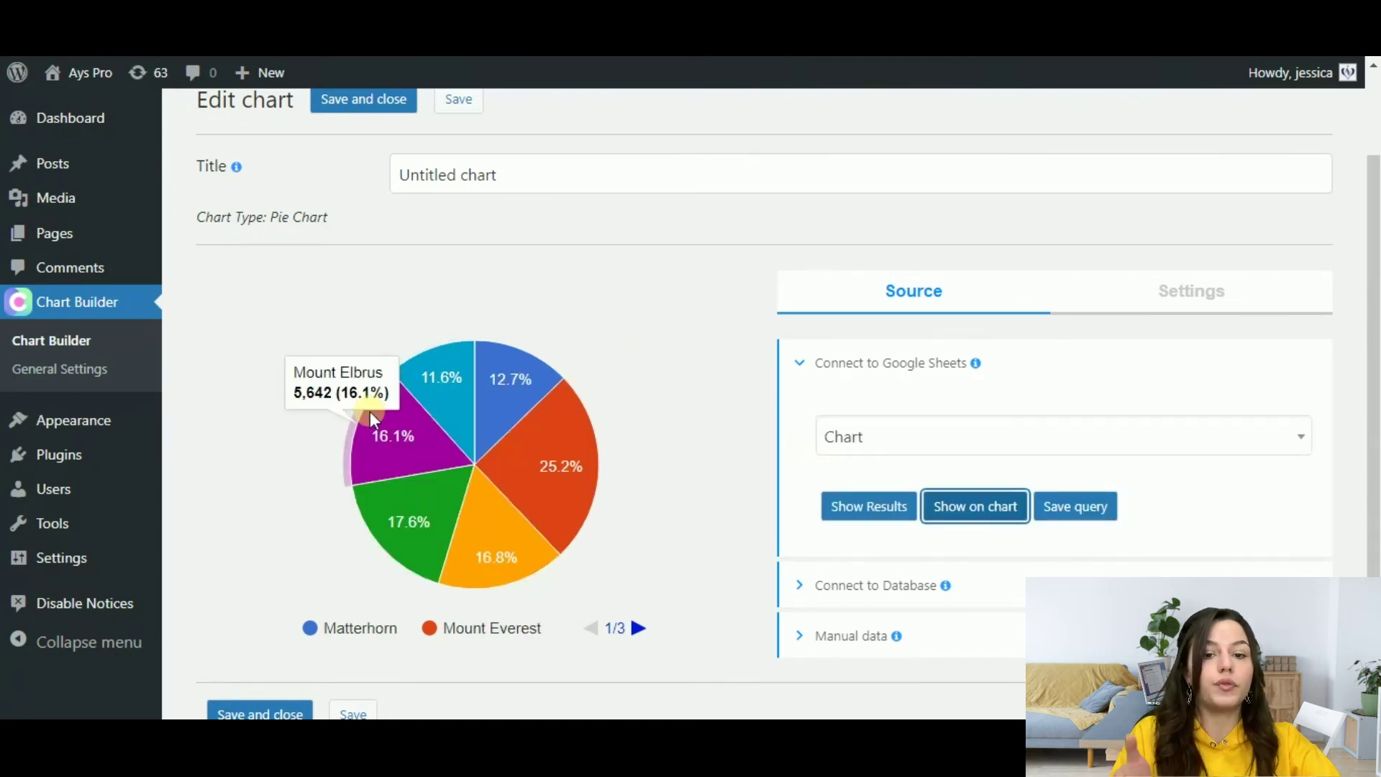
# Step: Save the spreadsheet query, then save and close the pie chart
pyautogui.moveTo(379, 536)
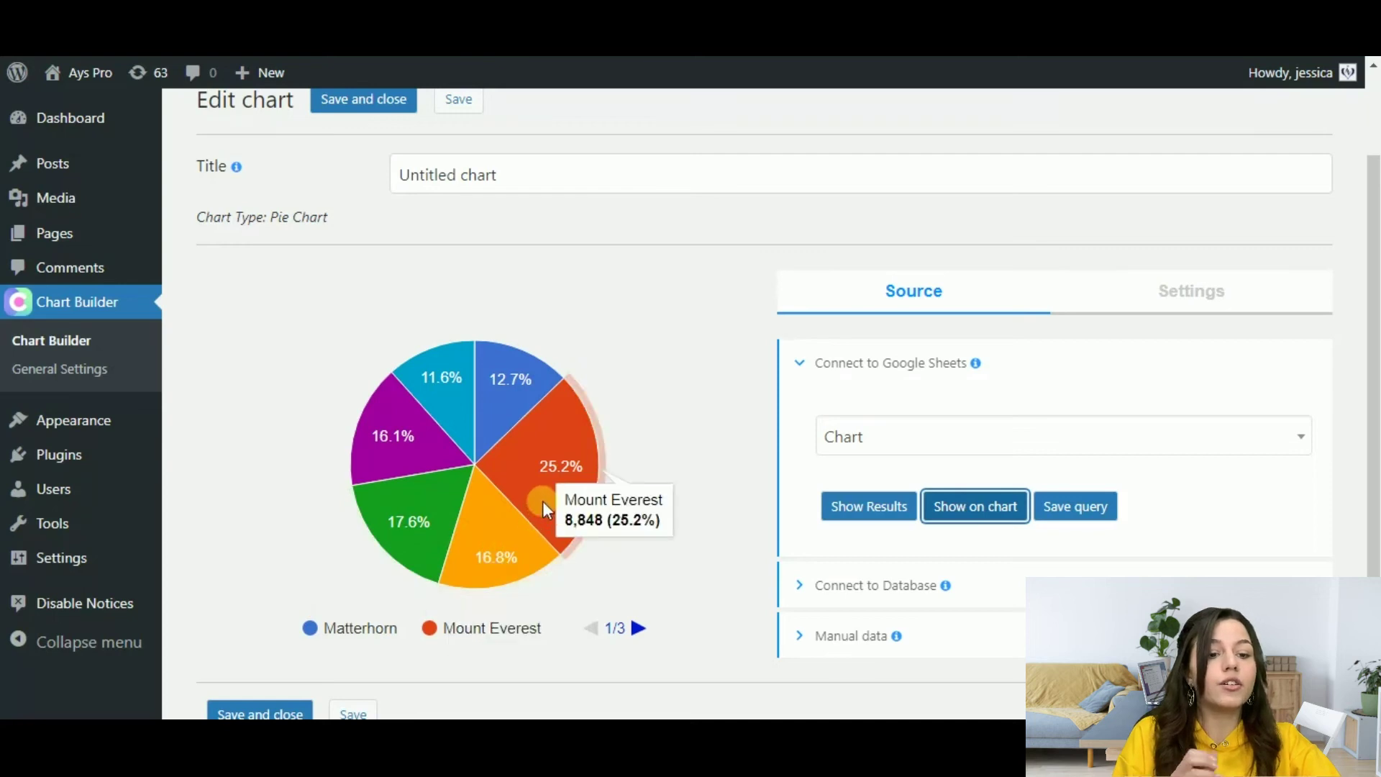
pyautogui.moveTo(509, 391)
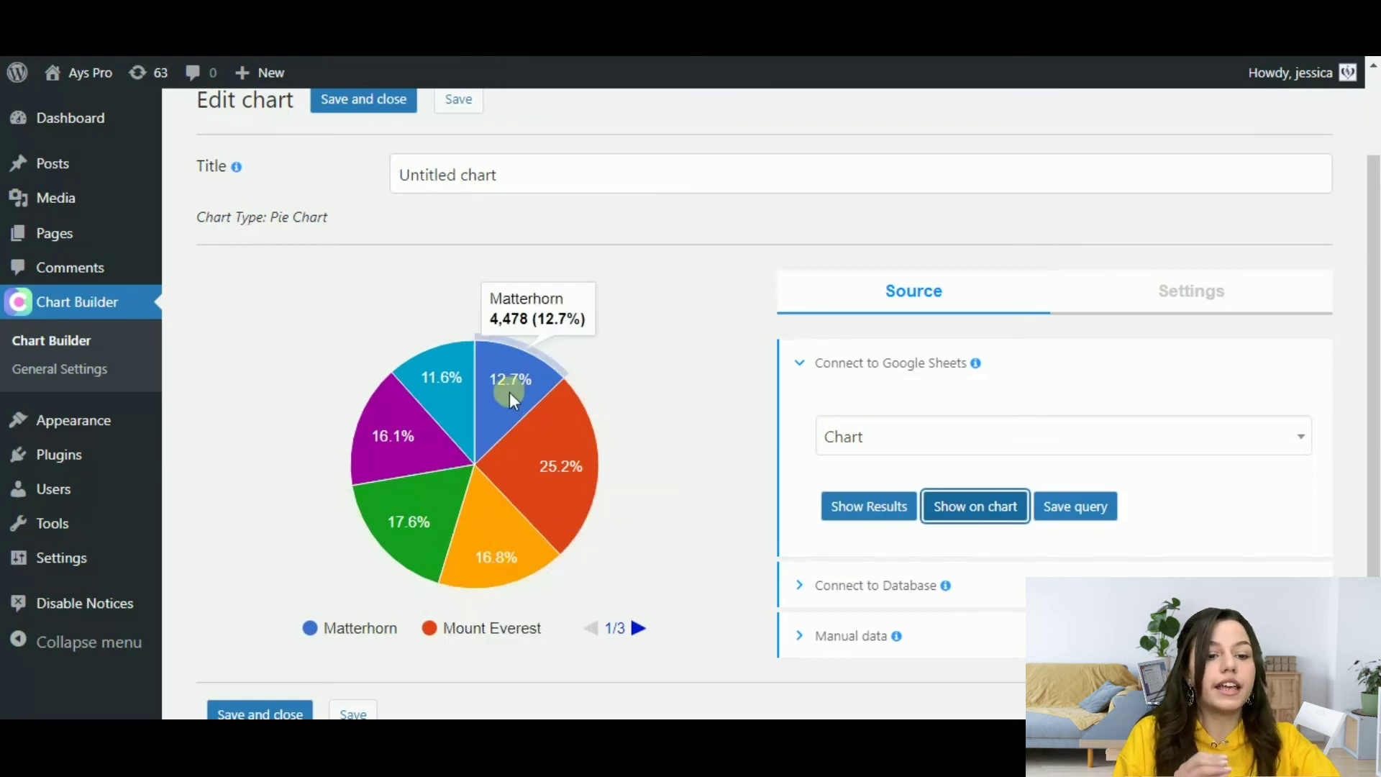
pyautogui.click(1094, 518)
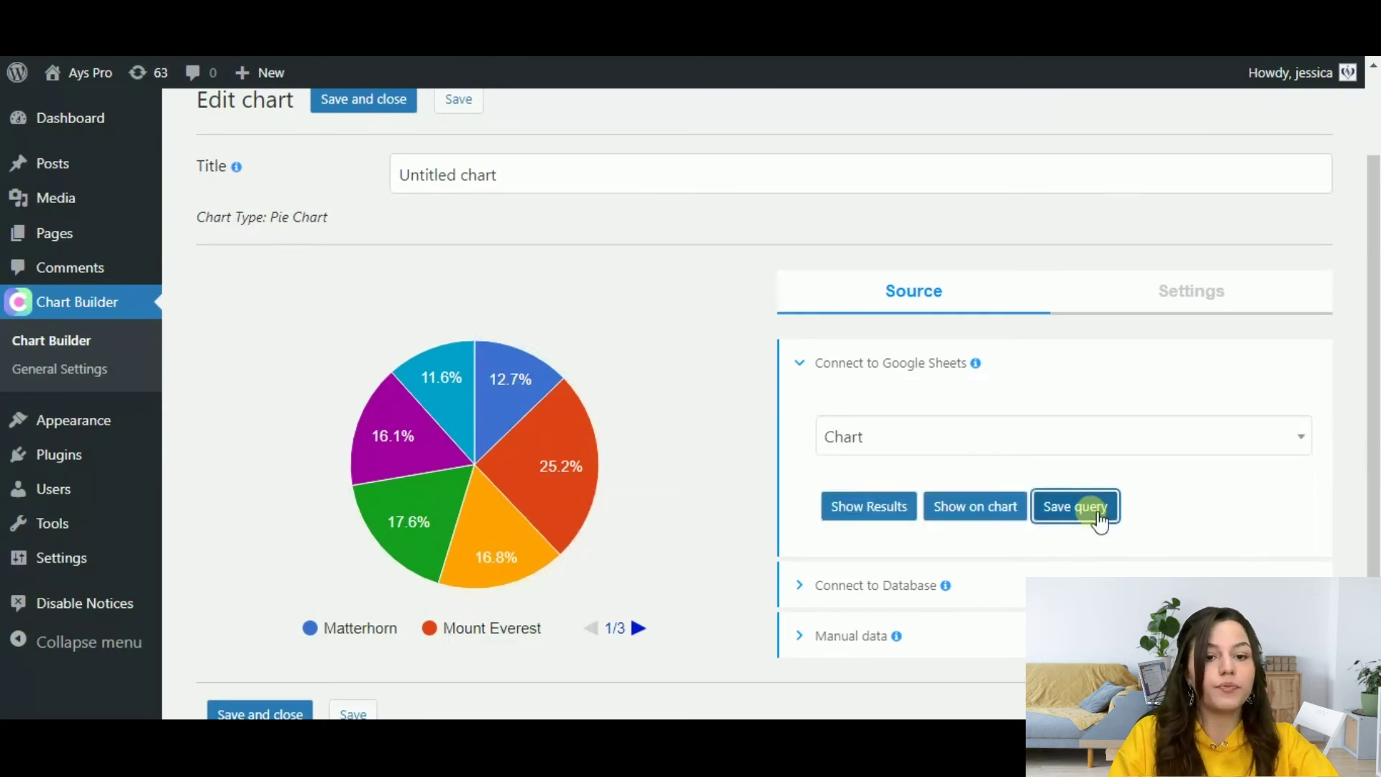
pyautogui.moveTo(1374, 286); pyautogui.dragTo(1374, 336)
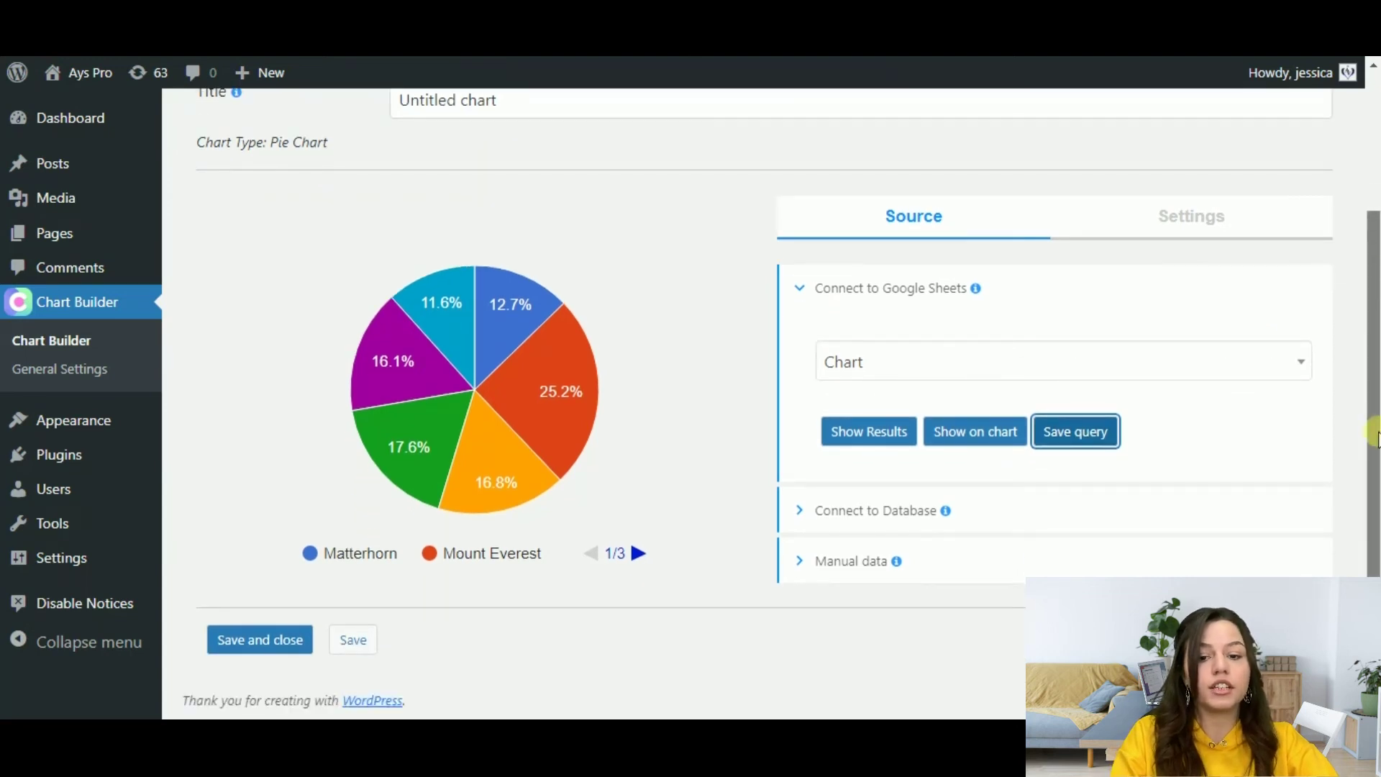
pyautogui.click(282, 640)
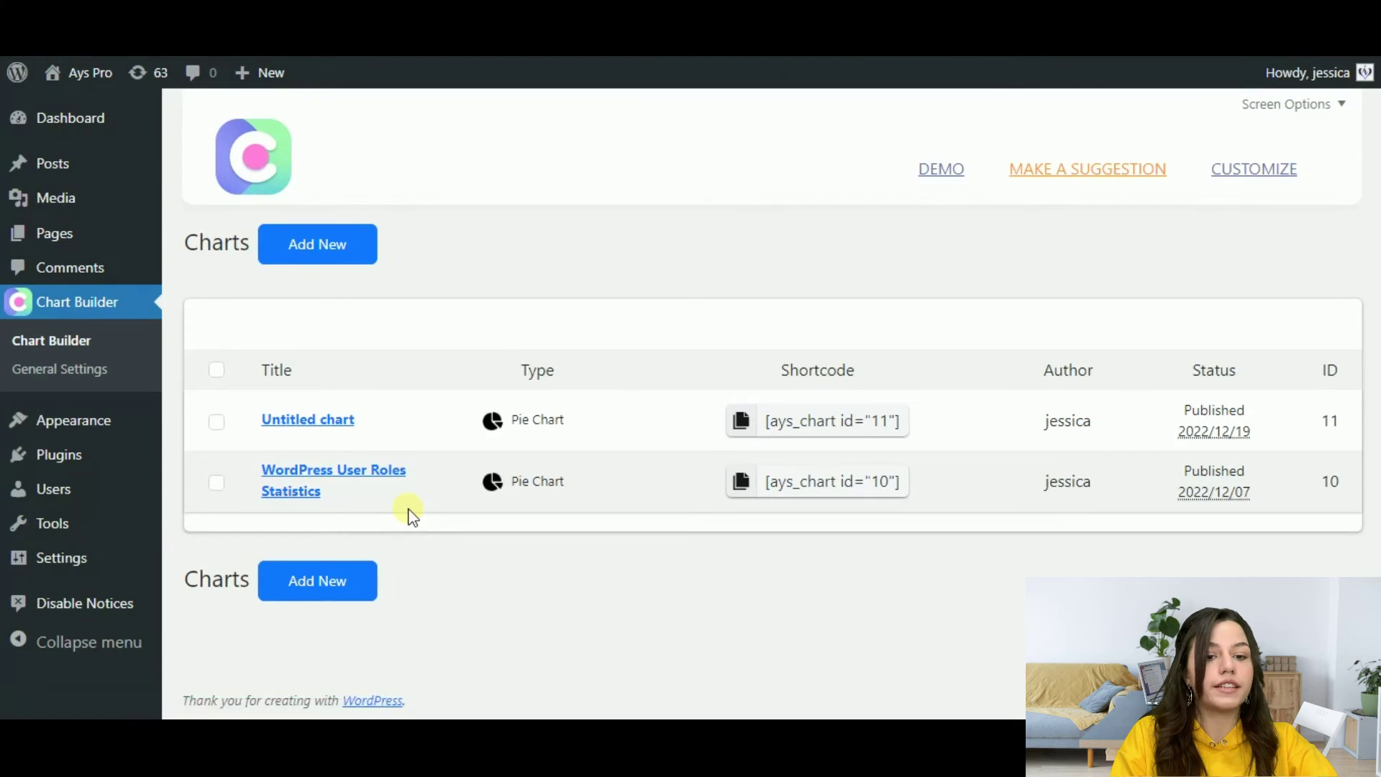
# Step: Copy the [ays_chart id="11"] shortcode from the Charts list and go to the Posts list
pyautogui.moveTo(765, 421); pyautogui.dragTo(901, 422)
pyautogui.hotkey('ctrl', 'c')
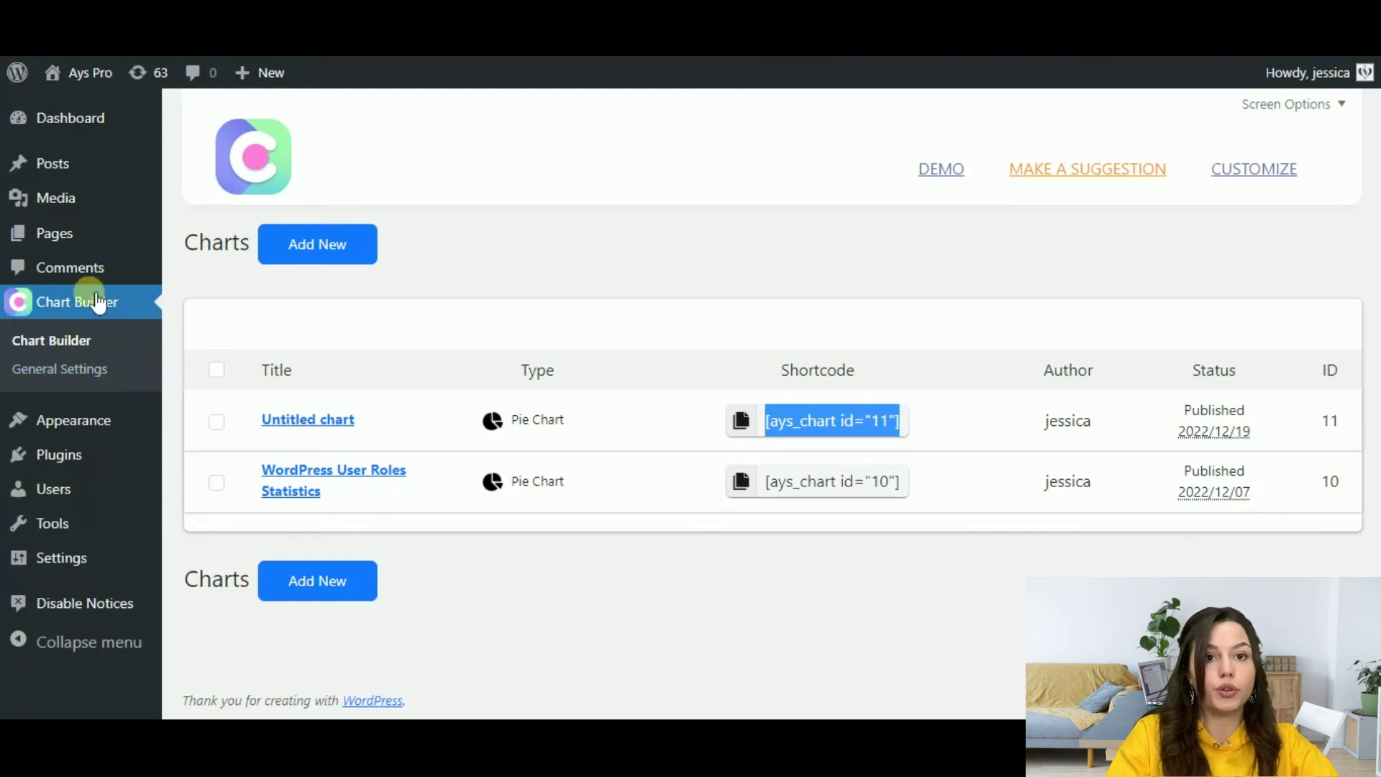
pyautogui.moveTo(101, 175)
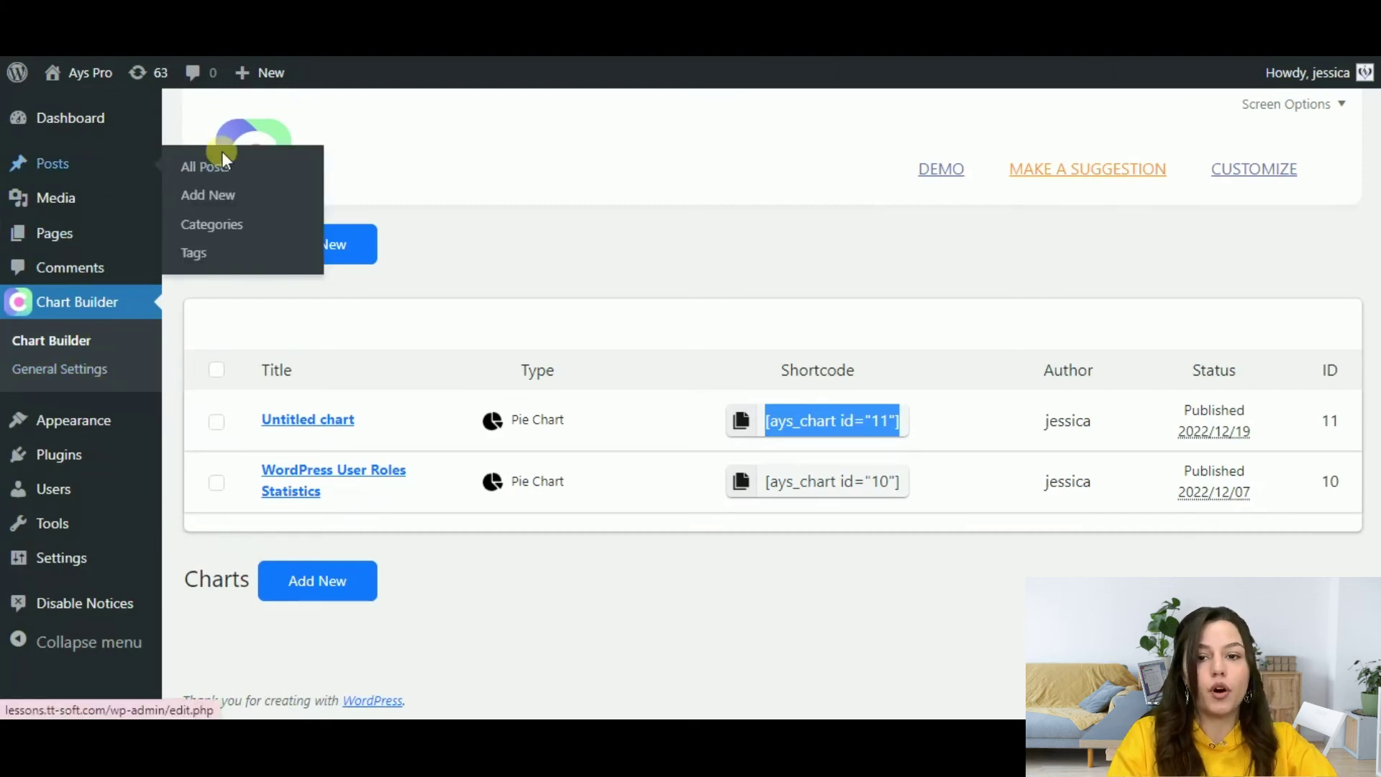
pyautogui.click(227, 170)
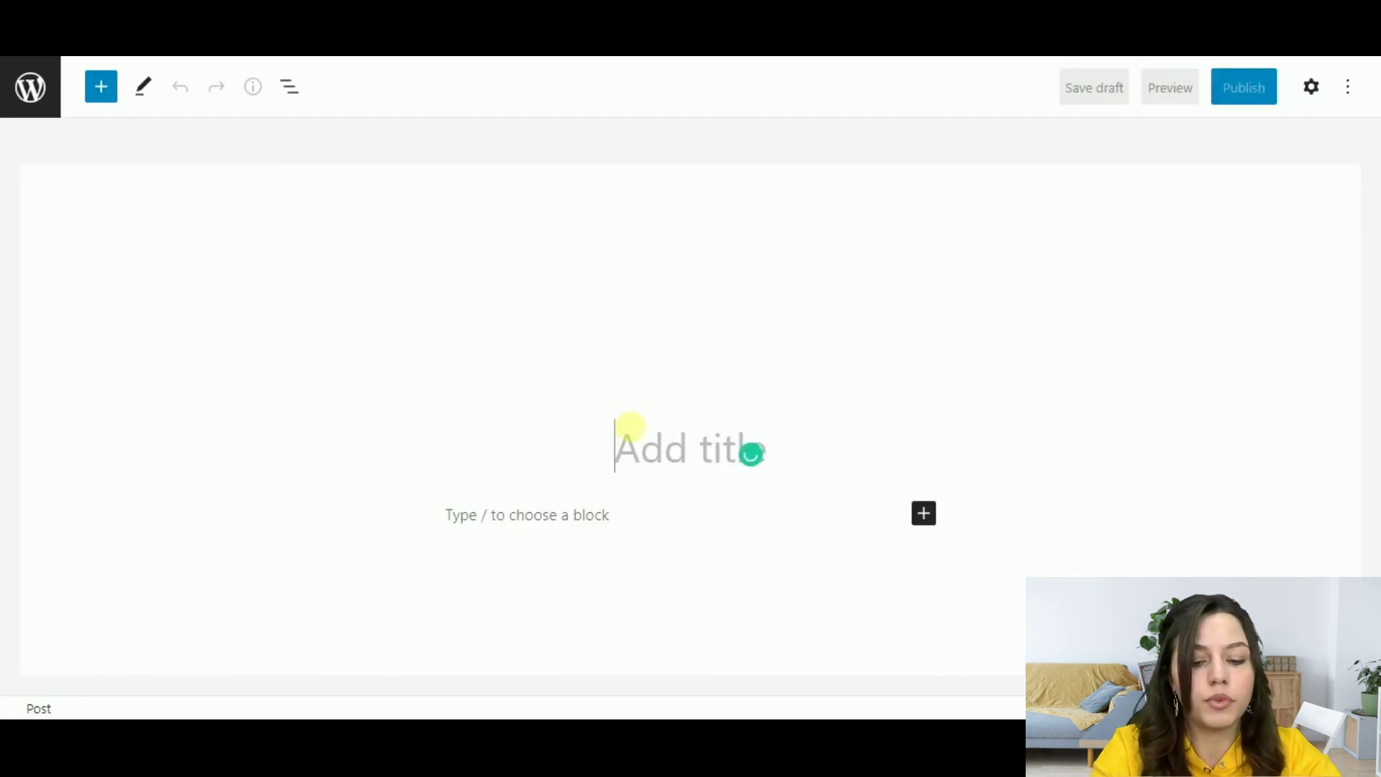
# Step: Title the post 'Chart' and paste the chart shortcode into its first block
pyautogui.write('Charrt')
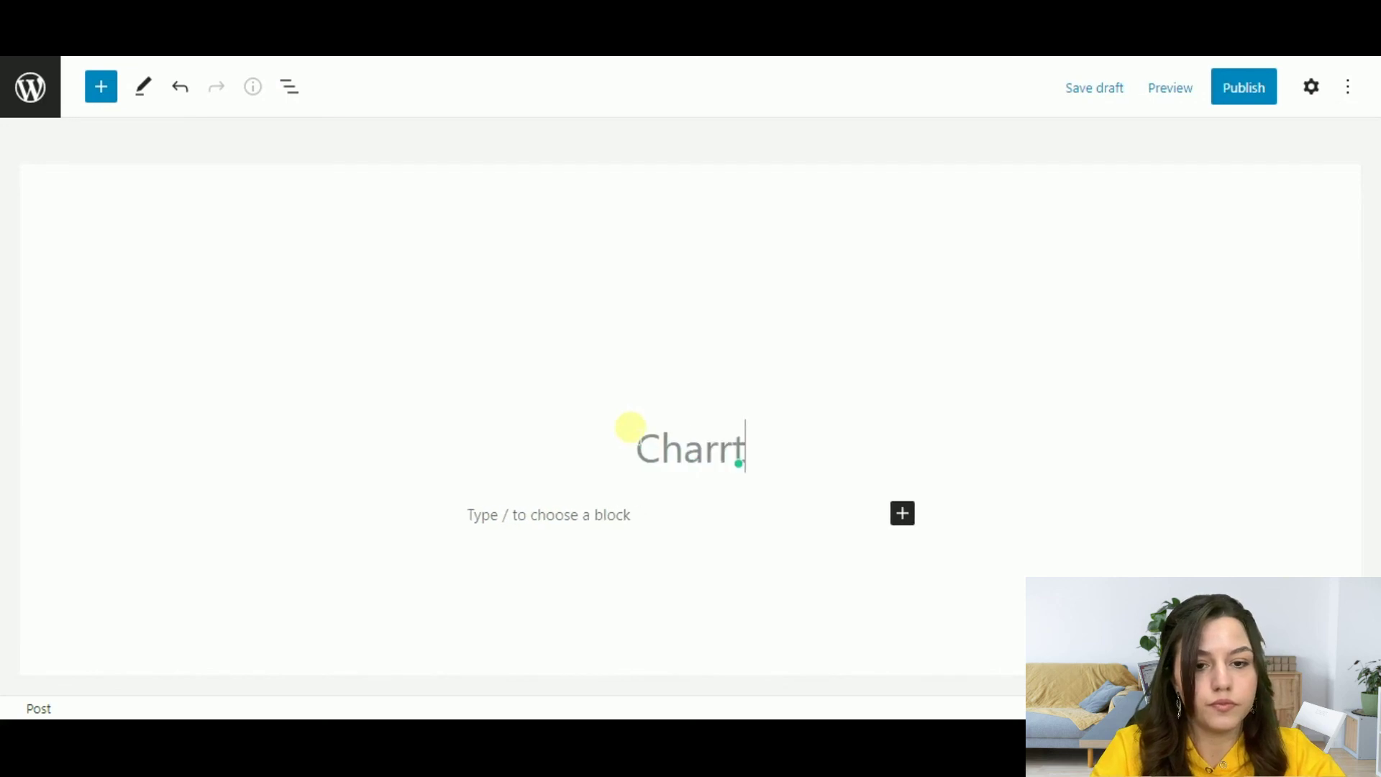
pyautogui.press('BackSpace')
pyautogui.press('BackSpace')
pyautogui.write('t')
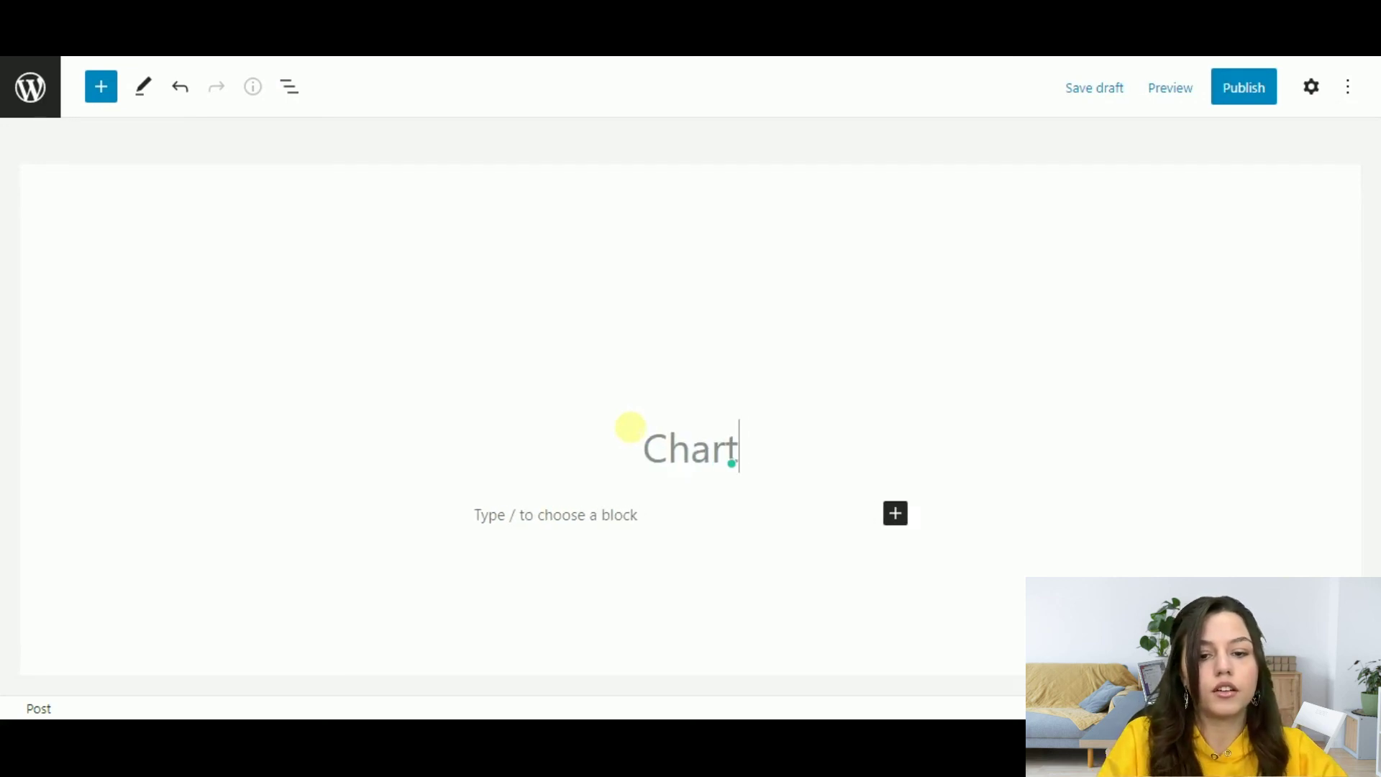
pyautogui.click(666, 516)
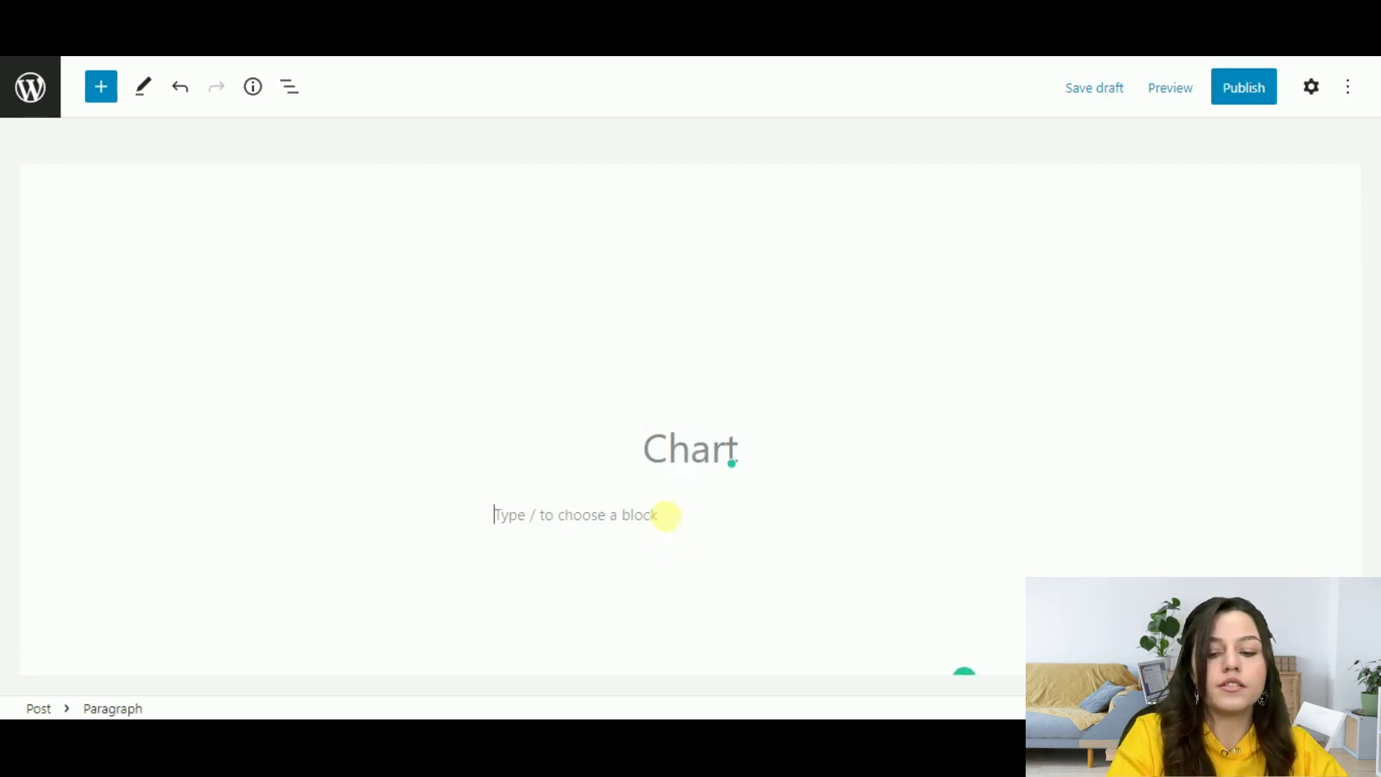
pyautogui.hotkey('ctrl', 'v')
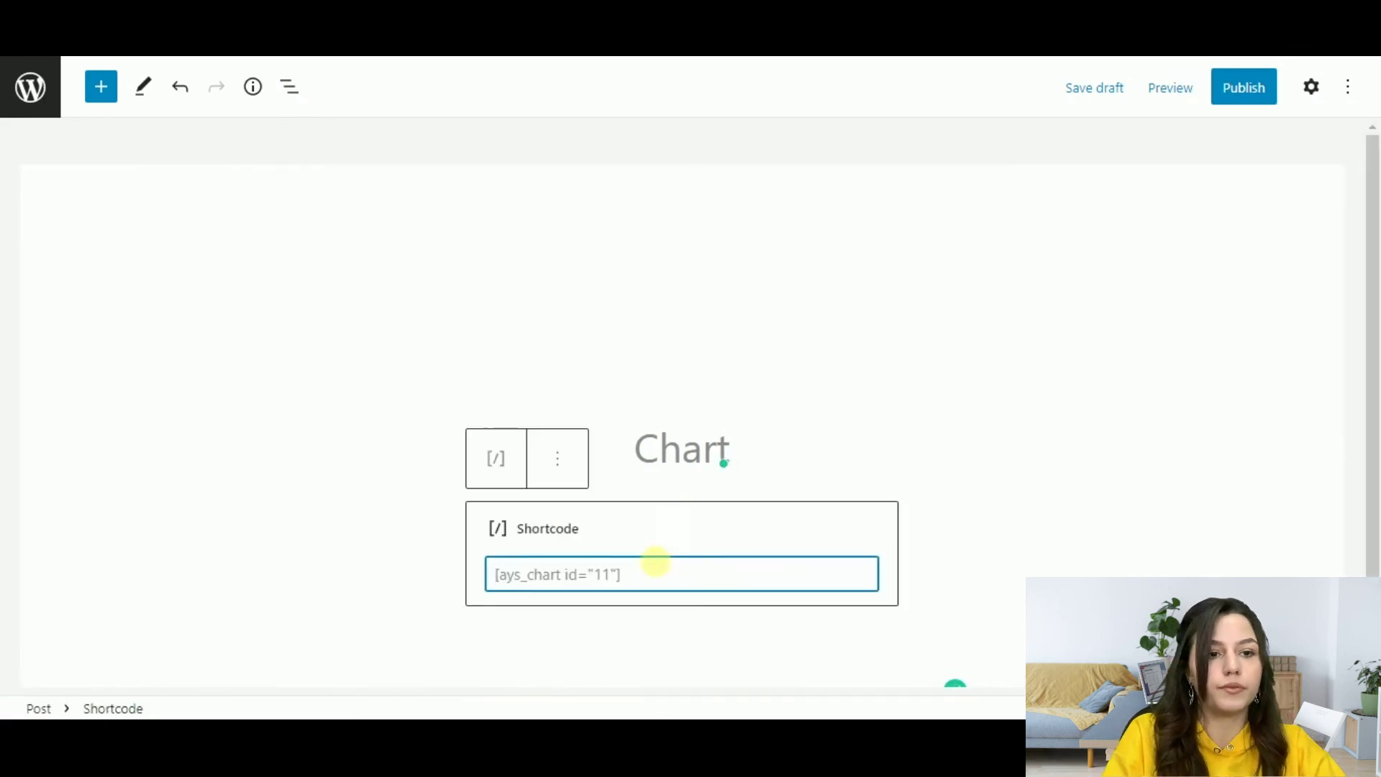
# Step: Preview the post in a new tab and page the chart legend to Mount Aragats
pyautogui.click(1179, 95)
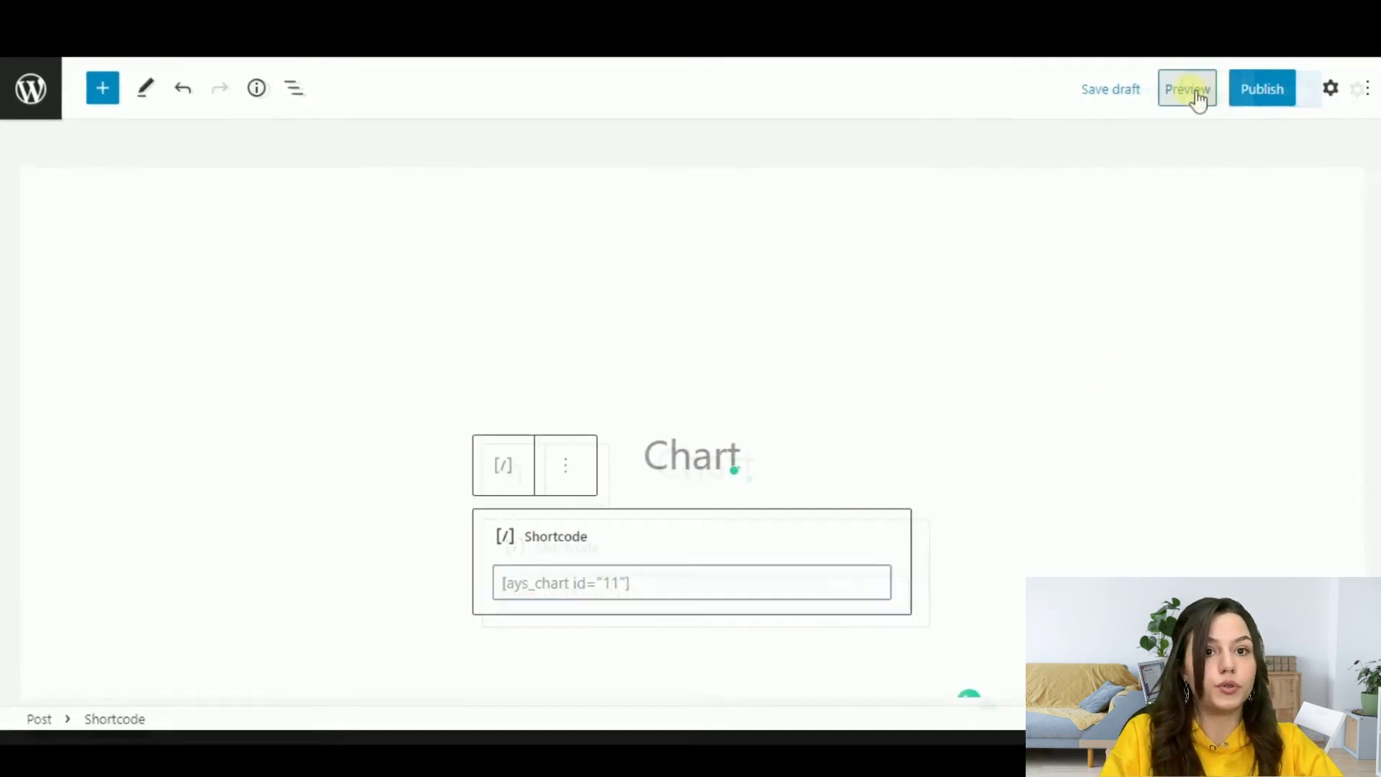
pyautogui.click(1089, 278)
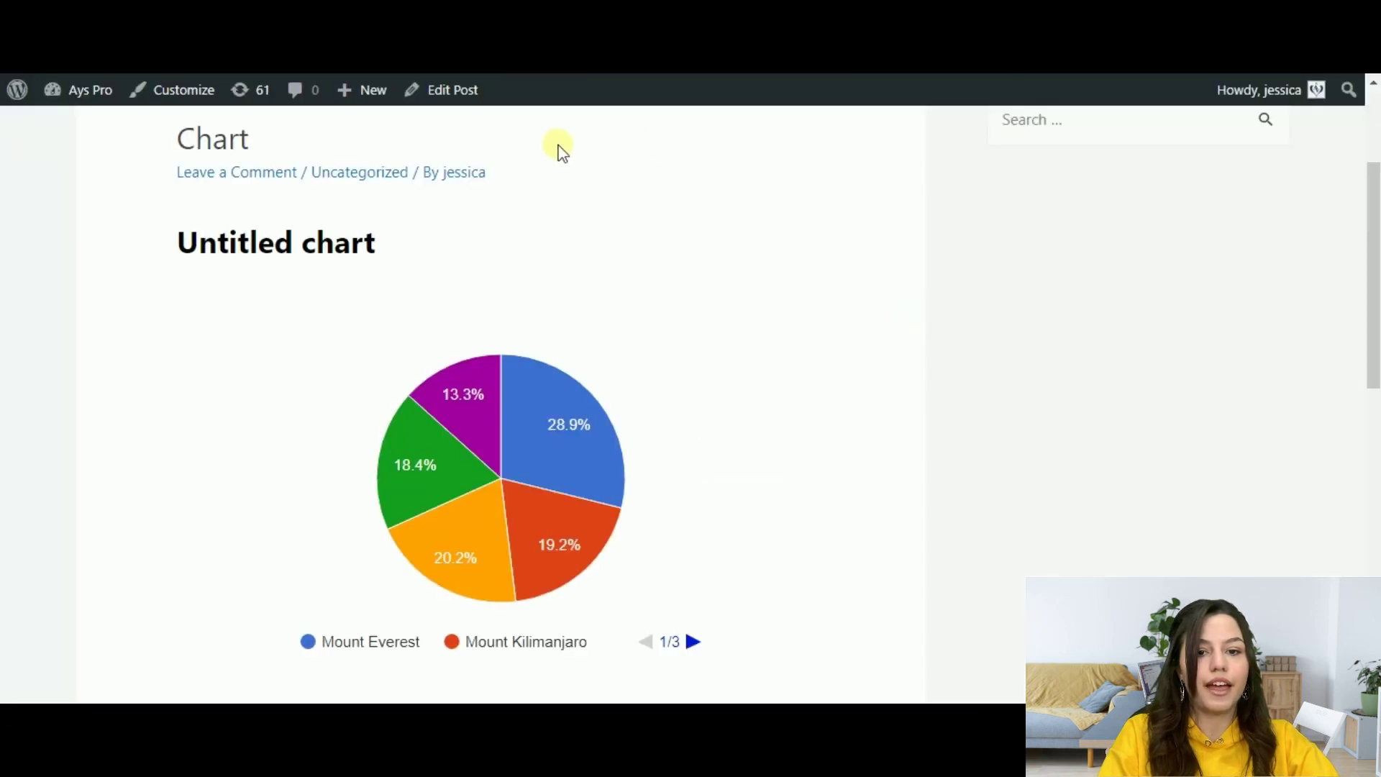
pyautogui.moveTo(443, 429)
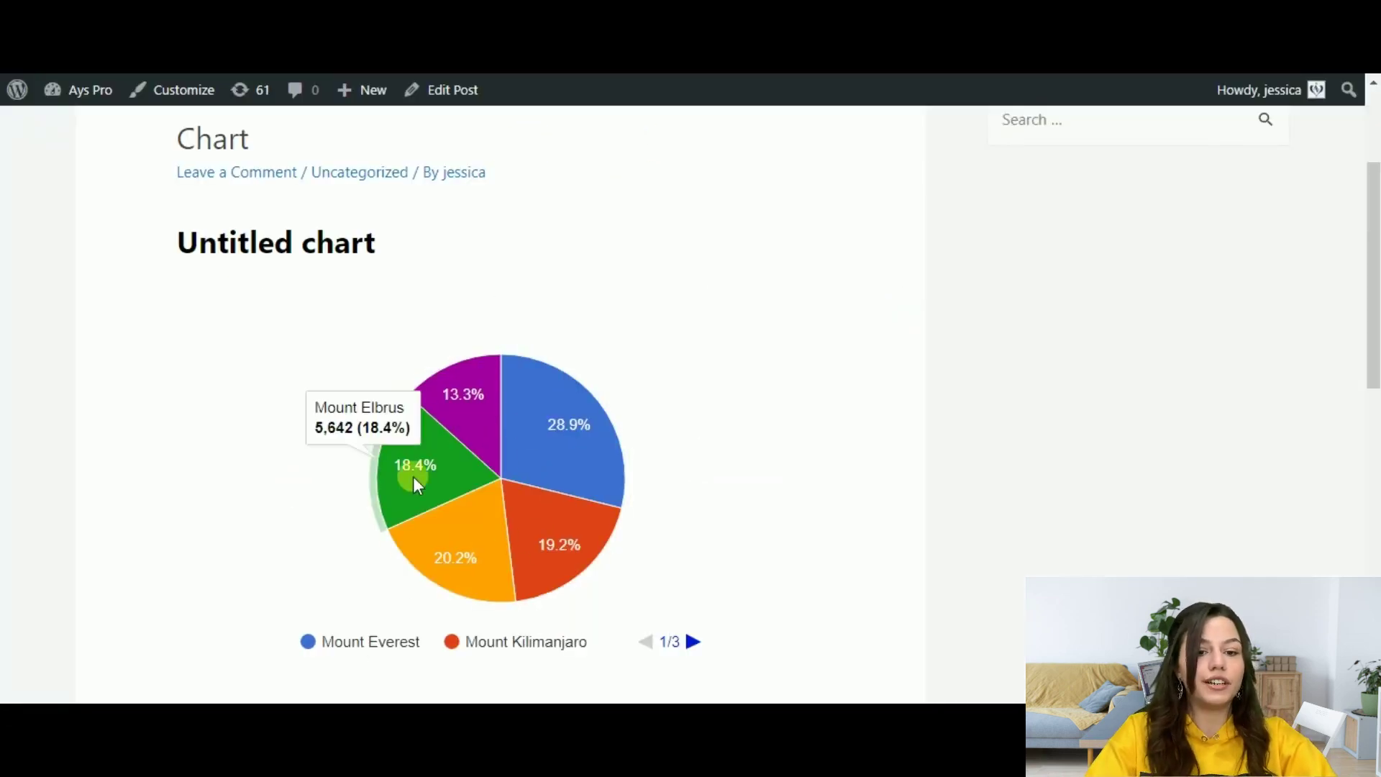
pyautogui.click(695, 641)
pyautogui.click(696, 641)
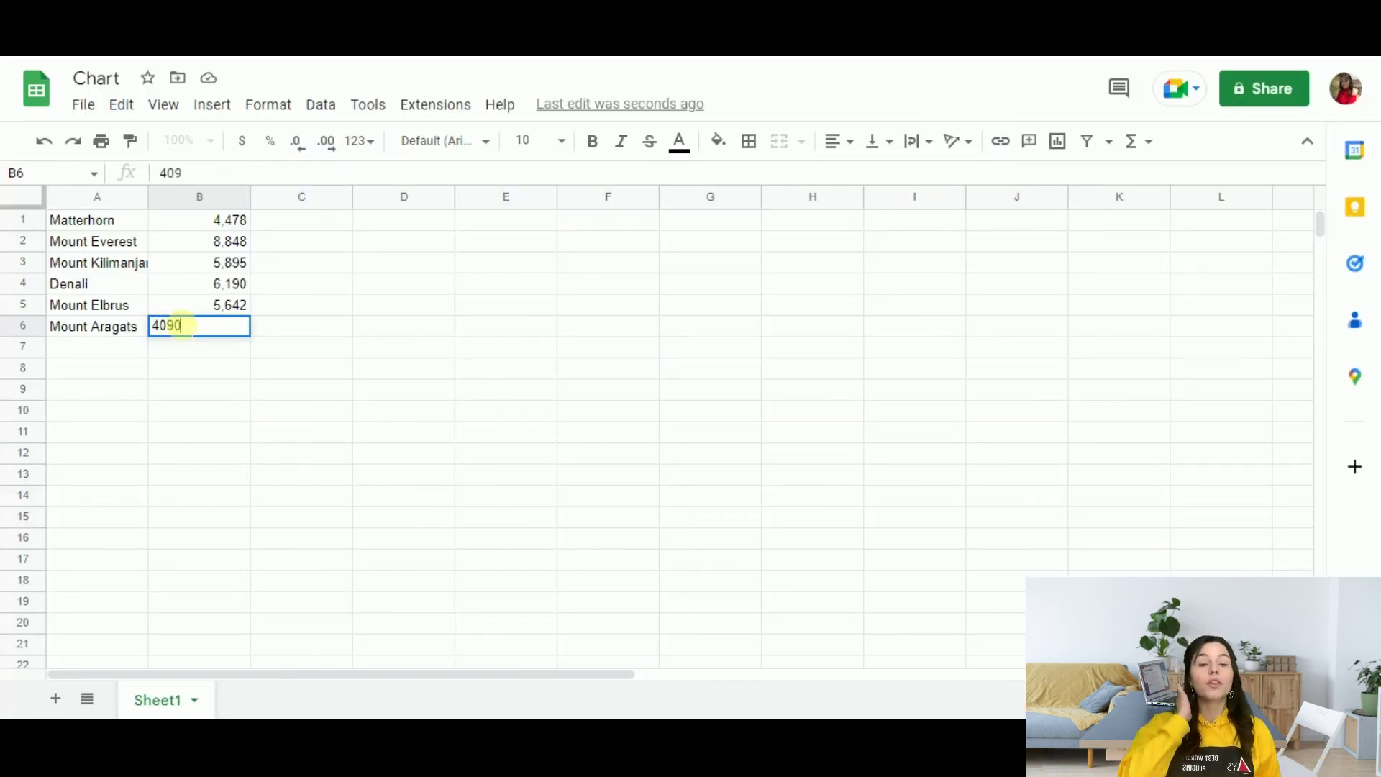
# Step: Confirm Mount Aragats' height of 4,090 in the Chart spreadsheet
pyautogui.click(110, 333)
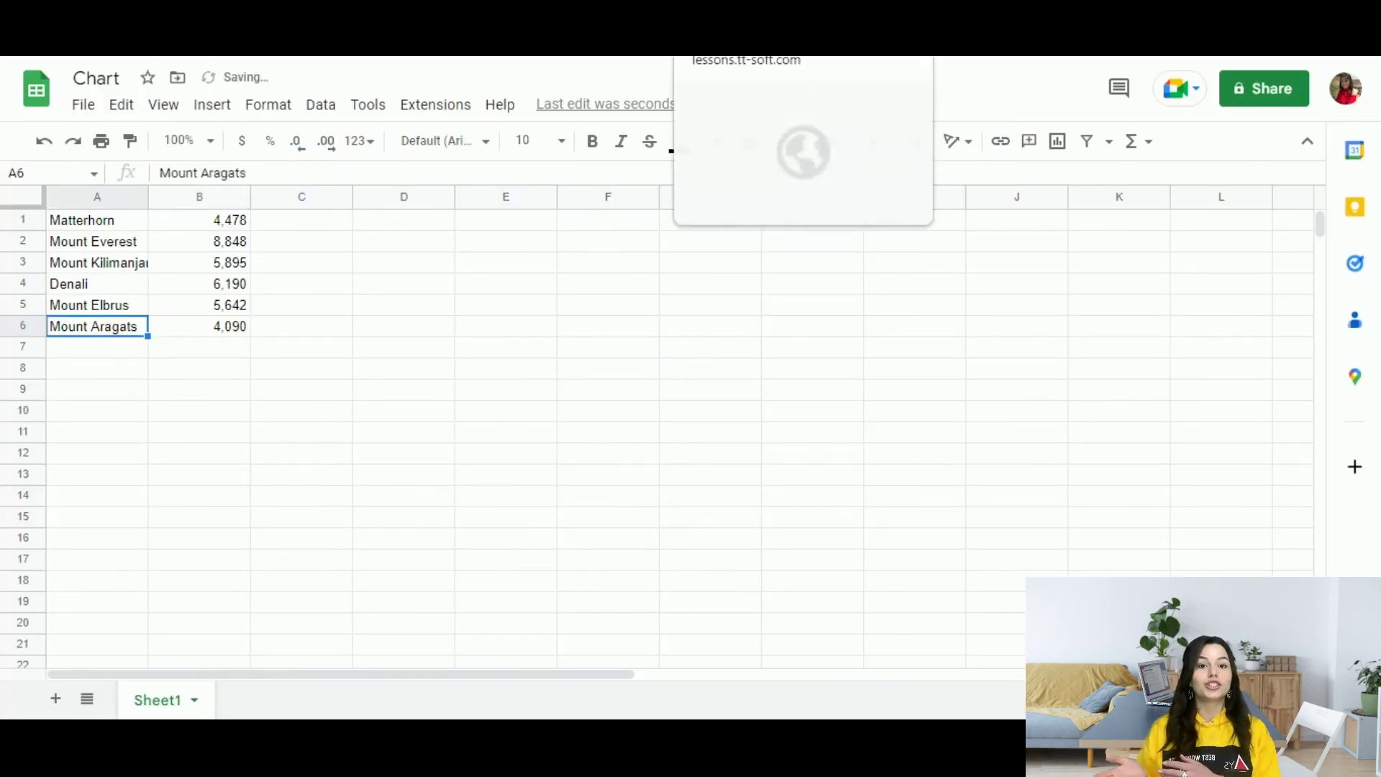